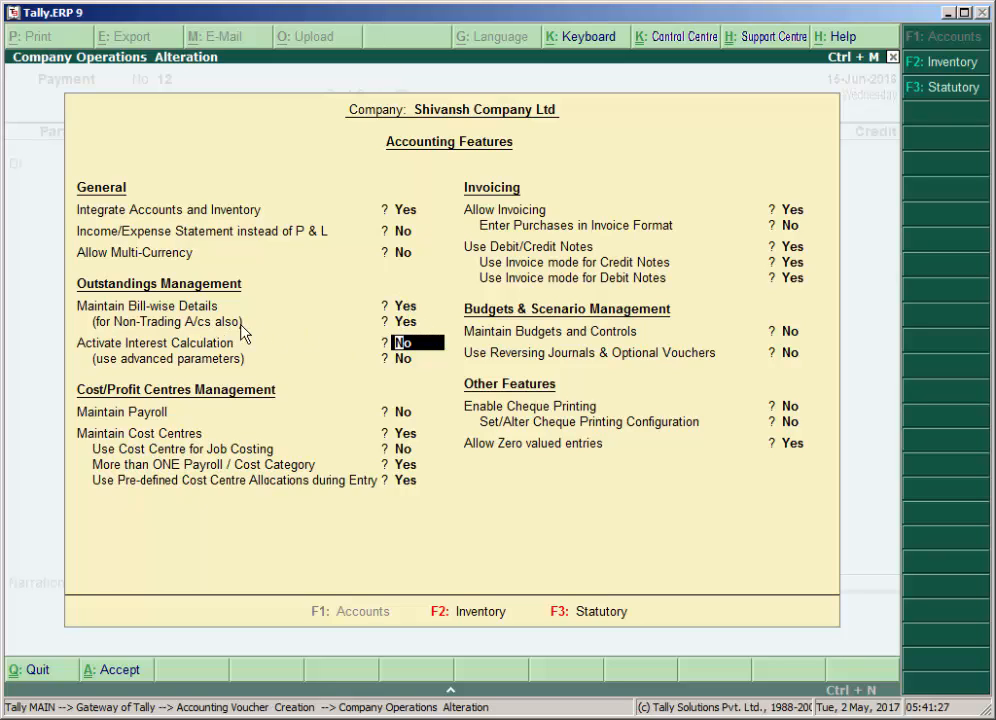
# Accept the remaining accounting features and the existing Expenses cost centre class to save the company's accounting settings.
pyautogui.press('Return')
pyautogui.press('Return')
pyautogui.press('Return')
pyautogui.press('Return')
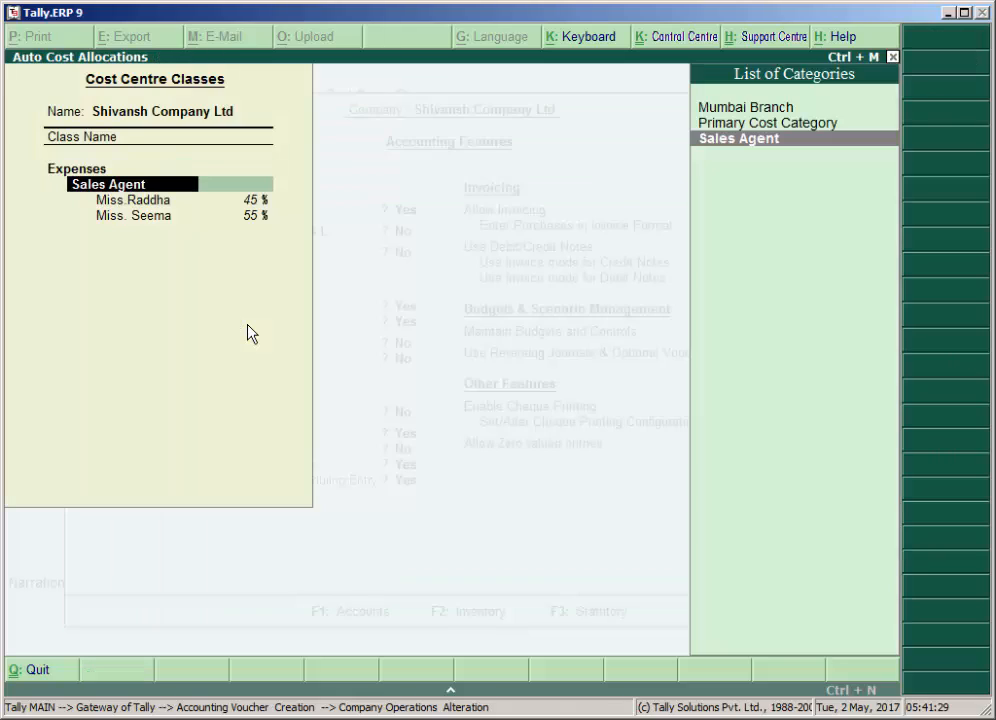
pyautogui.press('Return')
pyautogui.press('Return')
pyautogui.press('Return')
pyautogui.press('Return')
pyautogui.press('Return')
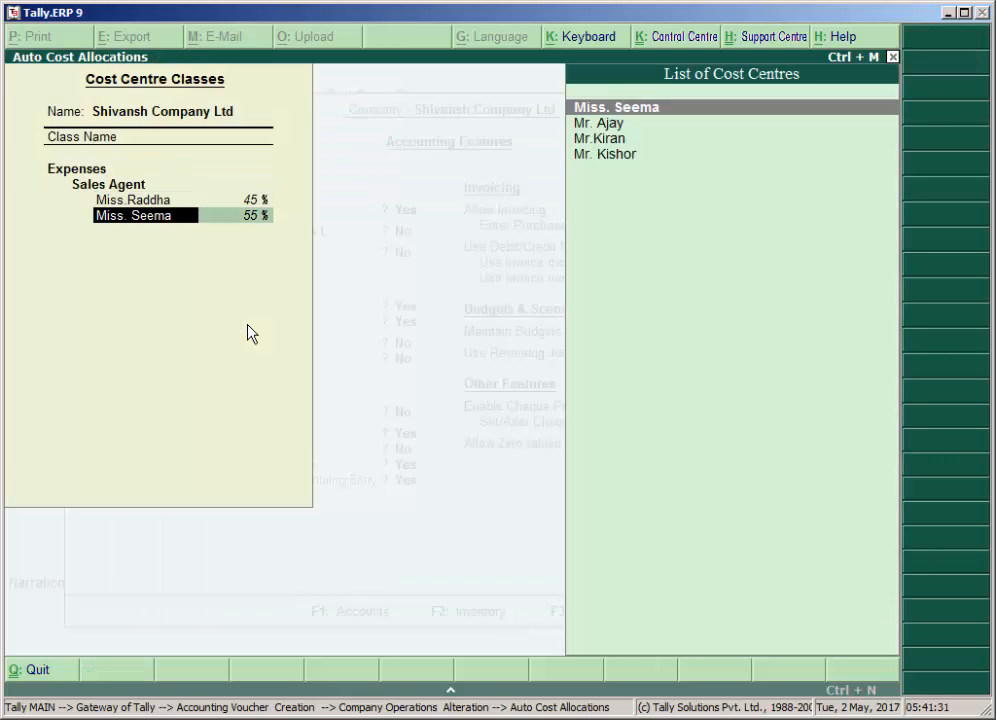
pyautogui.press('Return')
pyautogui.press('Return')
pyautogui.press('Return')
pyautogui.press('Return')
pyautogui.press('Return')
pyautogui.press('Return')
pyautogui.press('Return')
pyautogui.press('Return')
pyautogui.press('Return')
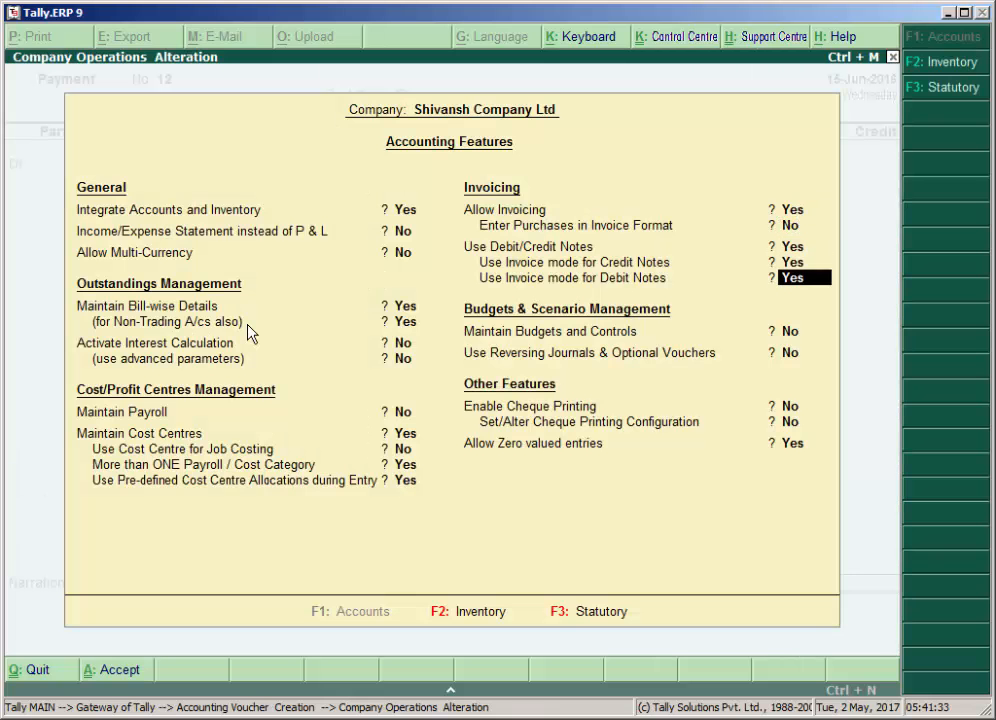
pyautogui.press('Return')
pyautogui.press('Return')
pyautogui.press('Return')
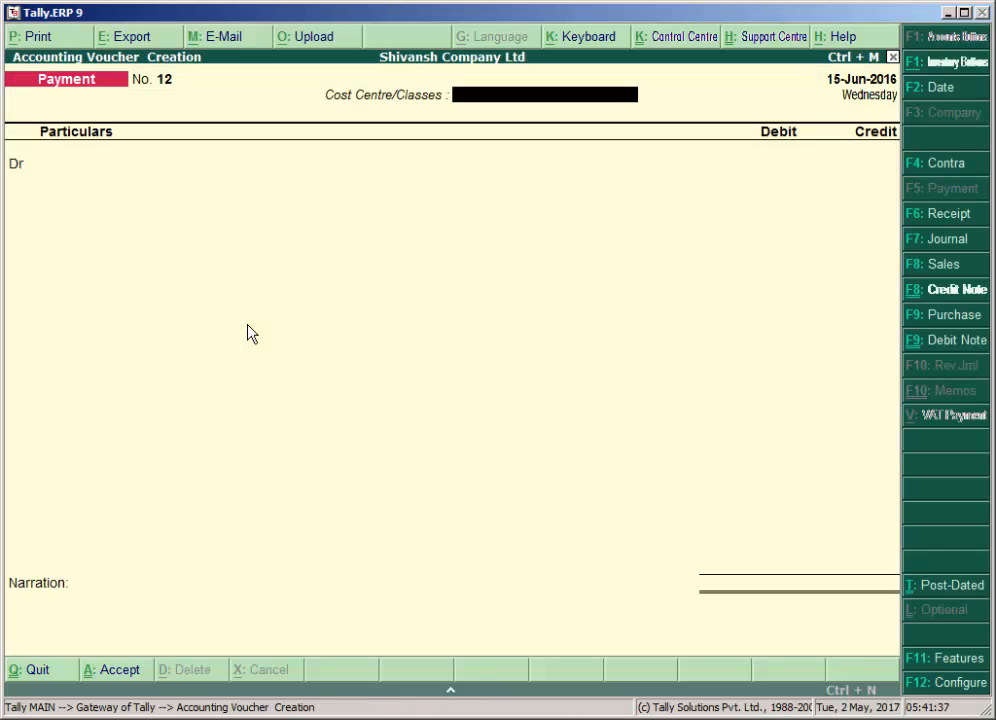
# Date the payment voucher 15-Apr-2016 and set its cost centre class to Not Applicable.
pyautogui.press('F2')
pyautogui.write('15/4')
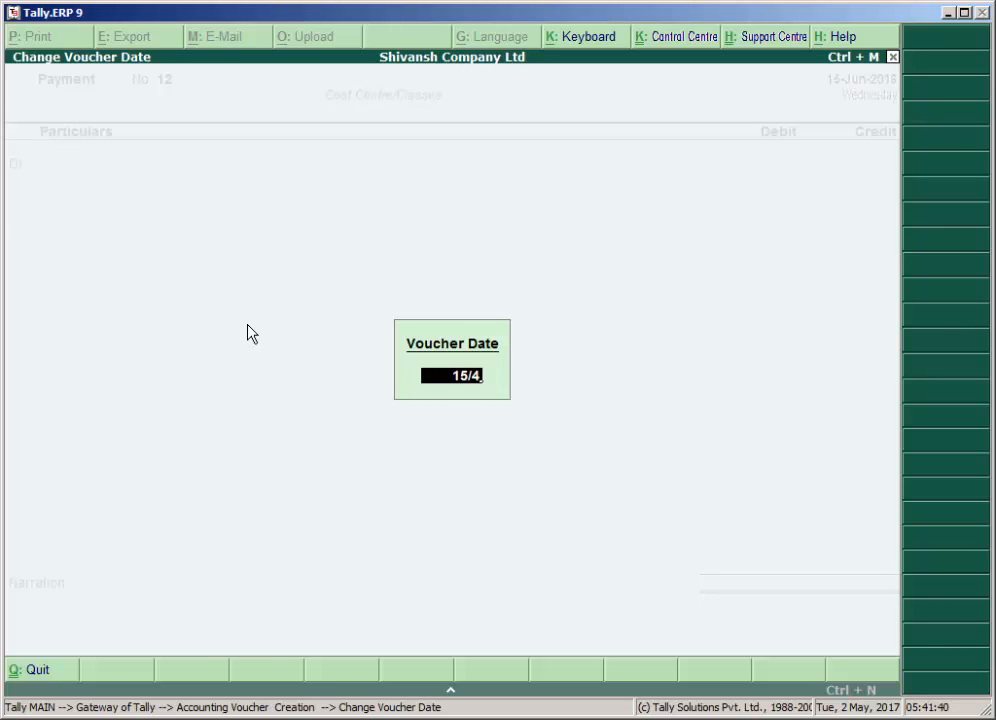
pyautogui.press('Return')
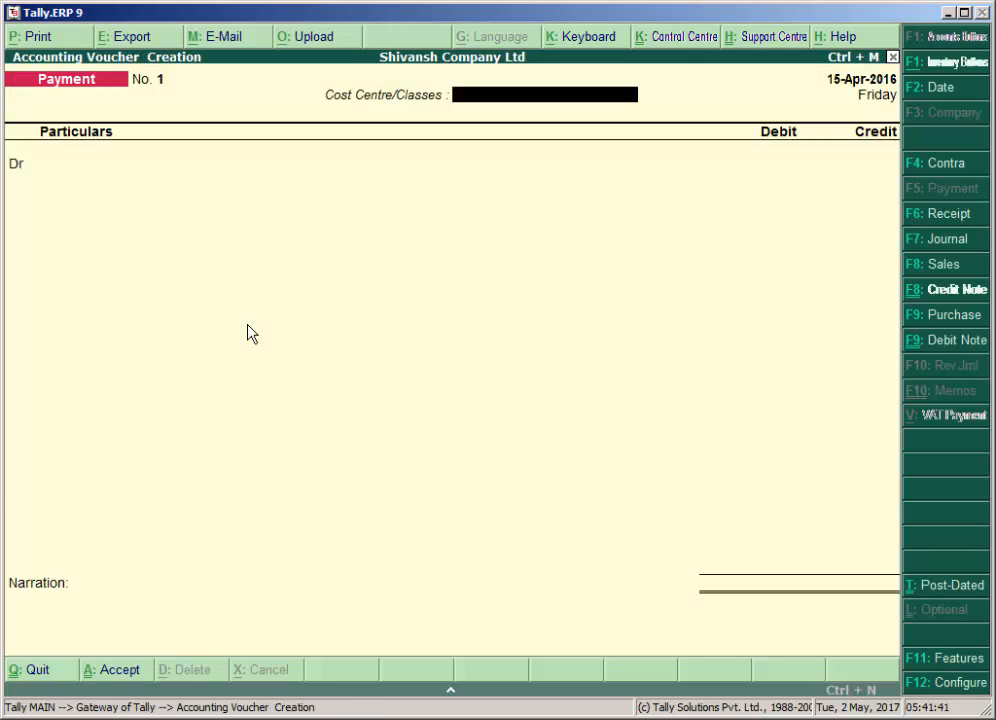
pyautogui.press('Return')
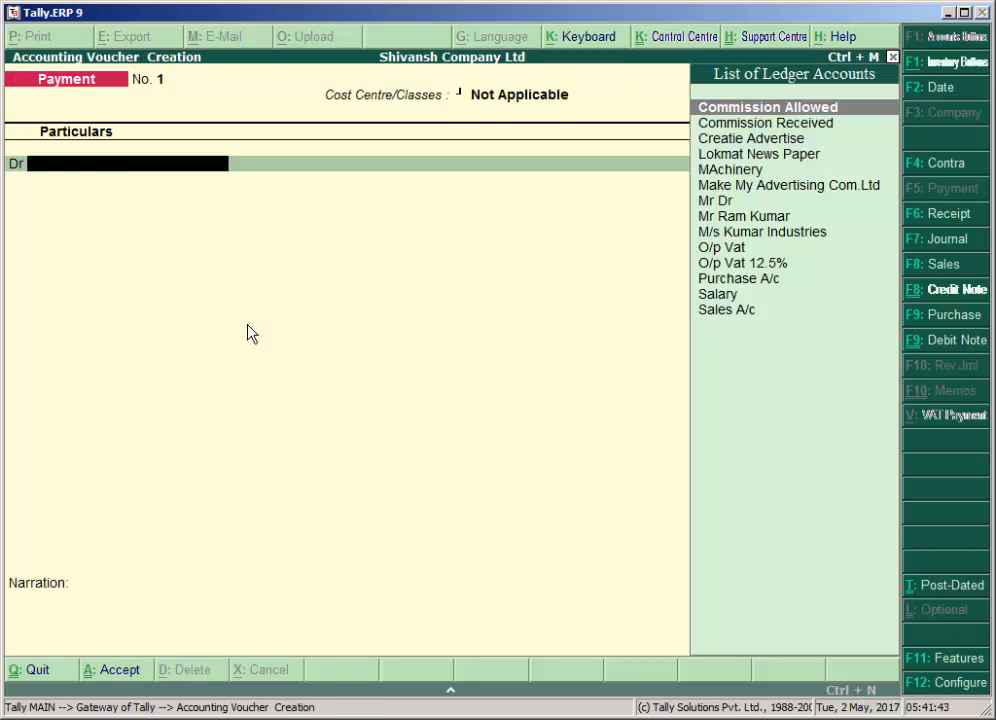
# Start a new ledger from the voucher's debit line, entering the employee's name and the alias Staff.
pyautogui.hotkey('alt', 'c')
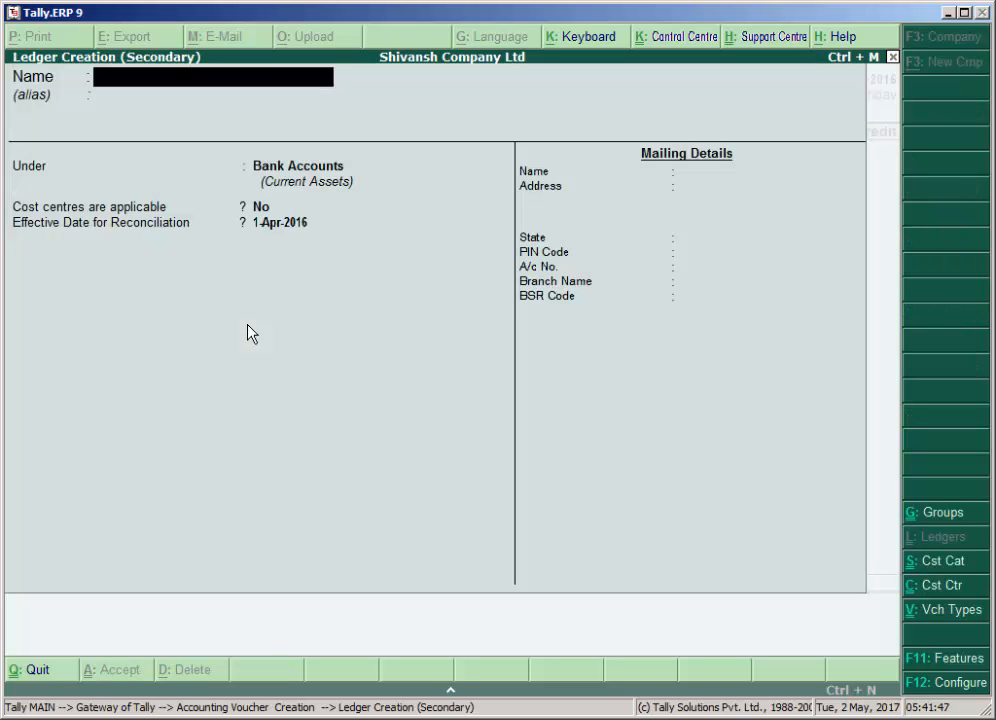
pyautogui.write('Mr. Kiran')
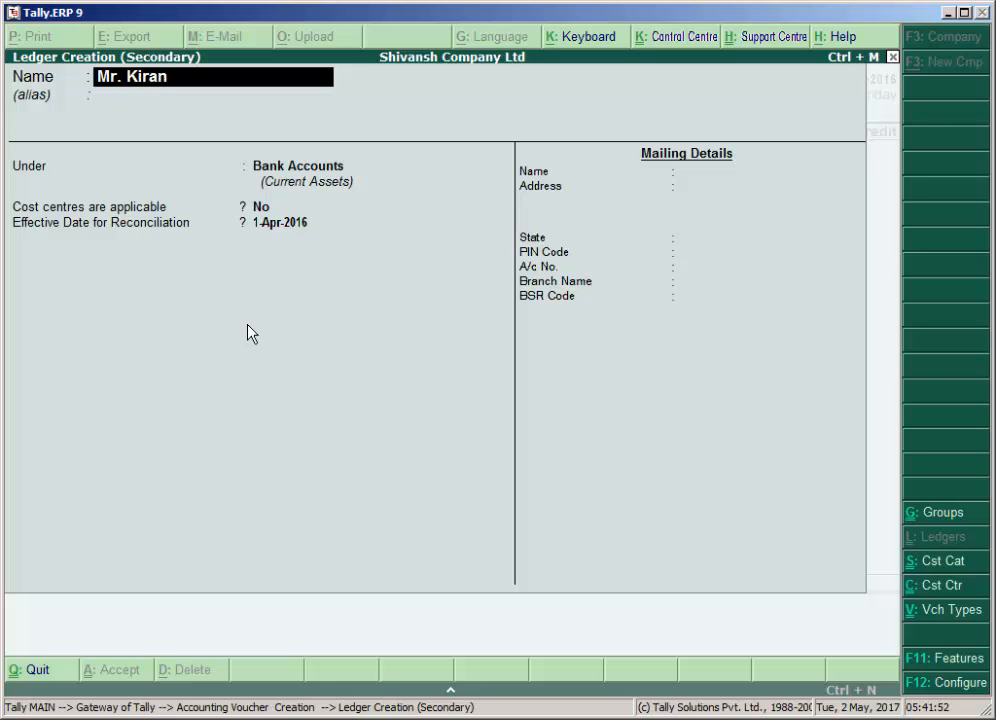
pyautogui.press('Return')
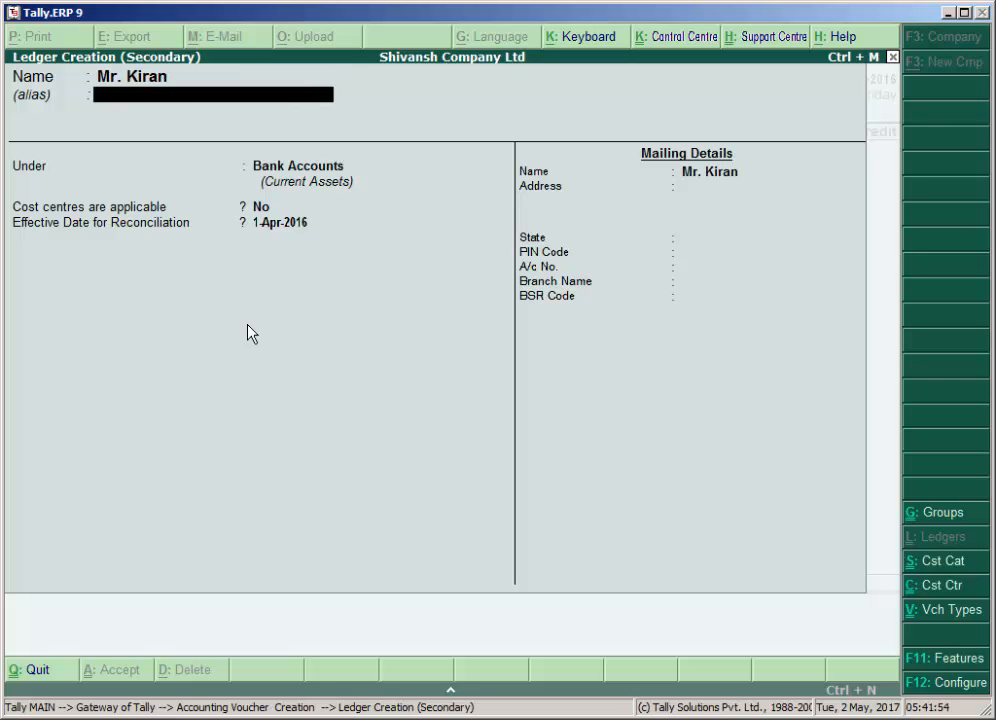
pyautogui.write('Staff')
pyautogui.press('Return')
pyautogui.press('Return')
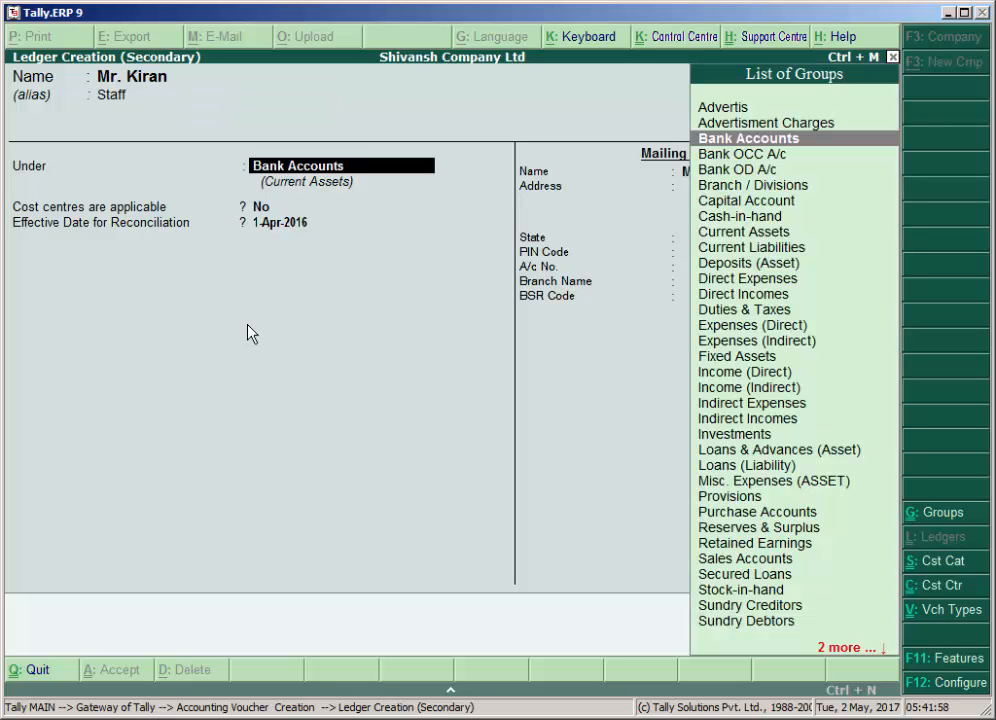
# Place the employee's ledger under the Loans & Advances (Asset) group.
pyautogui.write('L')
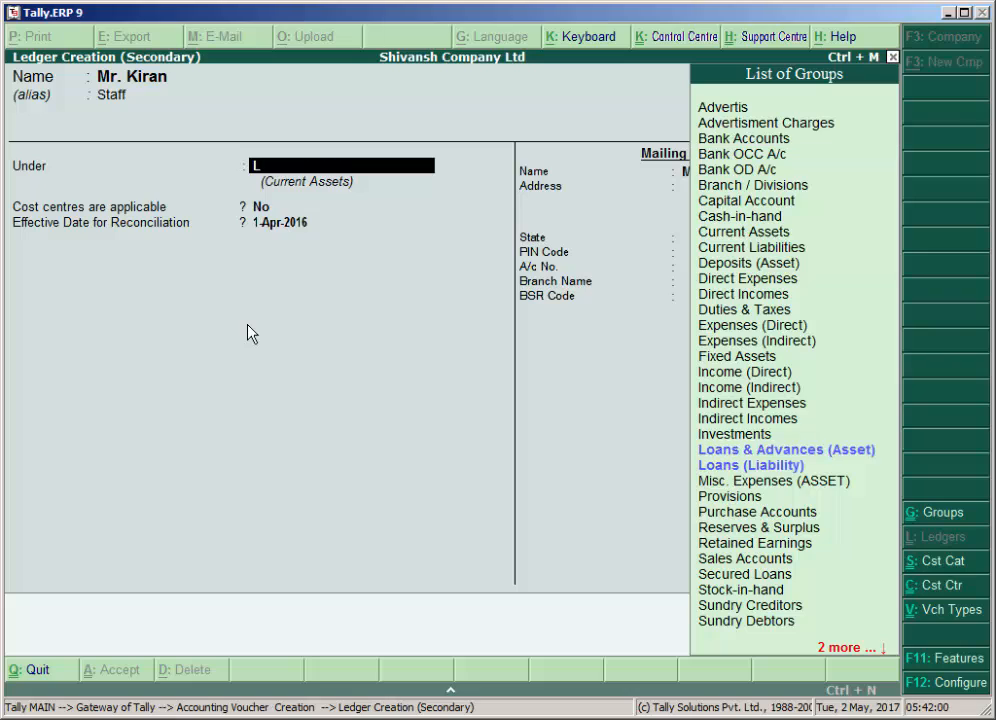
pyautogui.press('Down')
pyautogui.press('Down')
pyautogui.press('Up')
pyautogui.press('Up')
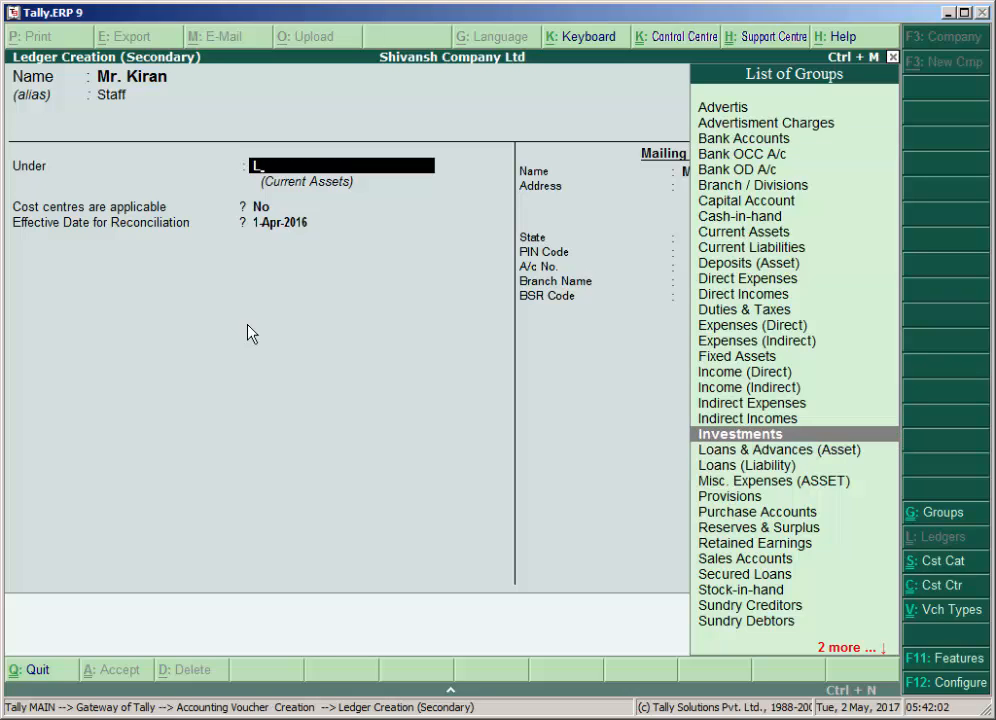
pyautogui.press('Down')
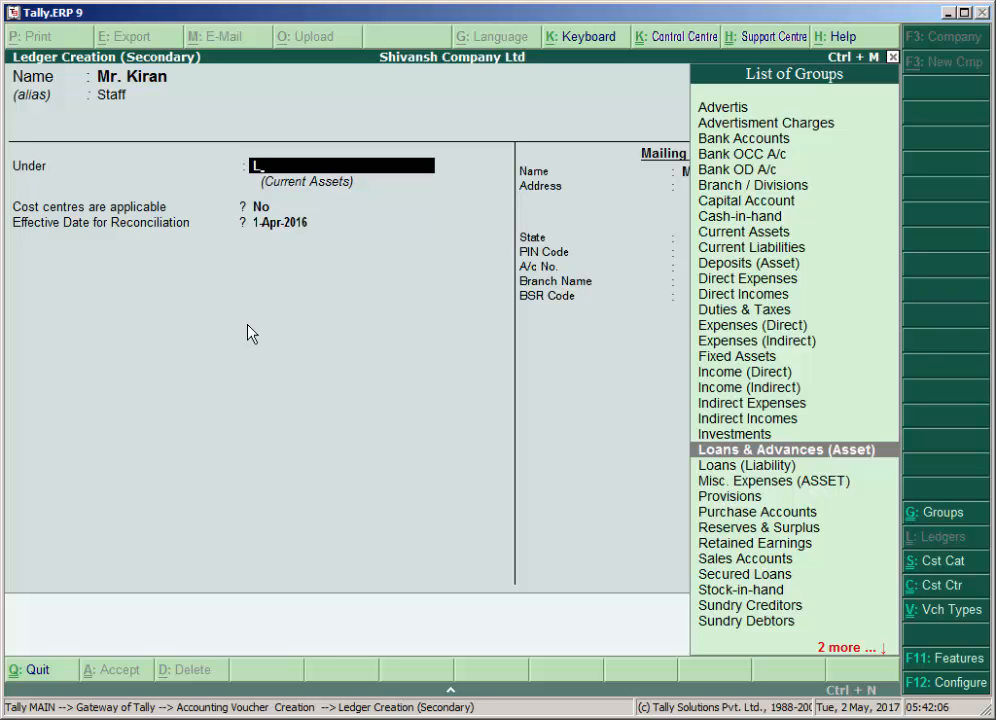
pyautogui.press('Return')
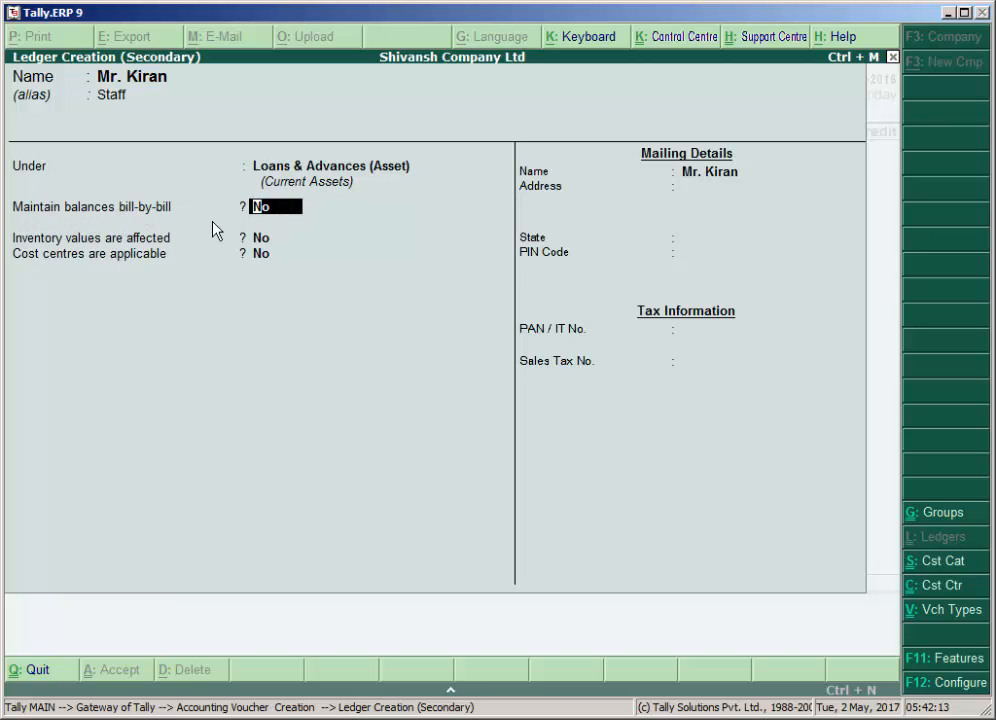
# Turn off bill-wise details for non-trading accounts, save the features, and review the options offered in the employee's ledger.
pyautogui.press('F11')
pyautogui.press('Return')
pyautogui.press('Return')
pyautogui.press('Return')
pyautogui.press('Return')
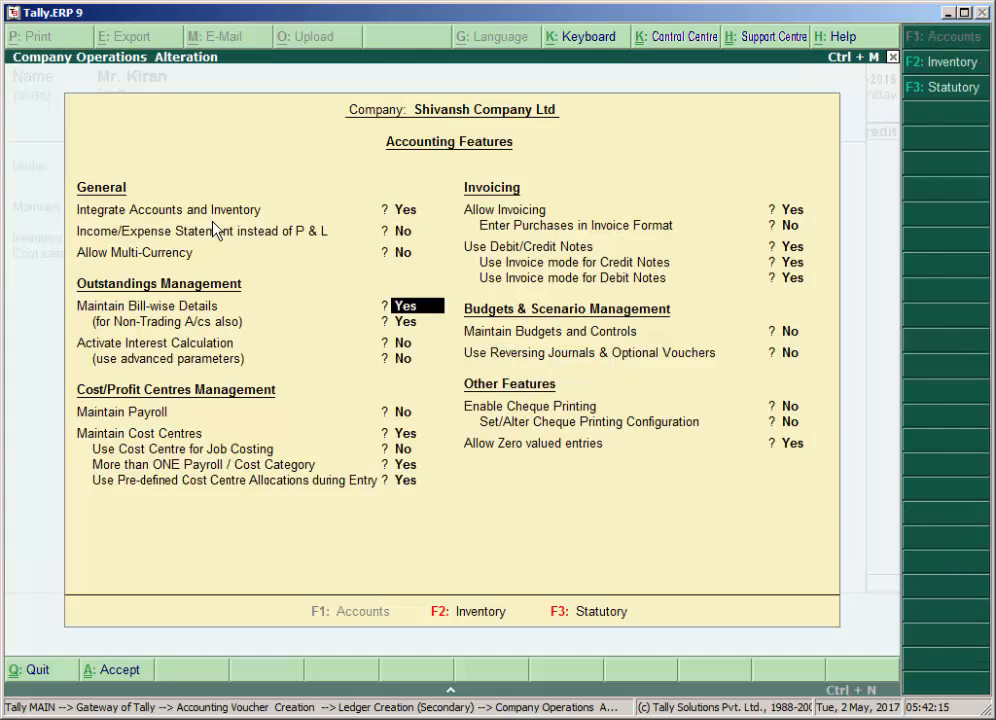
pyautogui.write('n')
pyautogui.press('Return')
pyautogui.press('Return')
pyautogui.press('Return')
pyautogui.press('Return')
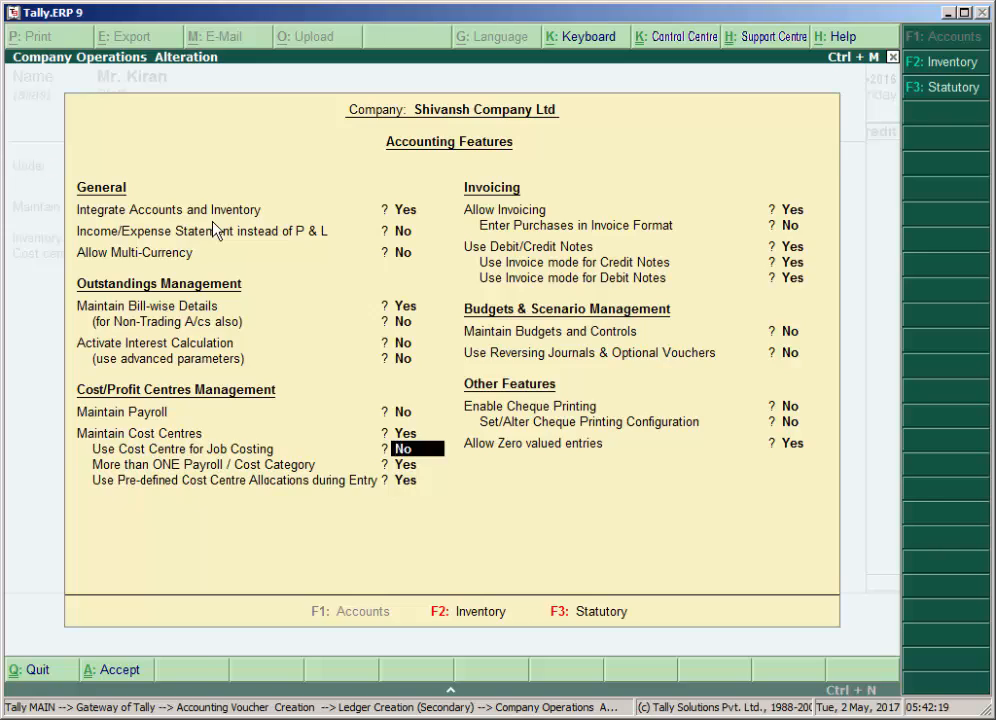
pyautogui.hotkey('ctrl', 'a')
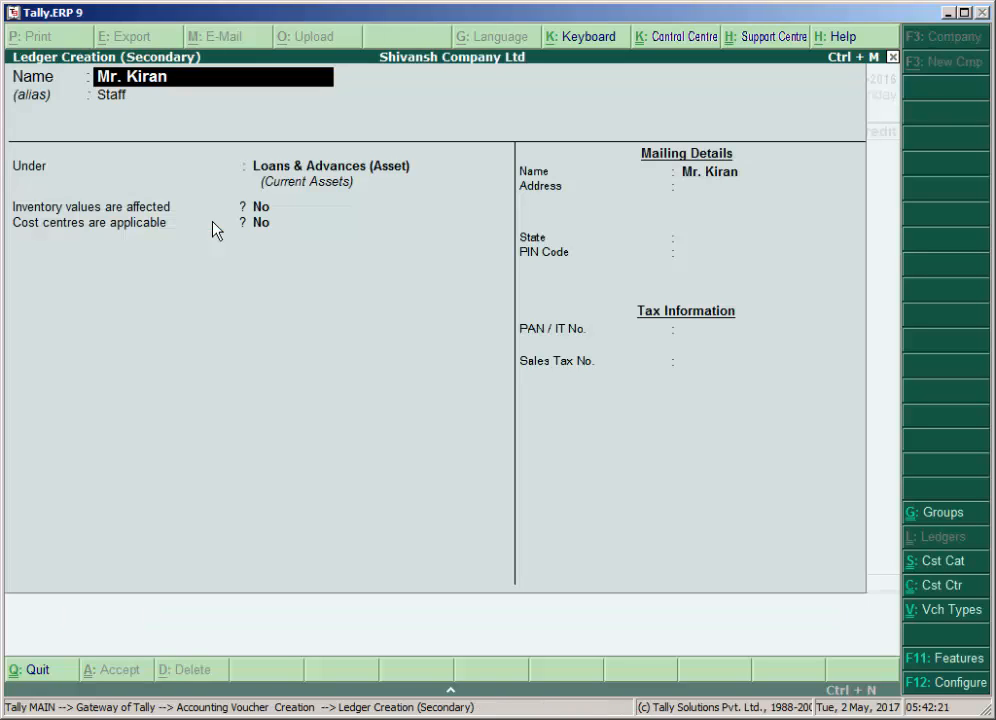
pyautogui.press('Return')
pyautogui.press('Return')
pyautogui.press('Return')
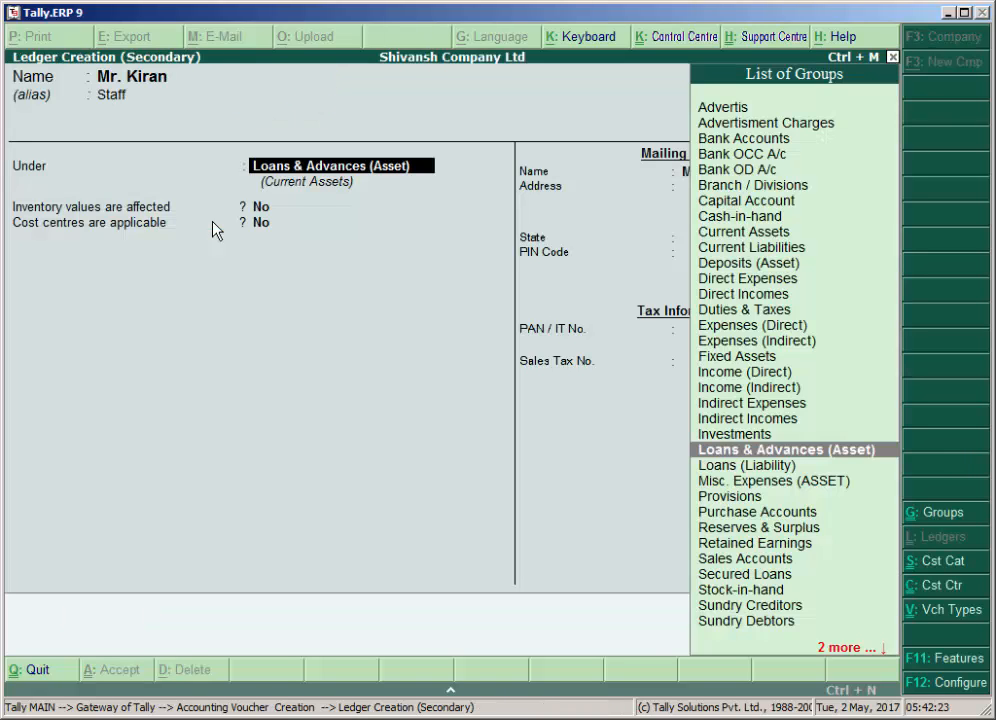
pyautogui.press('Return')
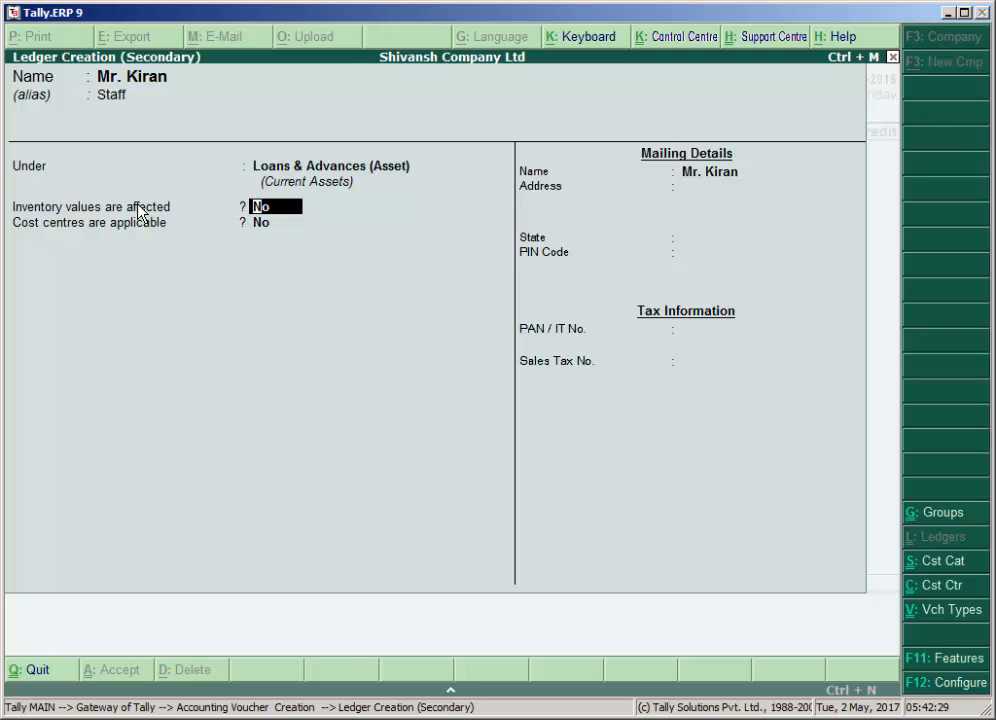
# Set bill-wise details for non-trading accounts to Yes in the company's accounting features.
pyautogui.press('BackSpace')
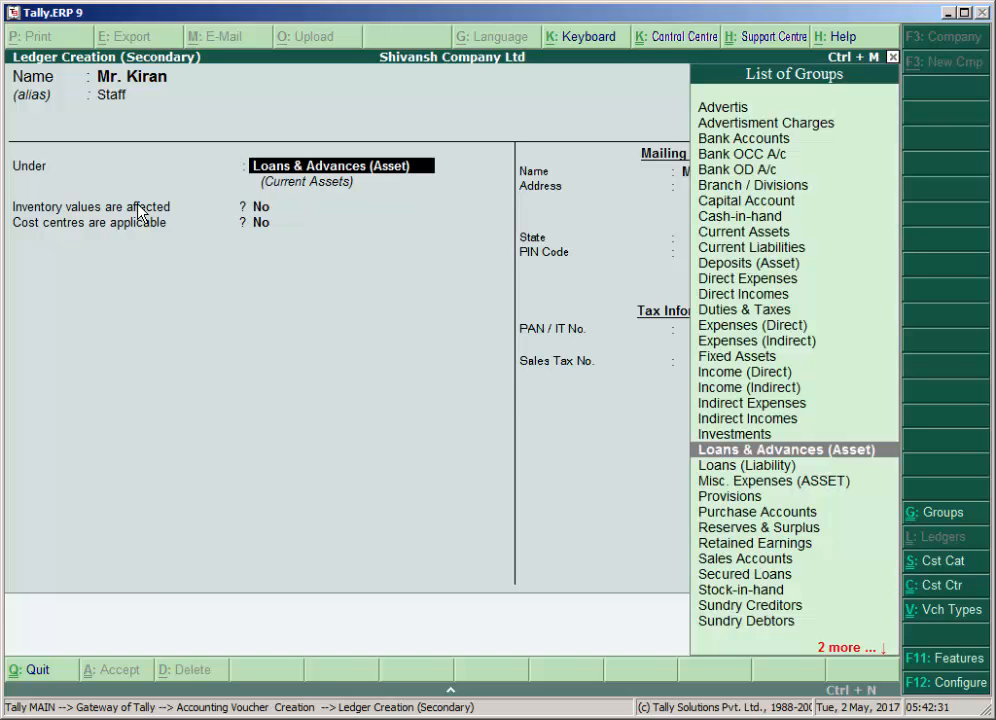
pyautogui.press('F11')
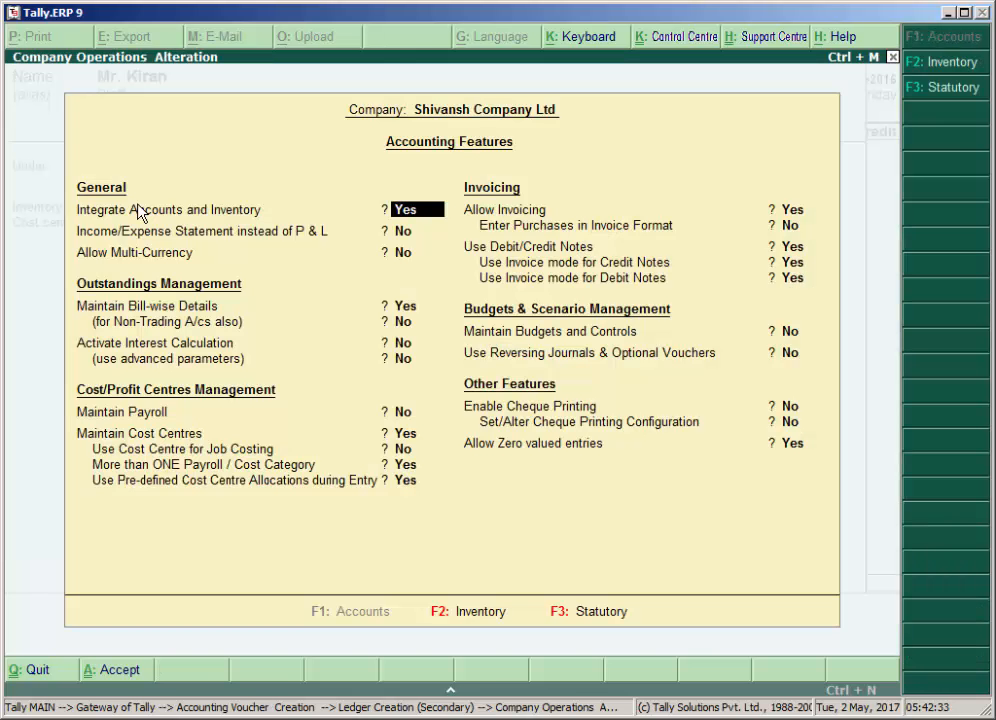
pyautogui.press('Return')
pyautogui.press('Return')
pyautogui.press('Return')
pyautogui.press('Return')
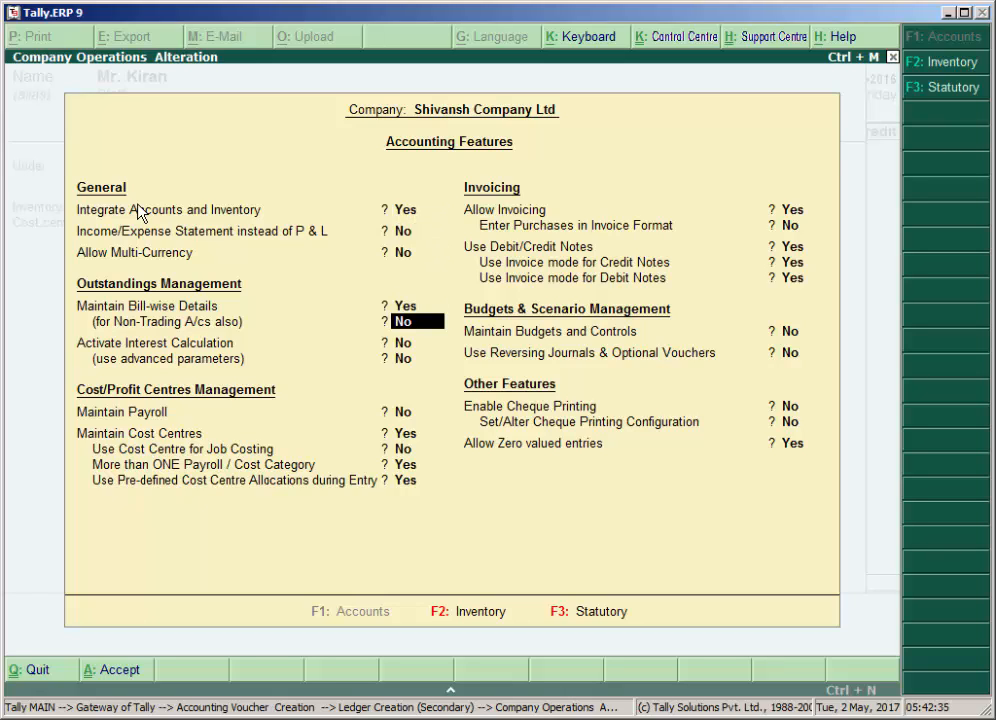
pyautogui.write('y')
pyautogui.press('Return')
pyautogui.press('Return')
pyautogui.press('Return')
pyautogui.press('Return')
pyautogui.press('Return')
pyautogui.press('Return')
pyautogui.press('Return')
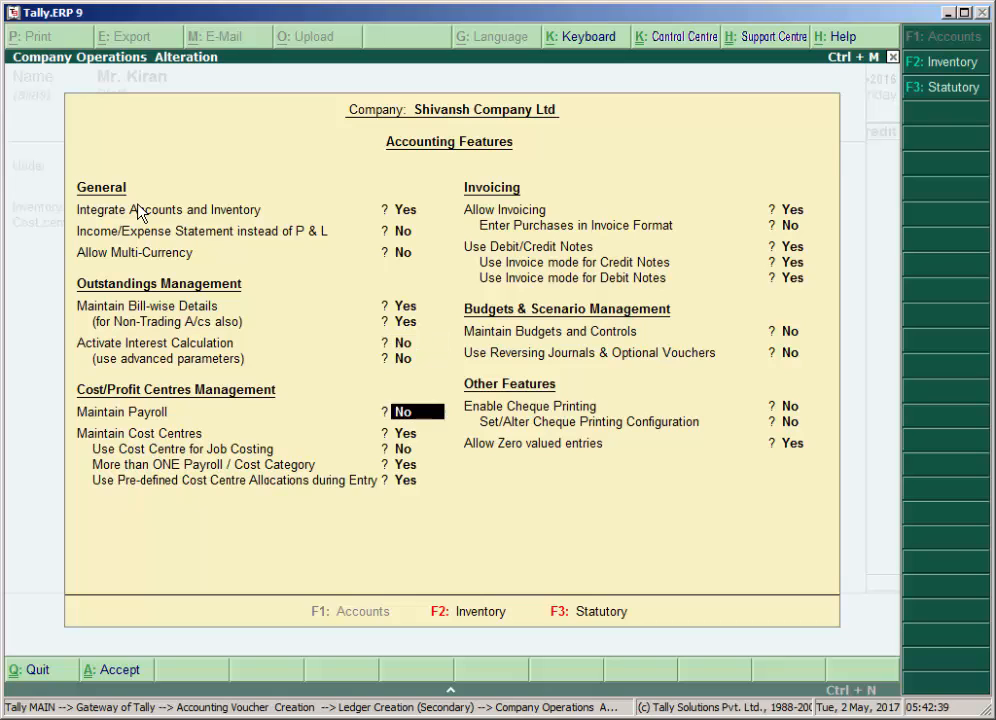
# Go through the cost centre class and remaining feature settings without altering them, and accept the accounting features.
pyautogui.press('Return')
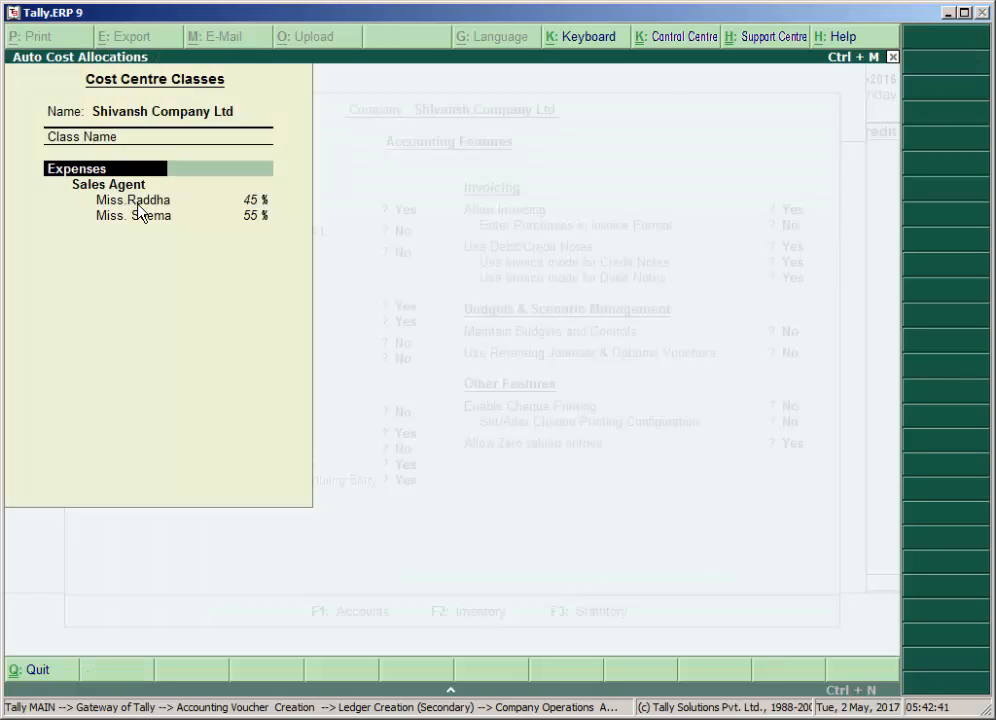
pyautogui.press('Return')
pyautogui.press('Return')
pyautogui.press('Return')
pyautogui.press('Return')
pyautogui.press('Return')
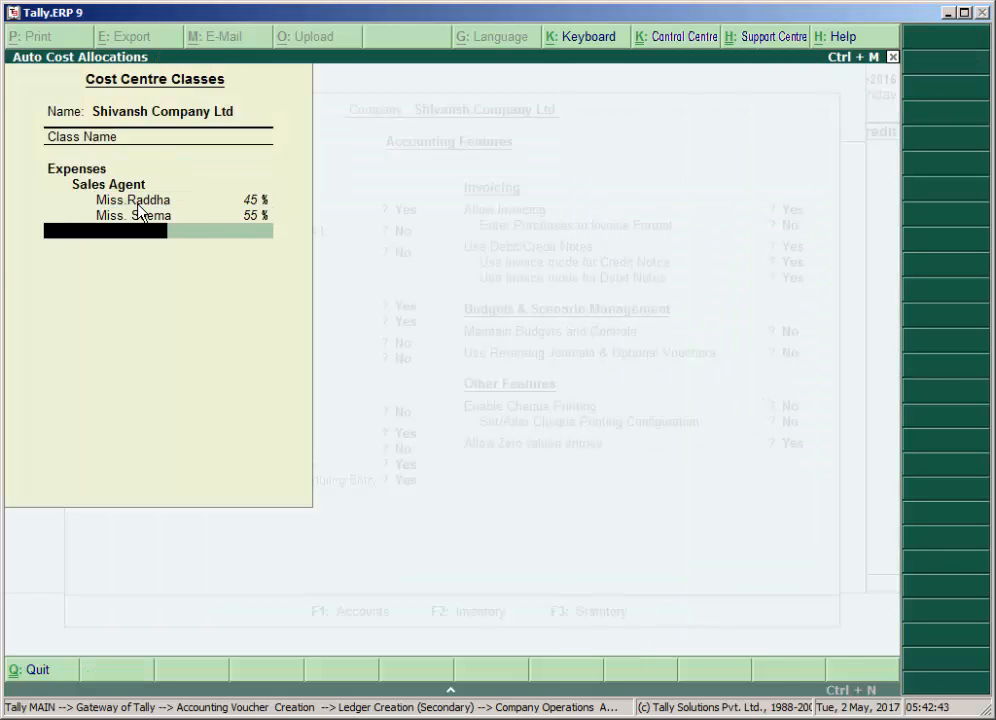
pyautogui.press('Return')
pyautogui.press('Return')
pyautogui.press('Return')
pyautogui.press('Return')
pyautogui.press('Return')
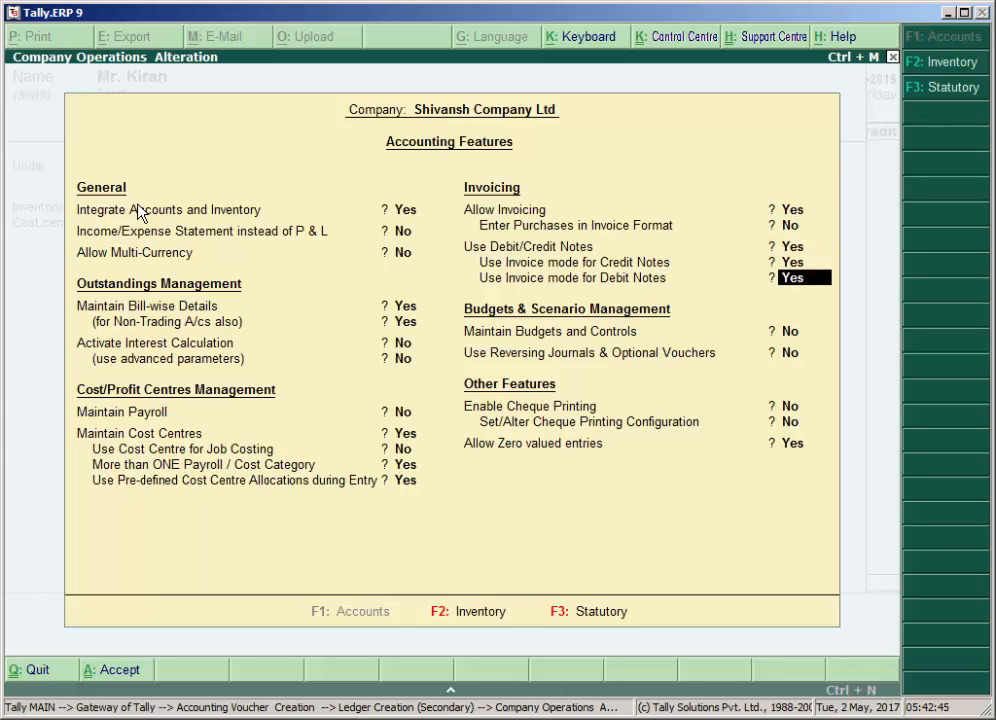
pyautogui.press('Return')
pyautogui.press('Return')
pyautogui.press('Return')
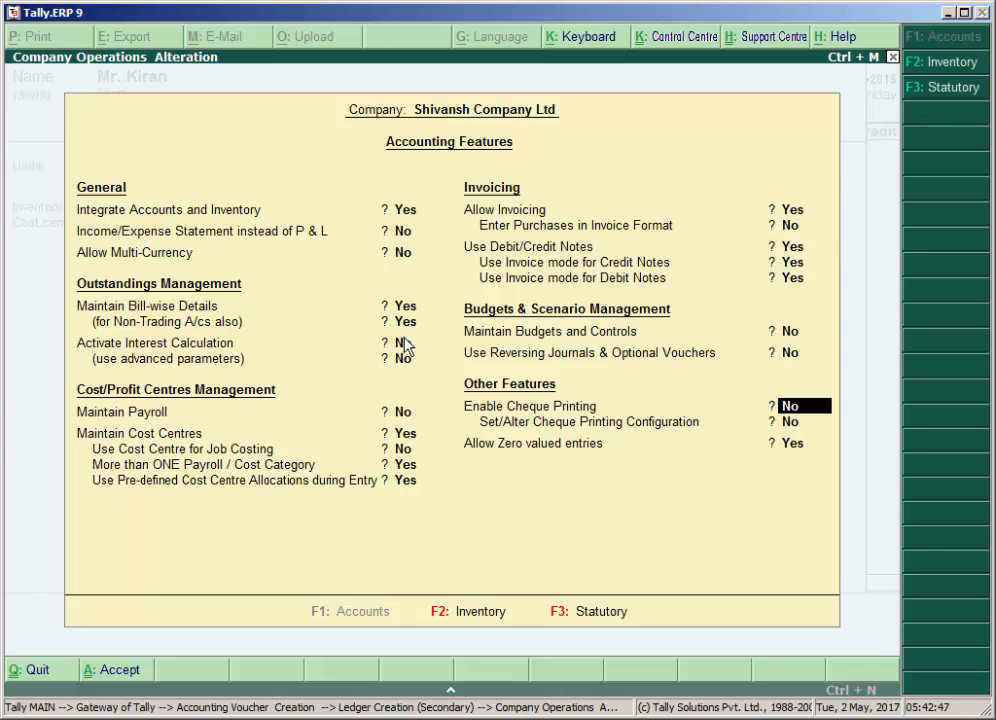
pyautogui.press('Return')
pyautogui.press('Return')
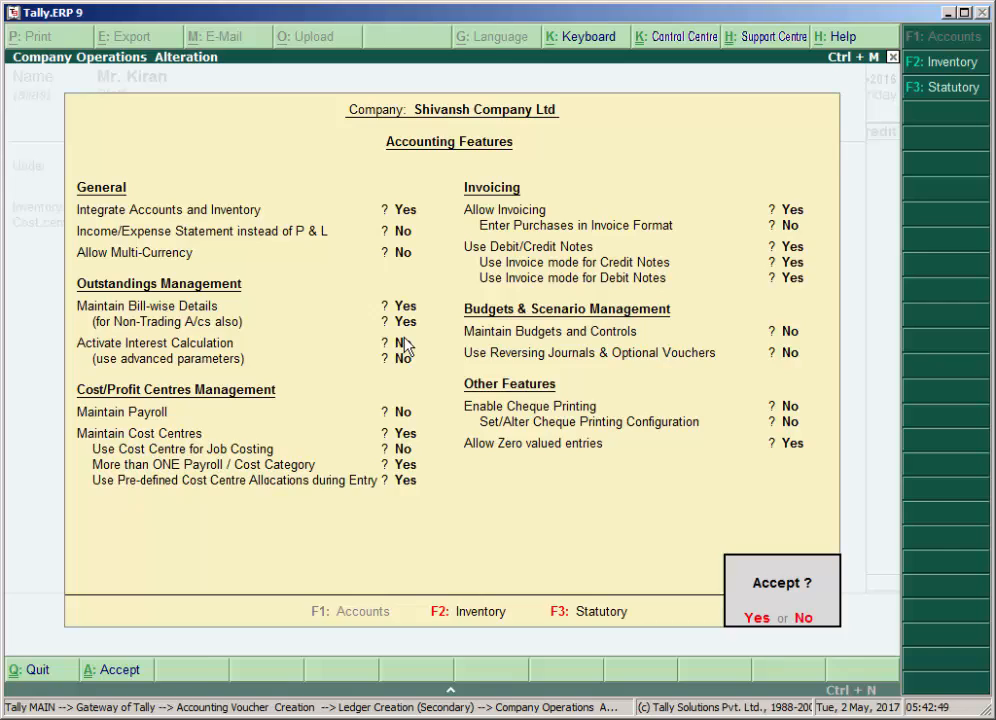
pyautogui.press('Return')
# Set the employee's ledger to maintain balances bill-by-bill with a default credit period of 365 days.
pyautogui.press('Return')
pyautogui.press('Return')
pyautogui.press('Return')
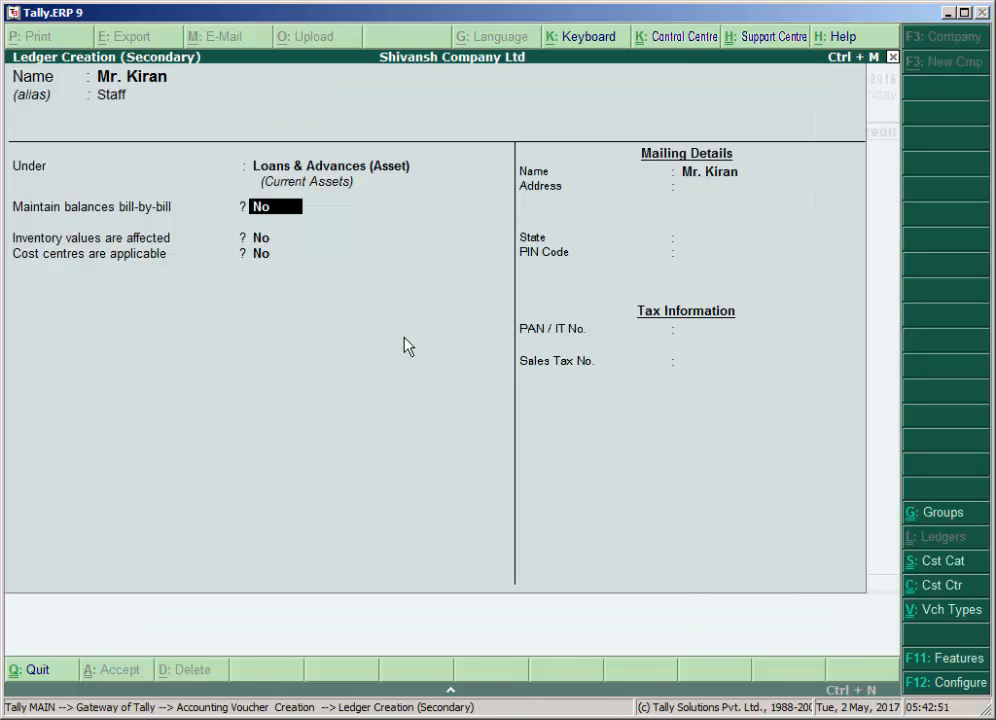
pyautogui.write('y')
pyautogui.press('Return')
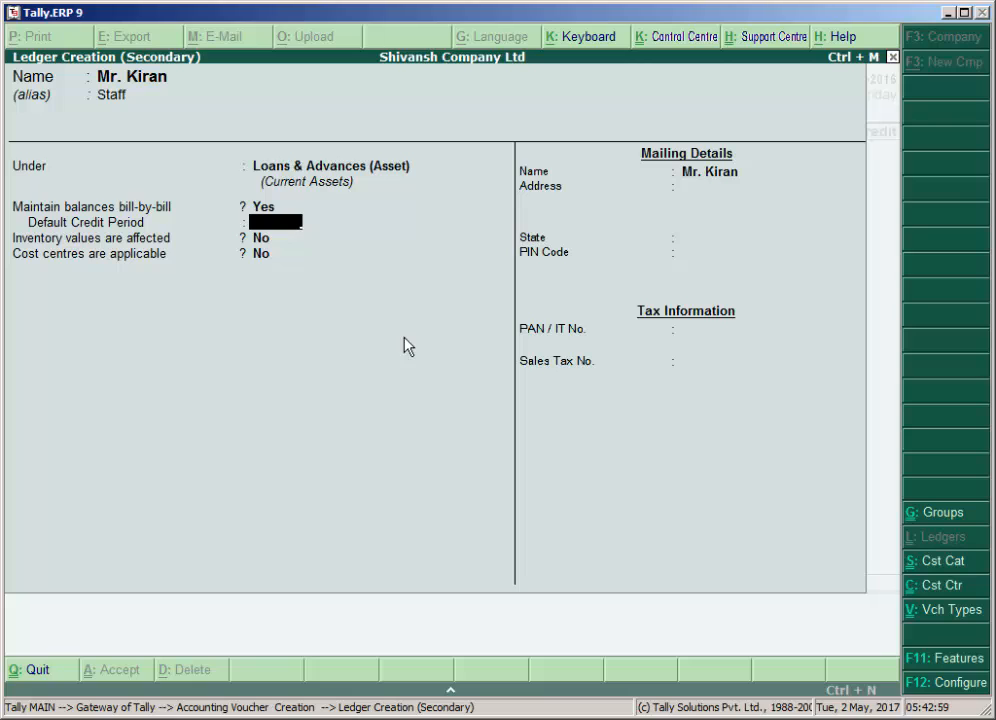
pyautogui.write('365')
pyautogui.press('Return')
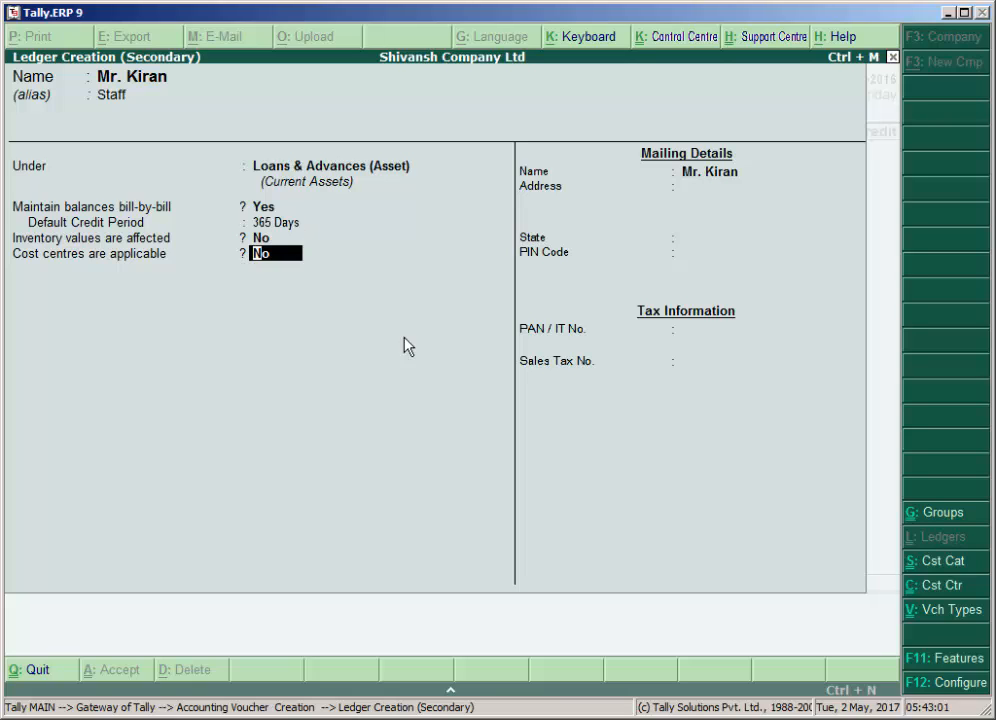
# Leave cost centres off and the state as Not Applicable, and save the employee's ledger.
pyautogui.press('Return')
pyautogui.press('Return')
pyautogui.press('Return')
pyautogui.press('Return')
pyautogui.press('Return')
pyautogui.press('Return')
pyautogui.press('Return')
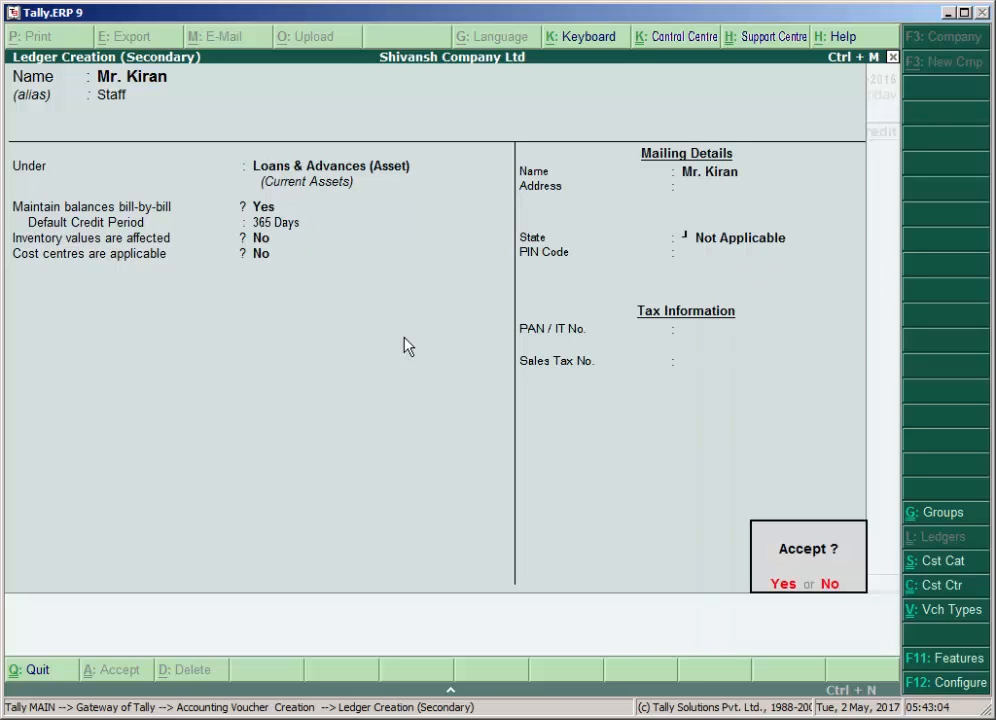
pyautogui.press('Return')
pyautogui.press('Return')
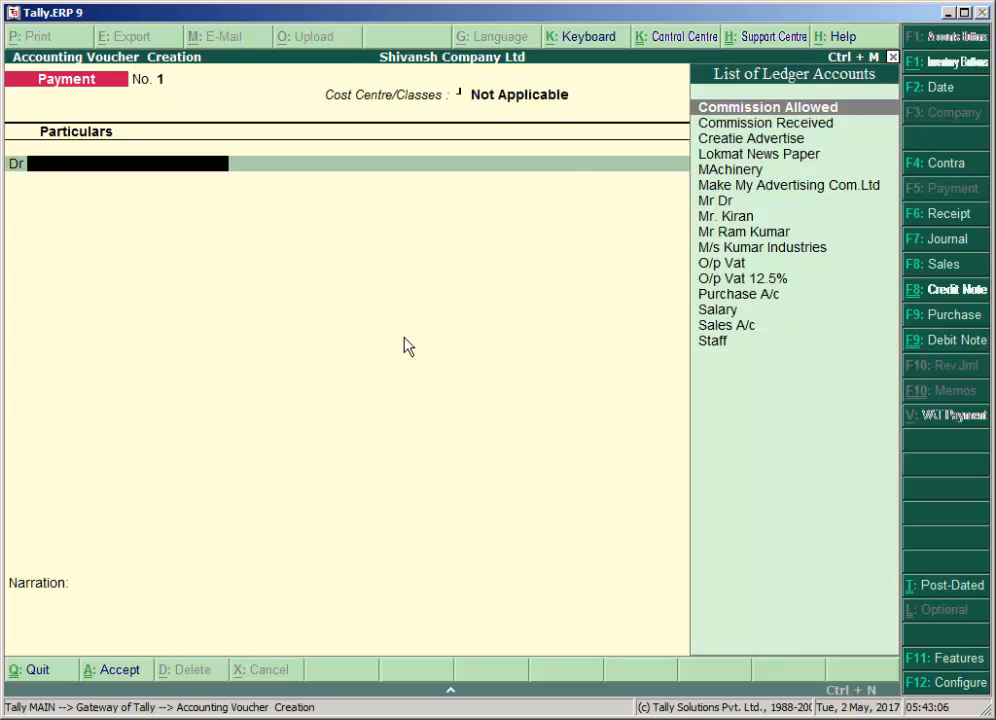
# Debit the employee's loan ledger with 2,00,000 in the payment voucher.
pyautogui.write('M')
pyautogui.press('Down')
pyautogui.press('Down')
pyautogui.press('Down')
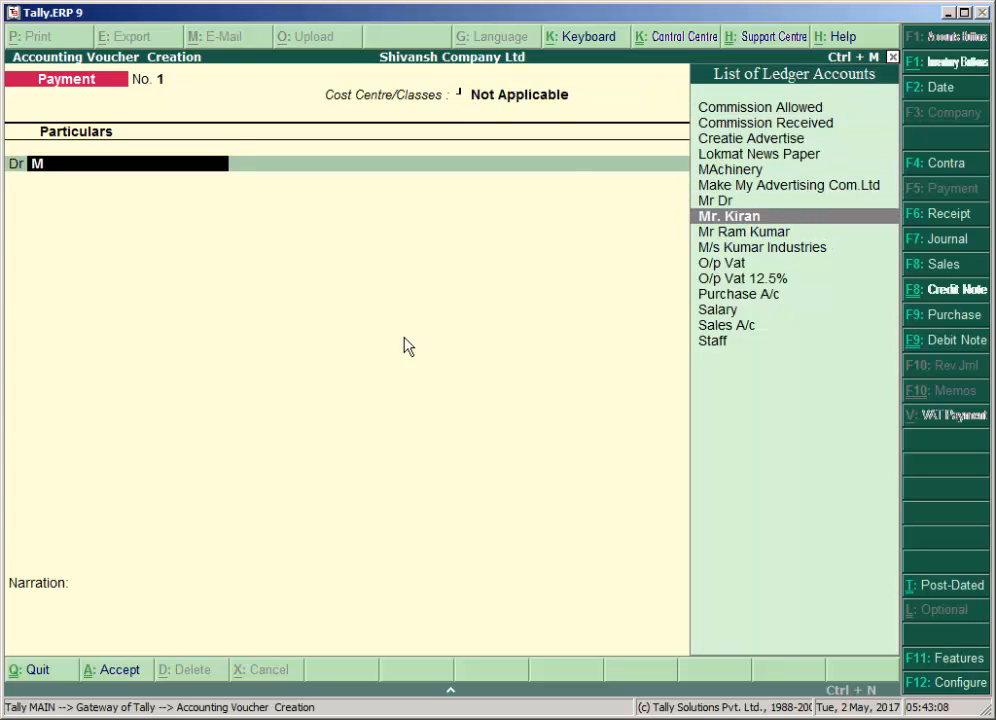
pyautogui.press('Return')
pyautogui.write('2,00,0')
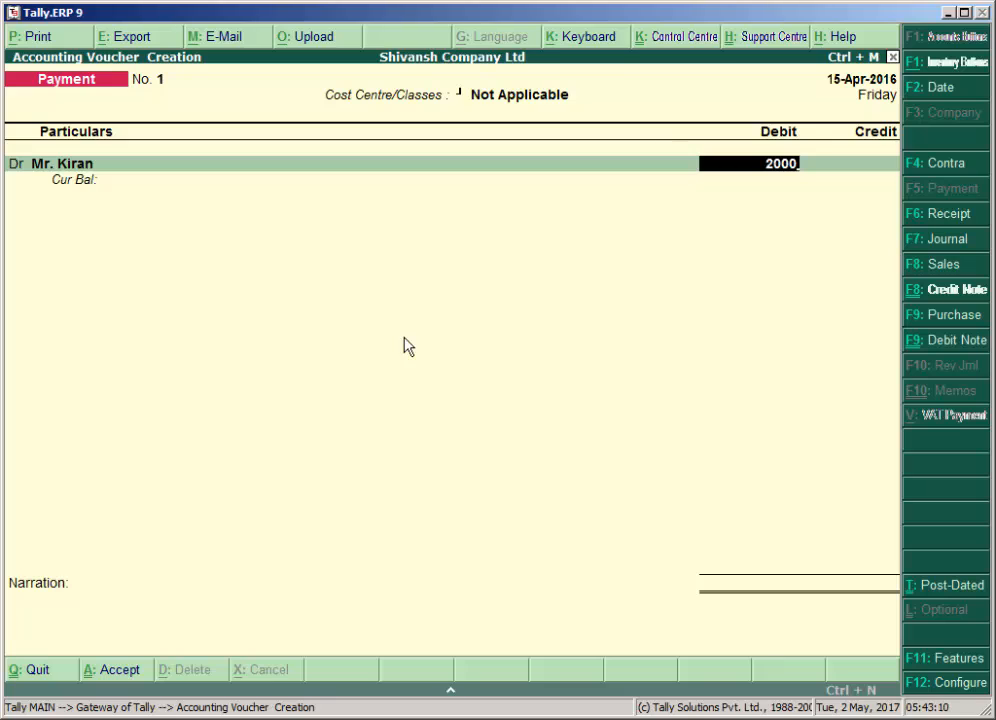
pyautogui.write('00')
pyautogui.press('Return')
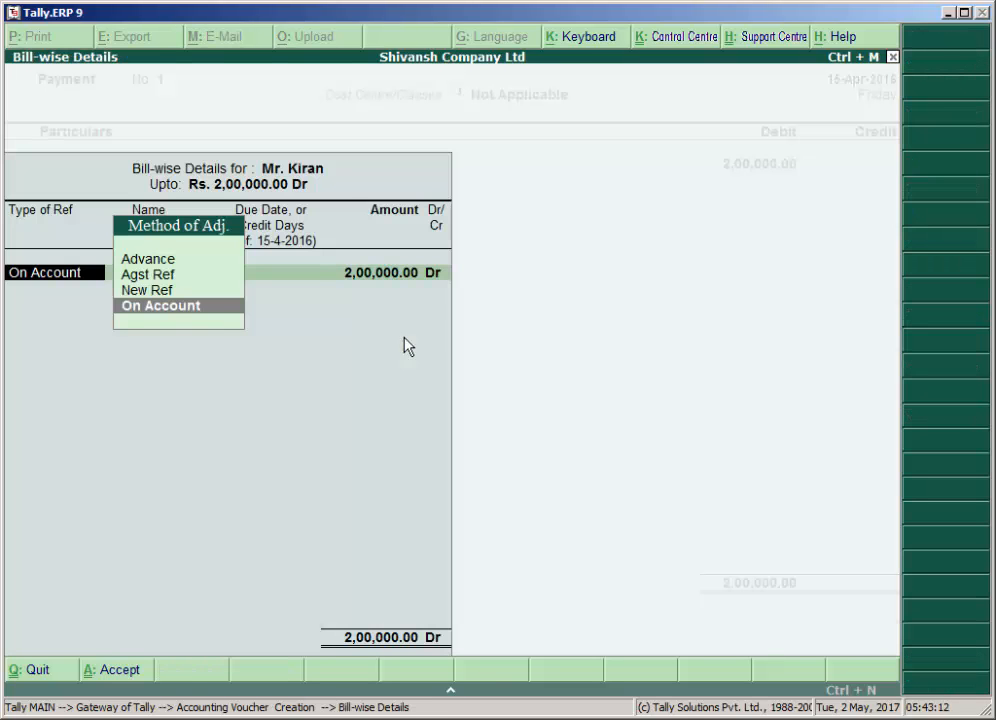
# Record the debit's bill-wise details as a New Ref named Personal Loan for 2,00,000.00 Dr, keeping the 365-day credit period.
pyautogui.press('Up')
pyautogui.press('Return')
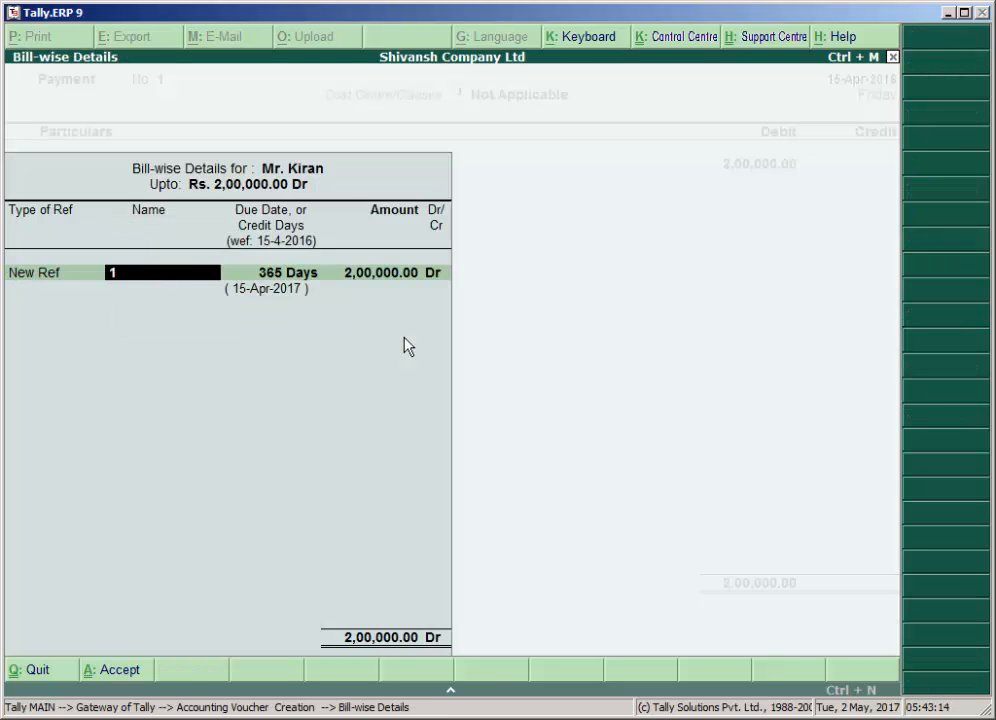
pyautogui.write('Personal Loan')
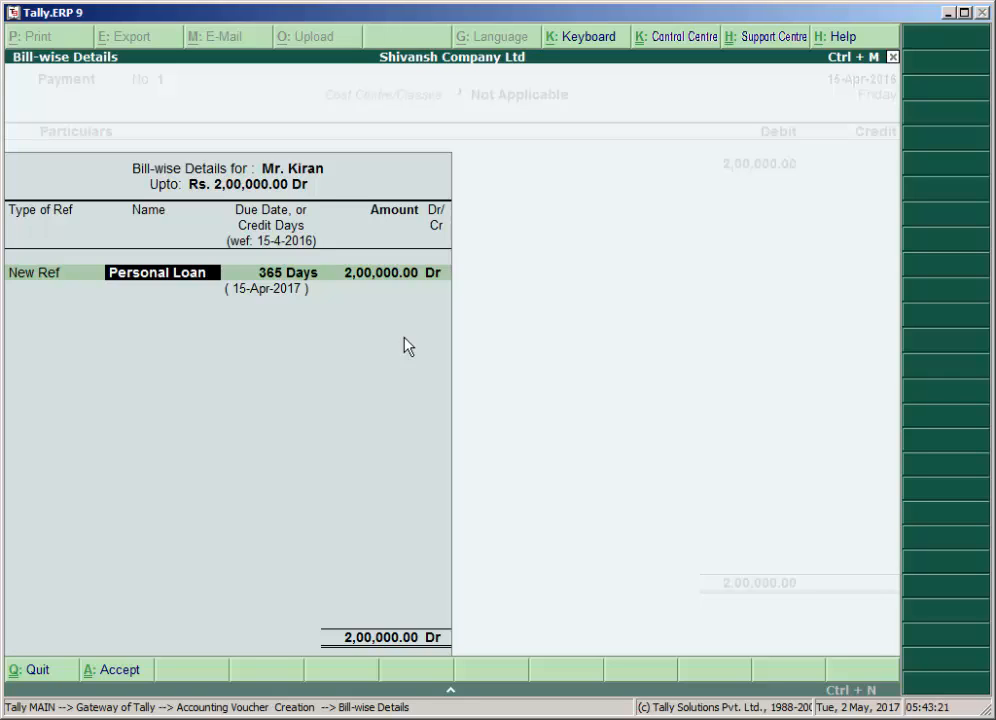
pyautogui.press('Return')
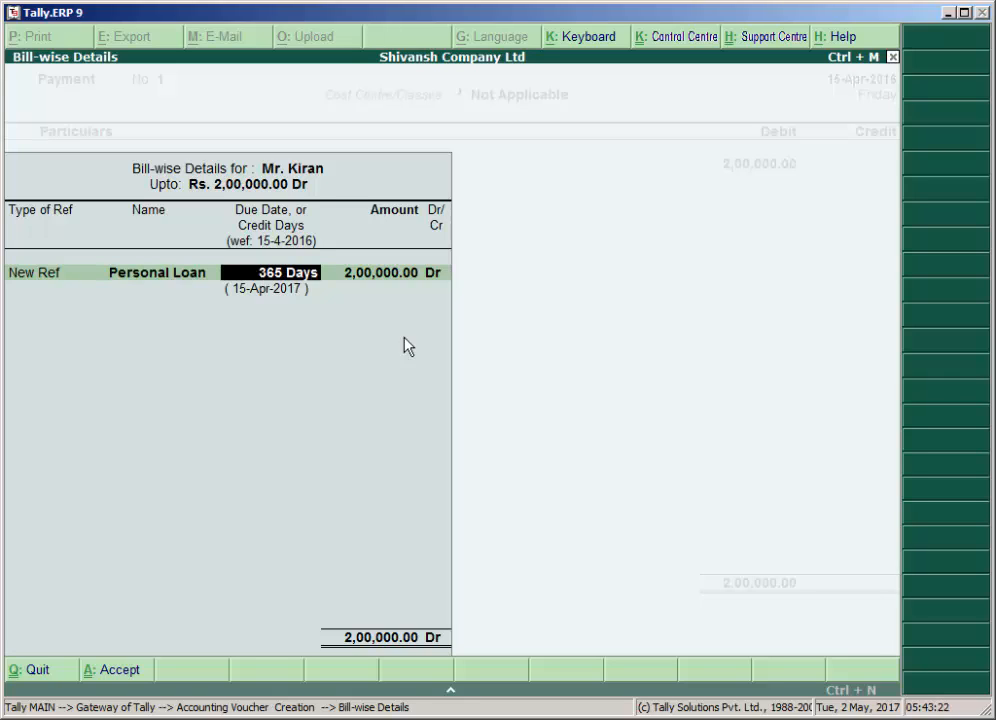
pyautogui.press('Return')
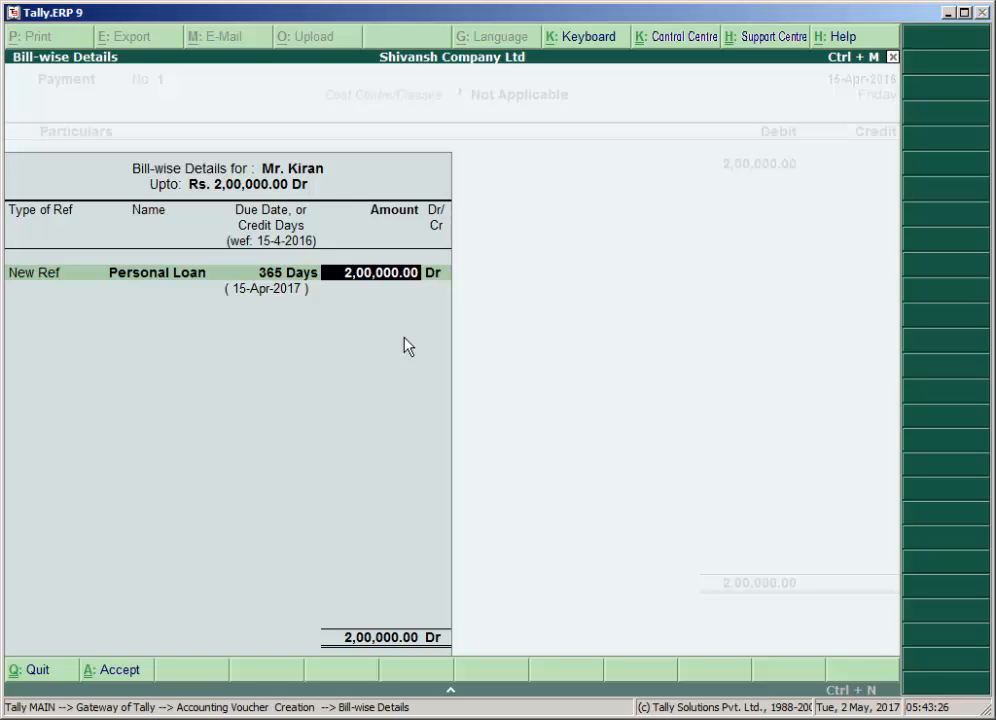
pyautogui.press('Return')
pyautogui.press('Return')
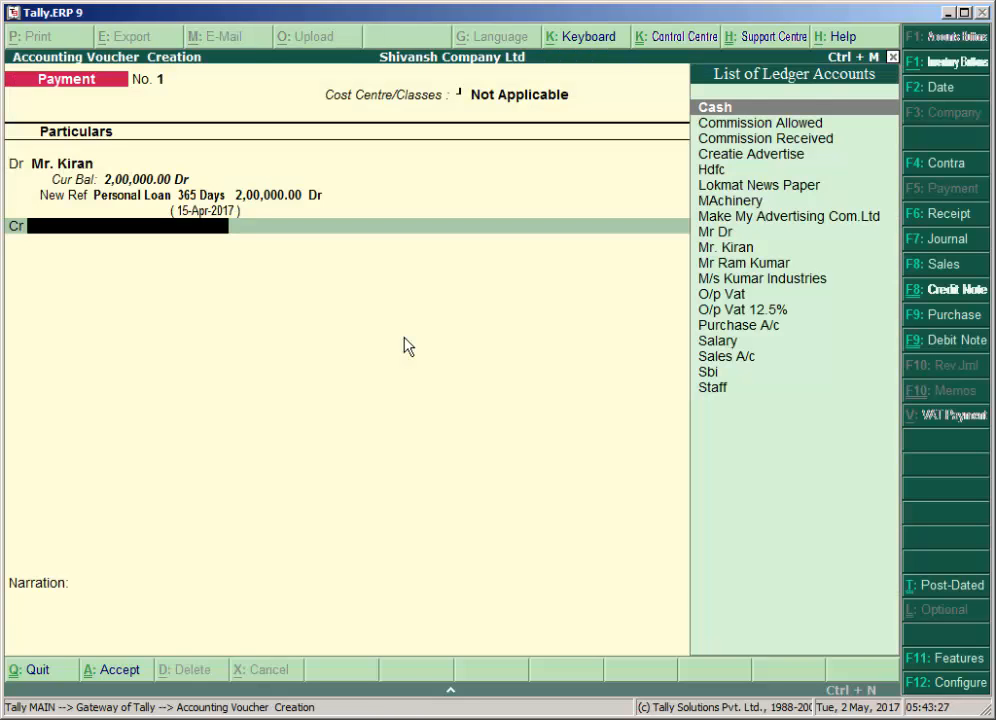
# Credit the Hdfc ledger with the full 2,00,000.00.
pyautogui.write('H')
pyautogui.press('Down')
pyautogui.press('Up')
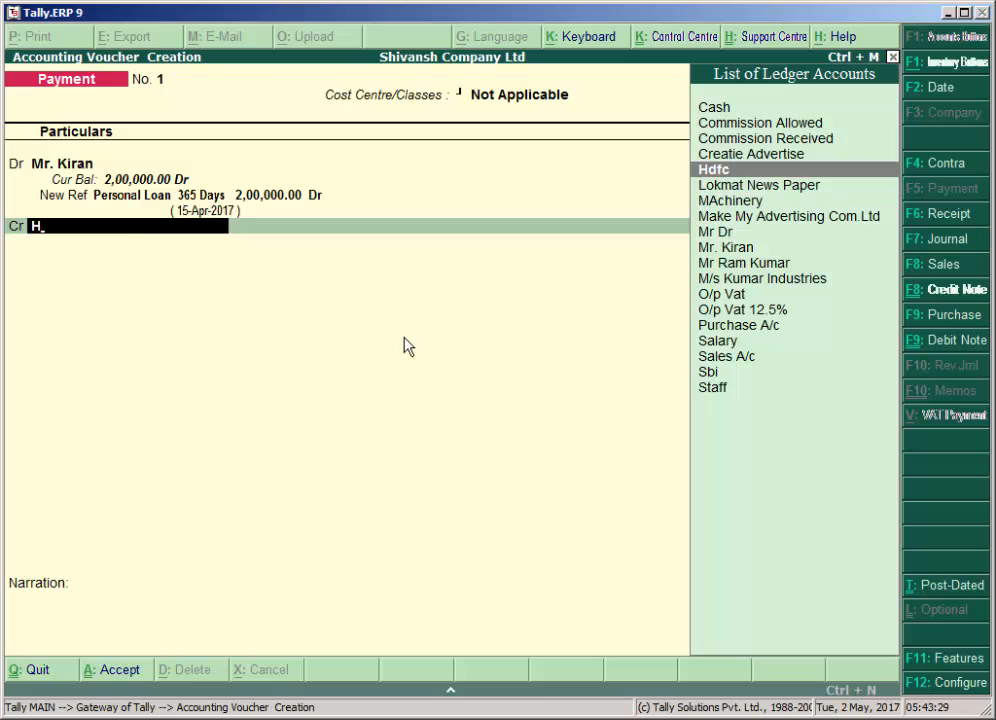
pyautogui.press('Return')
pyautogui.press('Return')
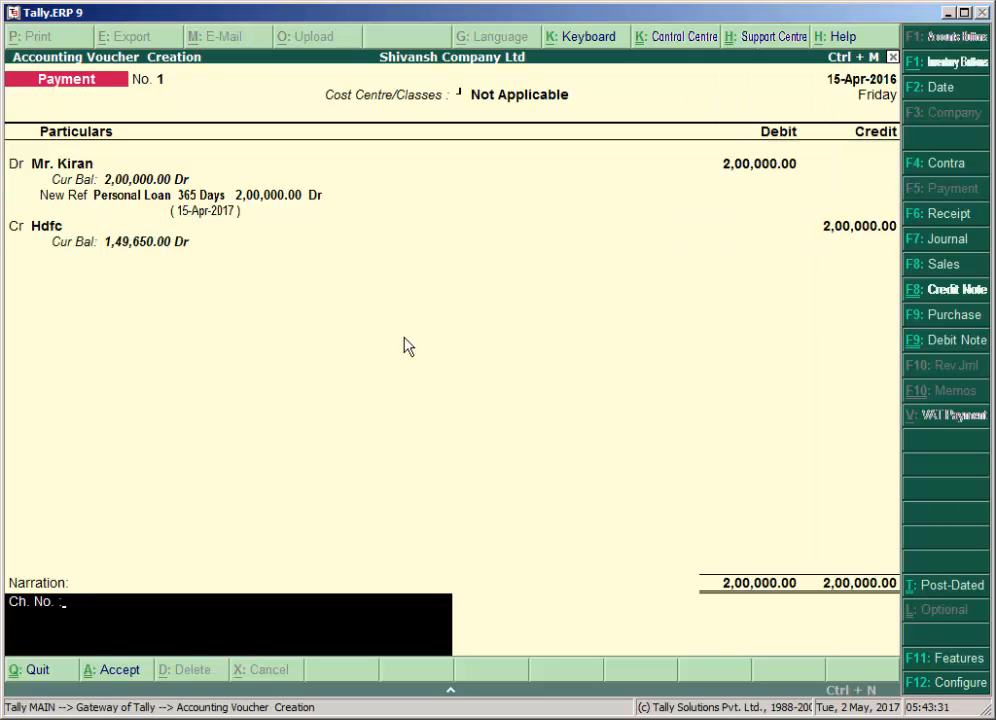
# Add a narration that cheque no. 32145 is issued to the employee against the loan, save the payment voucher and leave voucher entry.
pyautogui.write('32145 issude')
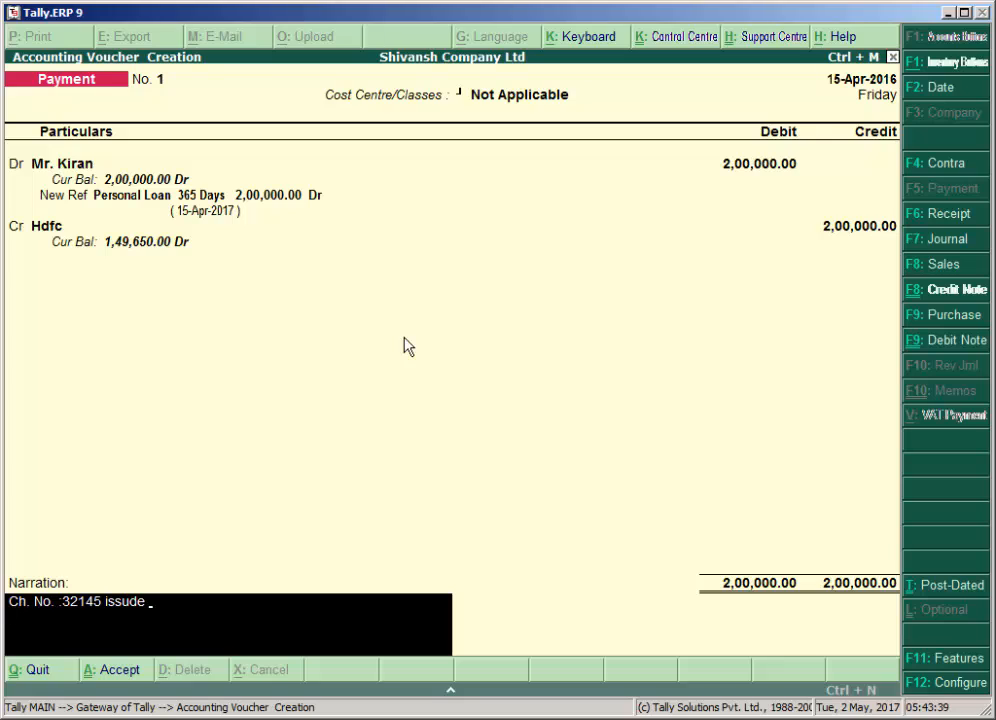
pyautogui.write('  ti mr. kumar againt')
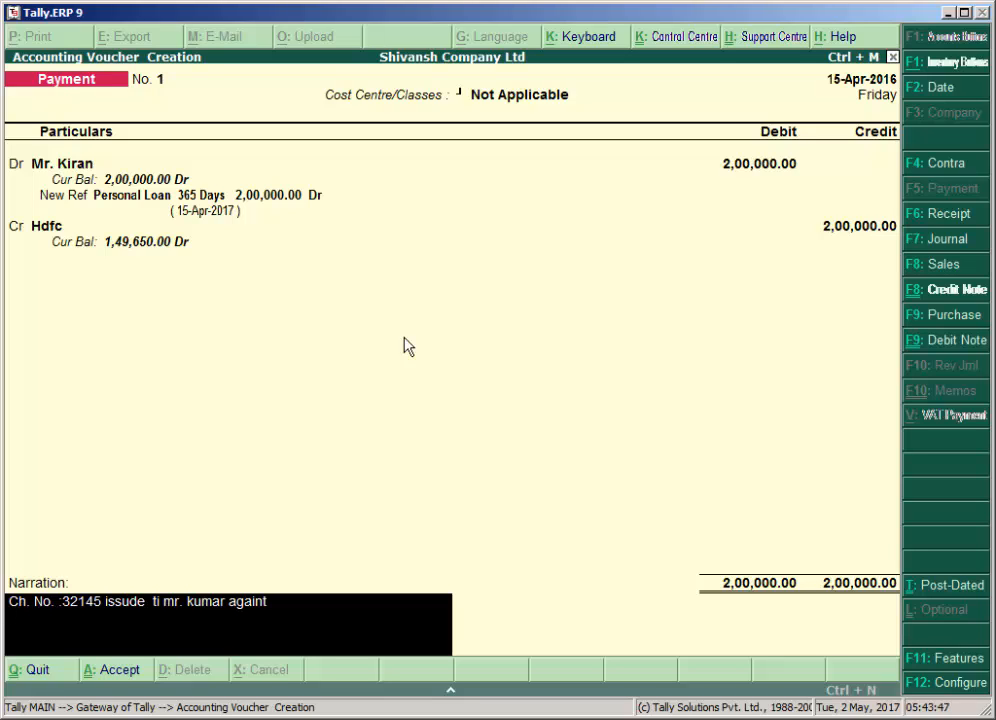
pyautogui.write(' the loan')
pyautogui.press('Return')
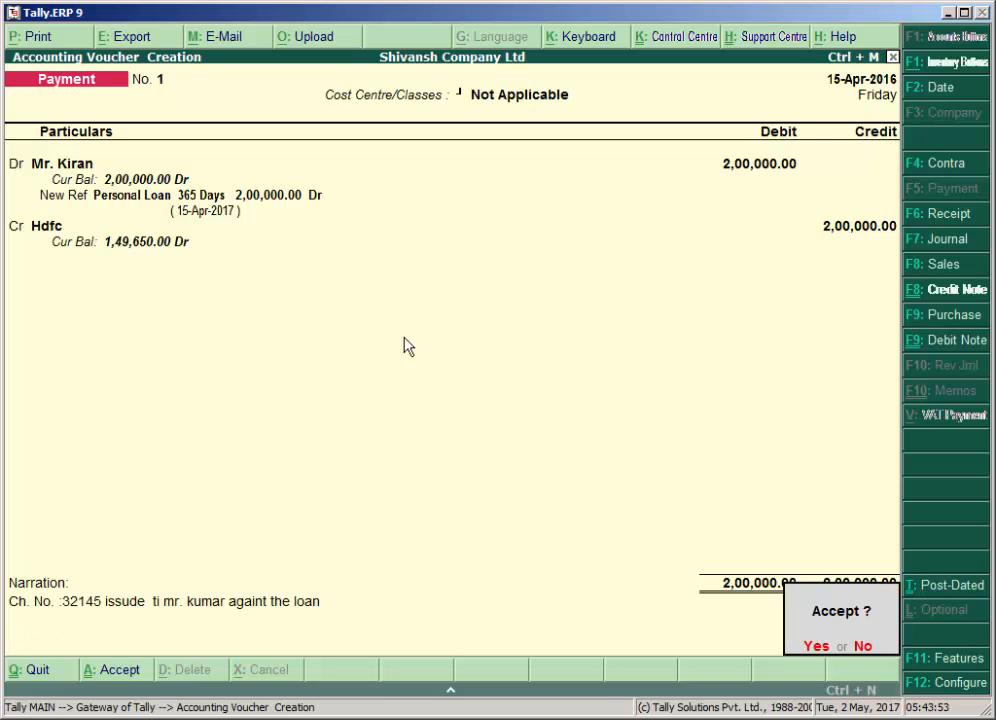
pyautogui.press('Return')
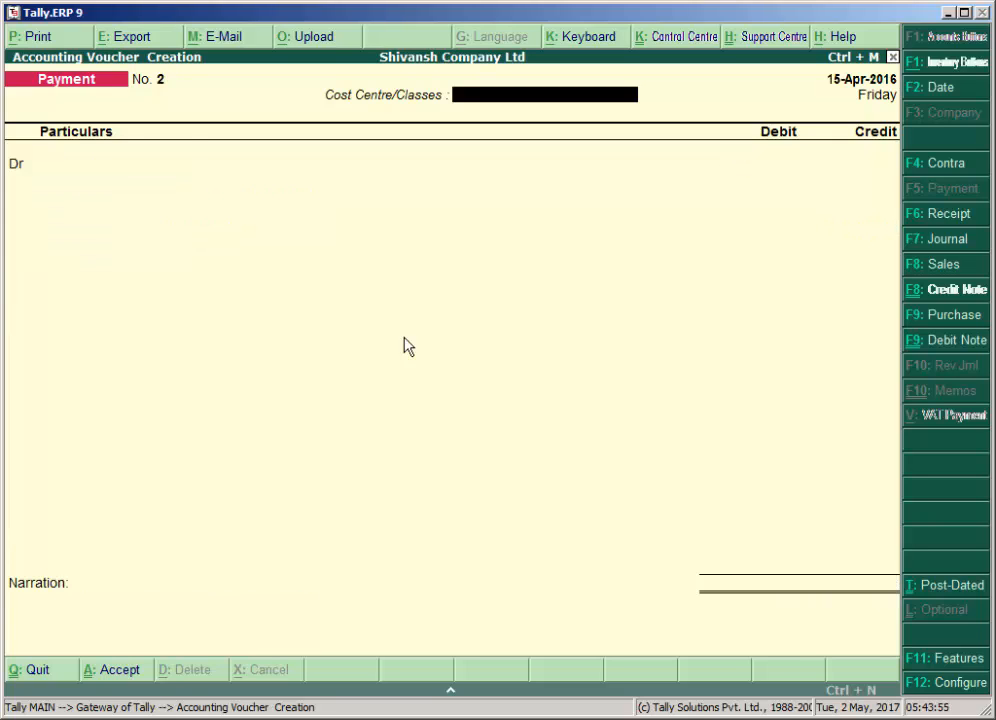
pyautogui.press('Escape')
pyautogui.press('Return')
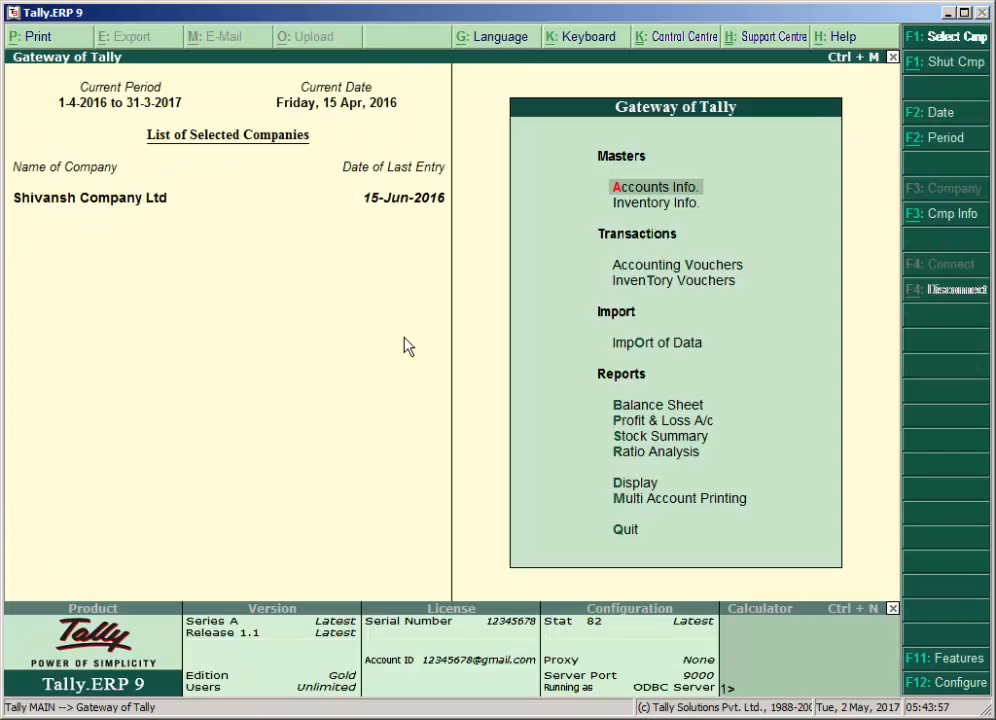
# Check the Loans & Advances (Asset) entry under Current Assets in the detailed Balance Sheet.
pyautogui.press('Down')
pyautogui.press('Down')
pyautogui.press('Down')
pyautogui.press('Down')
pyautogui.press('Down')
pyautogui.press('Return')
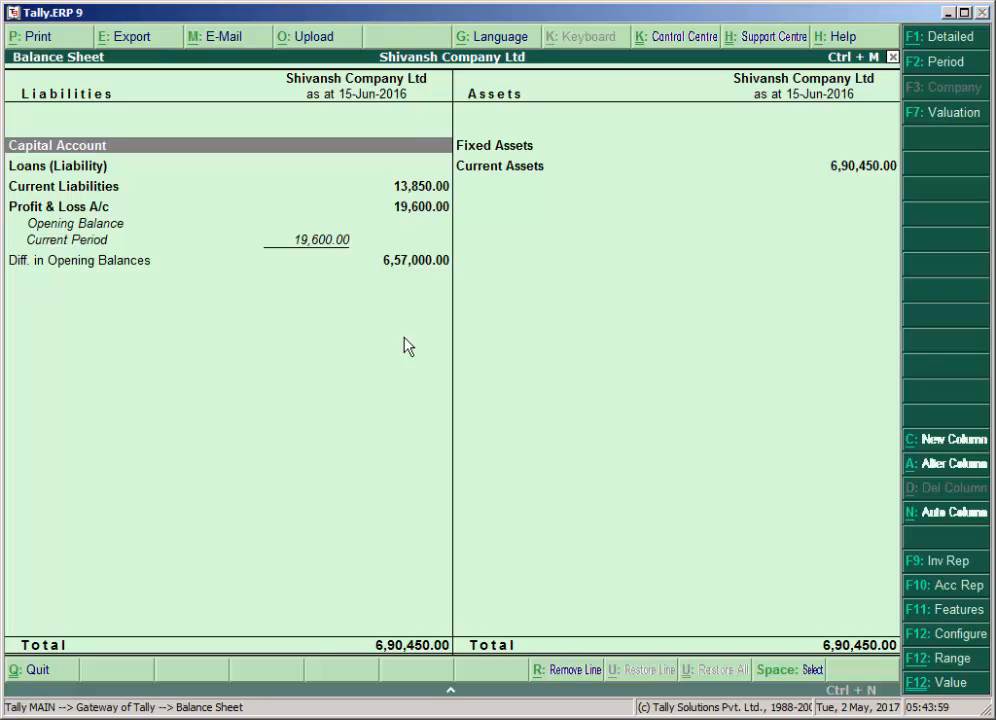
pyautogui.hotkey('alt', 'F1')
pyautogui.press('Right')
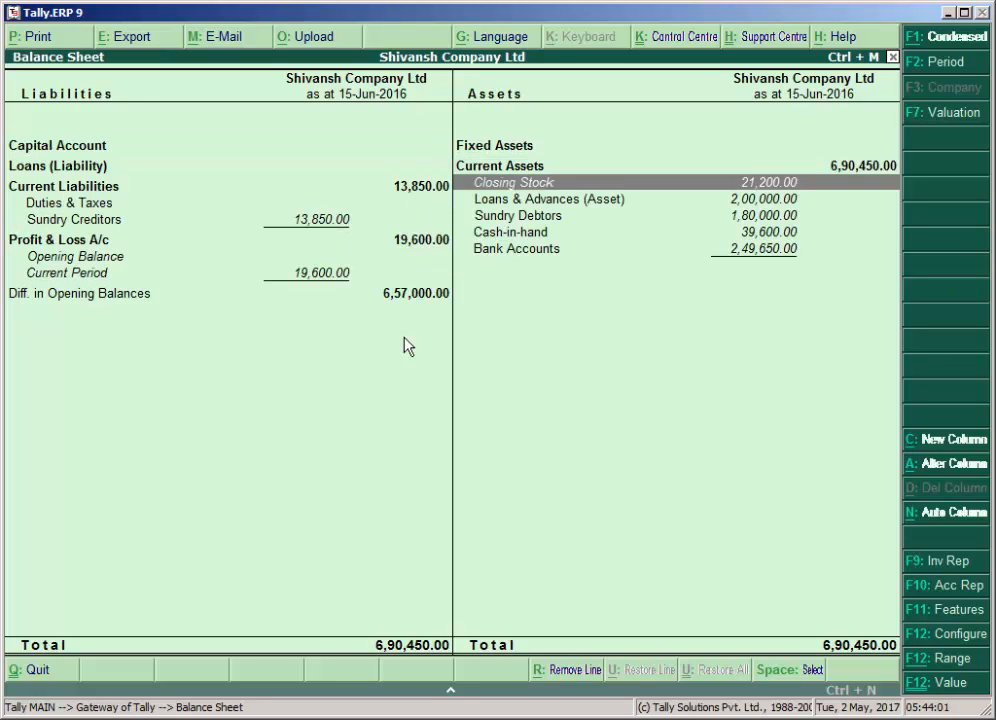
pyautogui.press('Down')
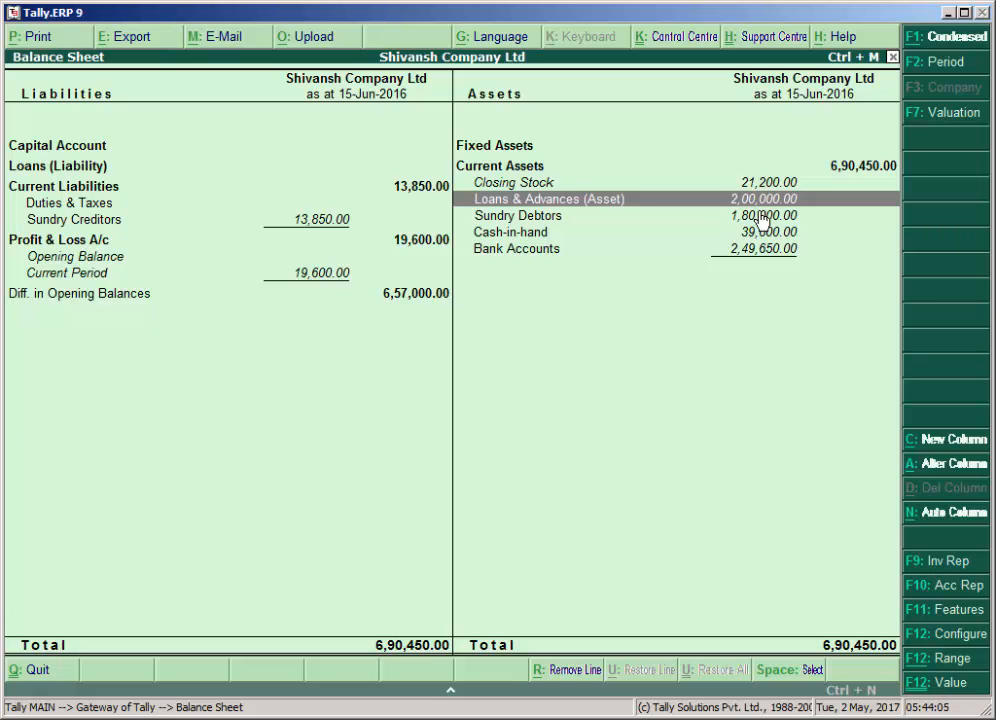
pyautogui.press('Escape')
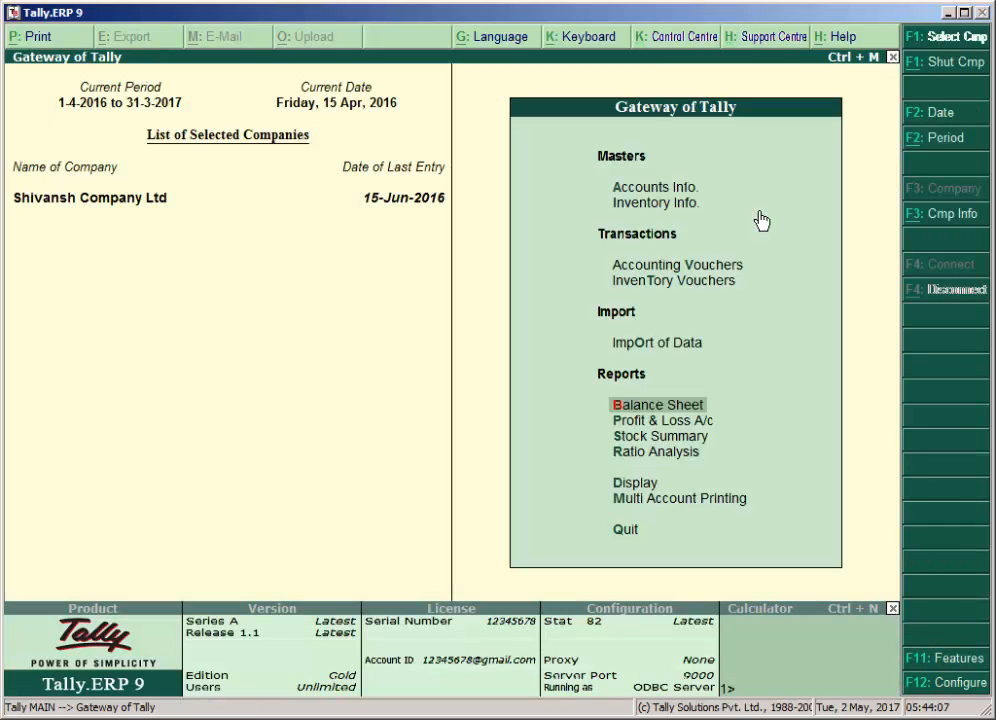
pyautogui.press('Up')
pyautogui.press('Up')
pyautogui.press('Return')
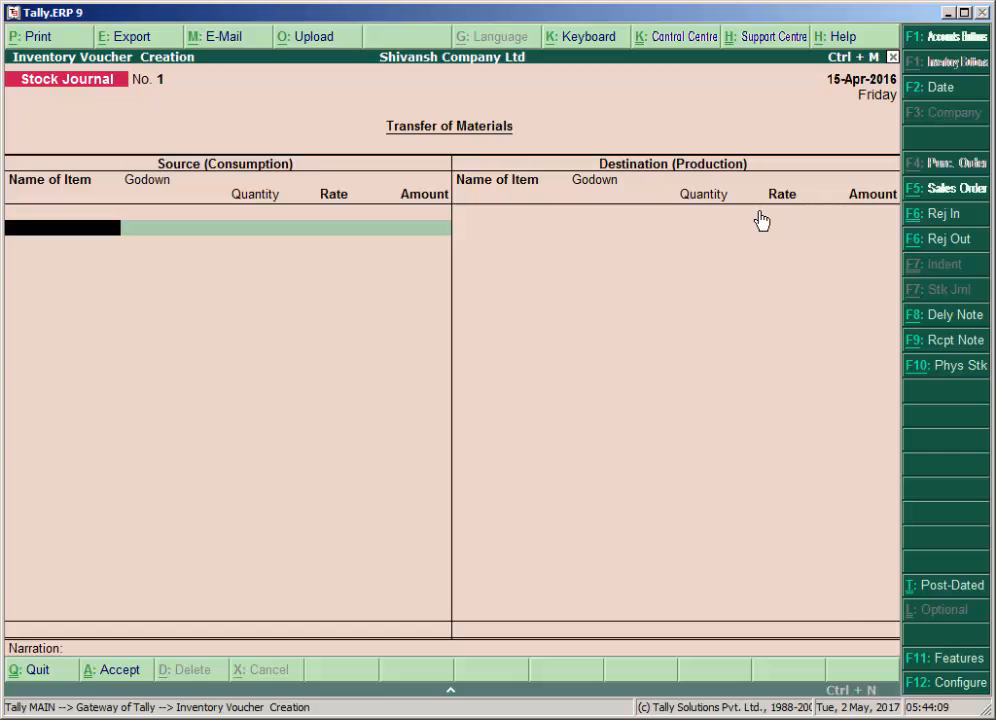
pyautogui.press('Escape')
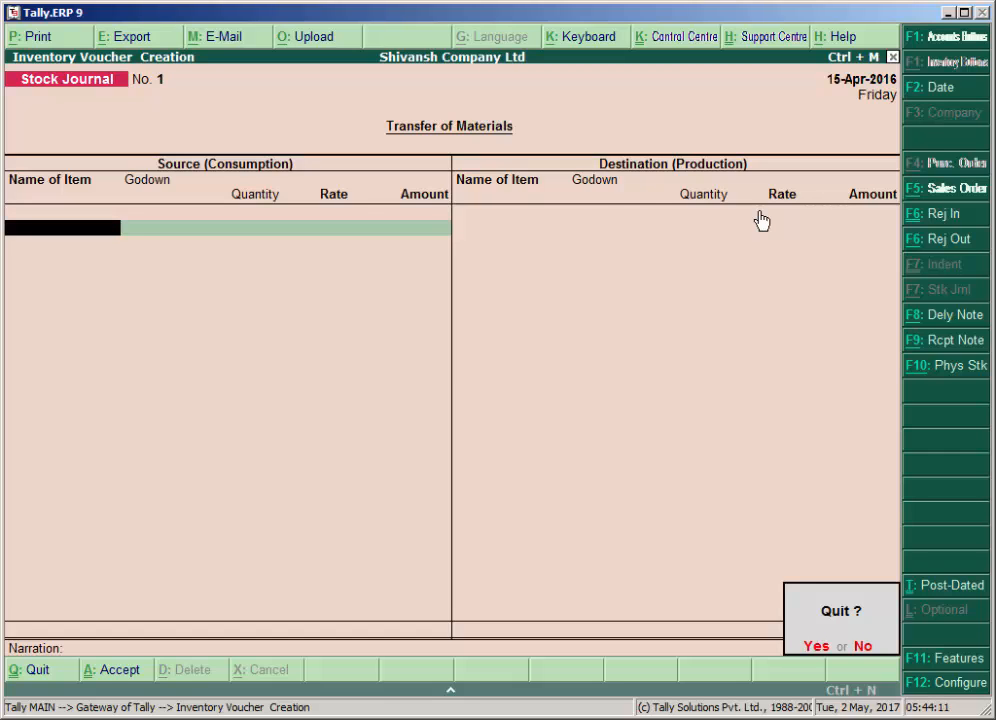
pyautogui.press('y')
# Open accounting voucher entry for the company.
pyautogui.press('Up')
pyautogui.press('Return')
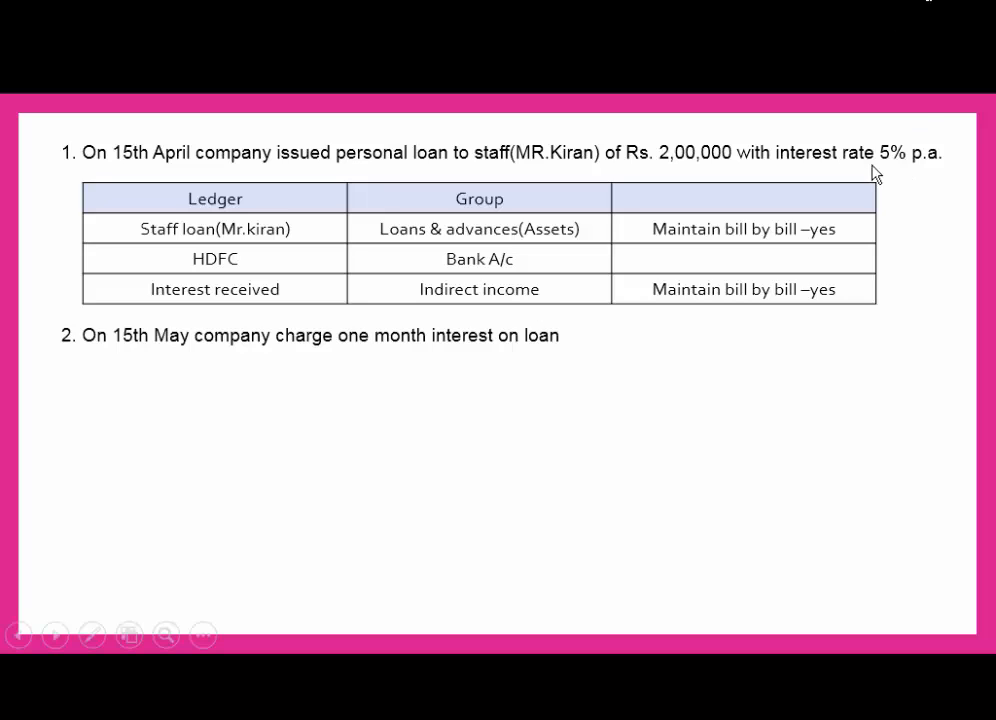
pyautogui.click(826, 208)
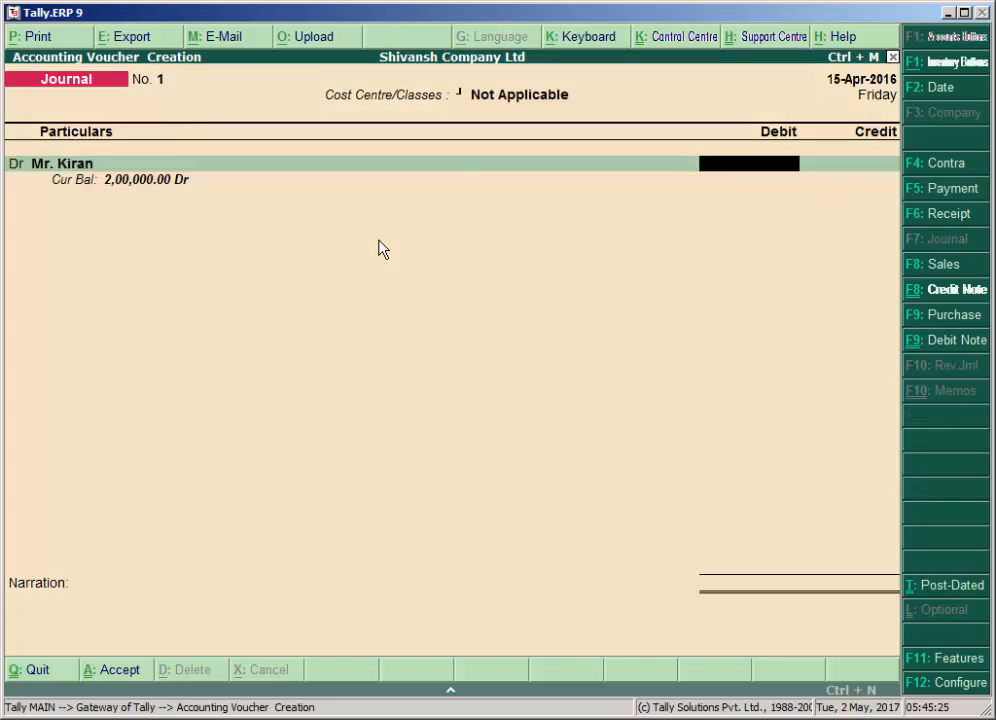
# Set Activate Interest Calculation and its advanced parameters option to Yes in the company's accounting features.
pyautogui.press('F11')
pyautogui.press('Return')
pyautogui.press('Return')
pyautogui.press('Return')
pyautogui.press('Return')
pyautogui.press('Return')
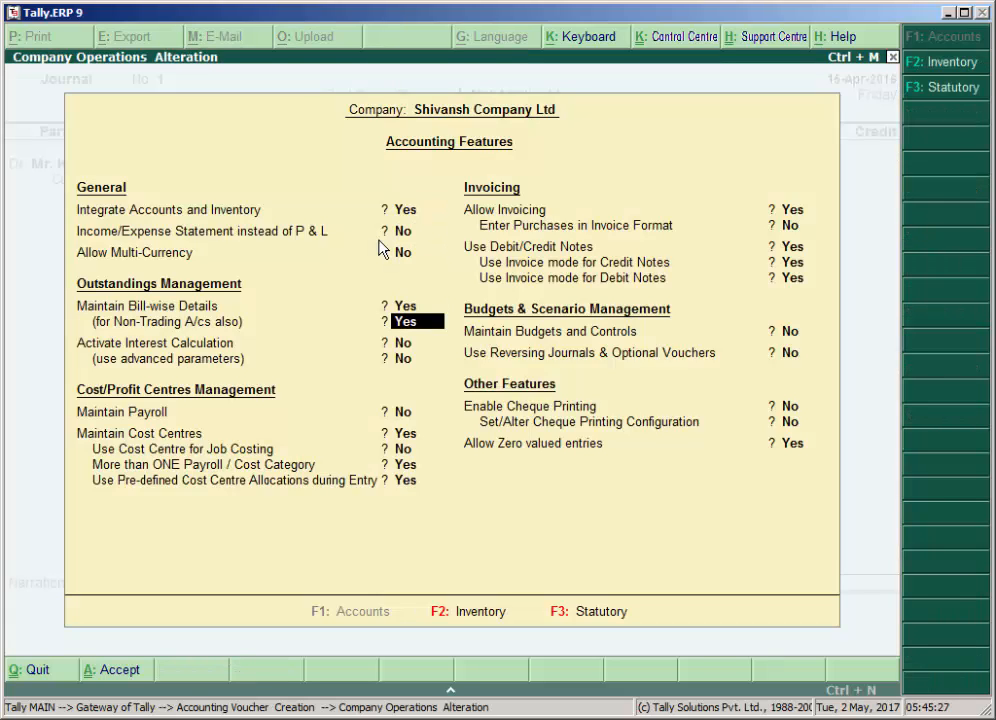
pyautogui.write('y')
pyautogui.press('Return')
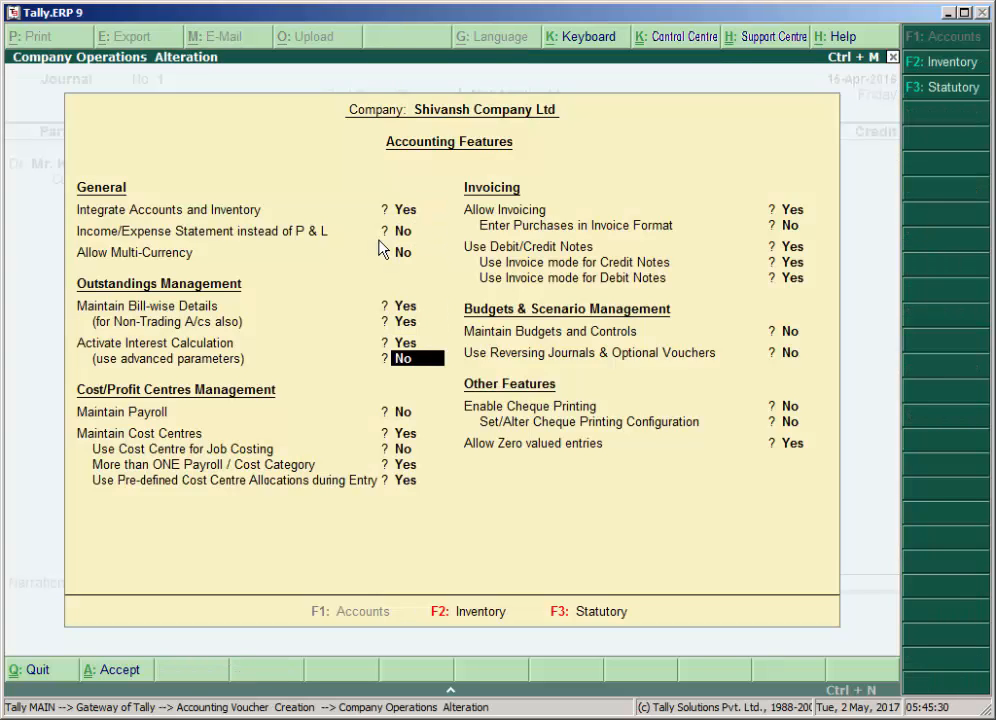
pyautogui.write('y')
pyautogui.press('Return')
pyautogui.press('Return')
pyautogui.press('Return')
pyautogui.press('Return')
pyautogui.press('Return')
pyautogui.press('Return')
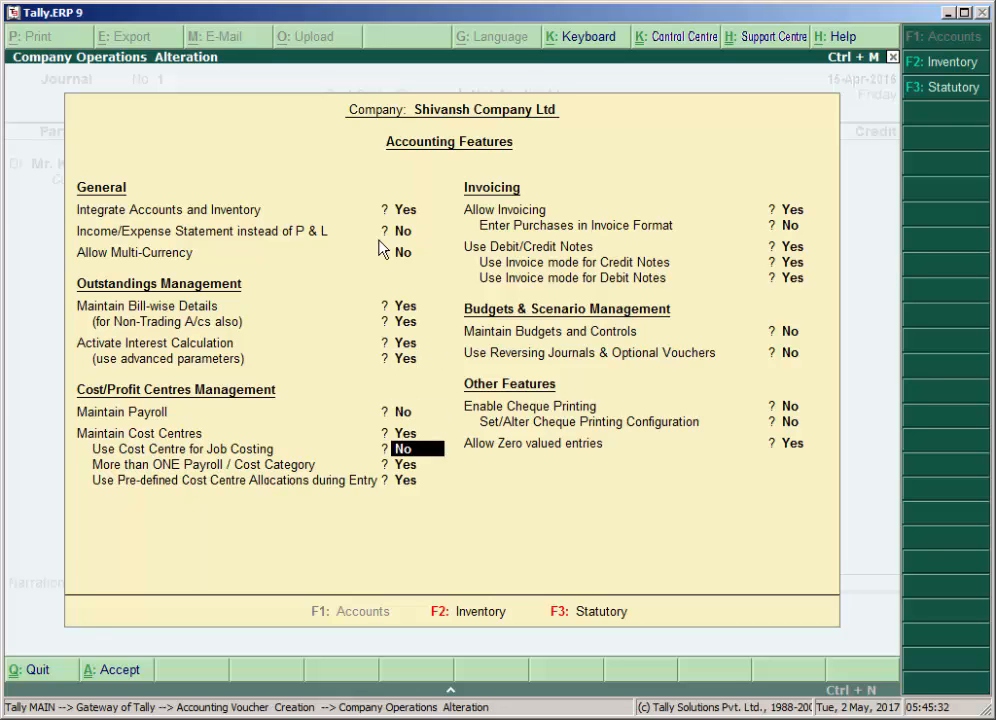
# Go through the payroll, cost centre and remaining feature settings without altering them, and accept the accounting features.
pyautogui.press('Return')
pyautogui.press('Return')
pyautogui.press('Return')
pyautogui.press('Return')
pyautogui.press('Return')
pyautogui.press('Return')
pyautogui.press('Return')
pyautogui.press('Return')
pyautogui.press('Return')
pyautogui.press('Return')
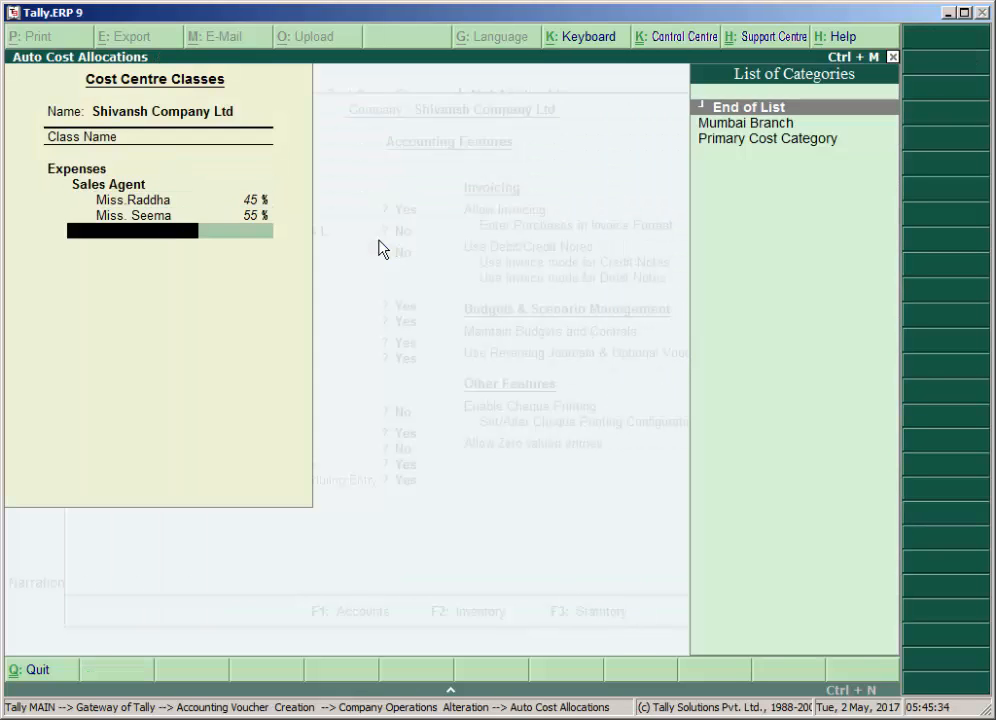
pyautogui.press('Return')
pyautogui.press('Return')
pyautogui.press('Return')
pyautogui.press('Return')
pyautogui.press('Return')
pyautogui.press('Return')
pyautogui.press('Return')
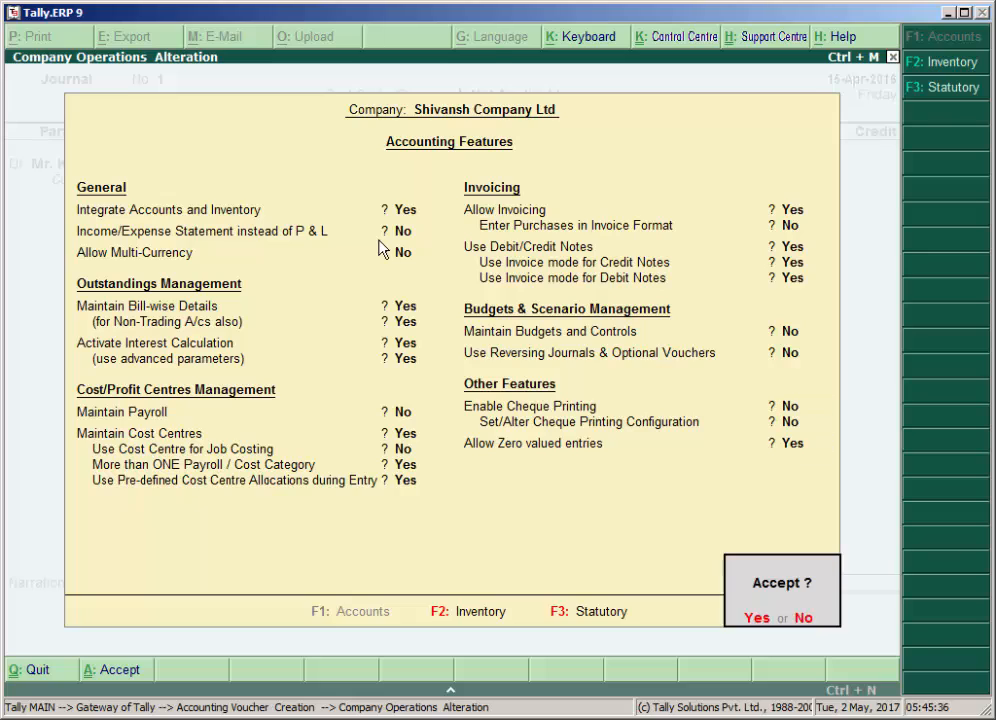
pyautogui.press('Return')
# Reopen the saved payment voucher for alteration and open the debited employee's ledger from it.
pyautogui.press('pageup')
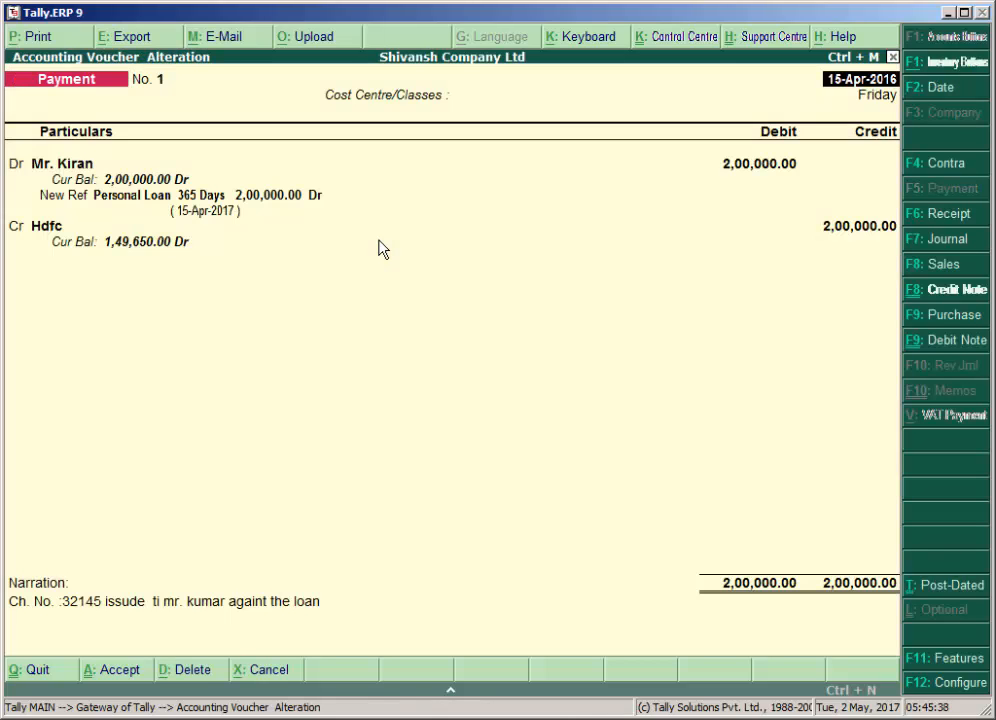
pyautogui.press('Return')
pyautogui.press('Return')
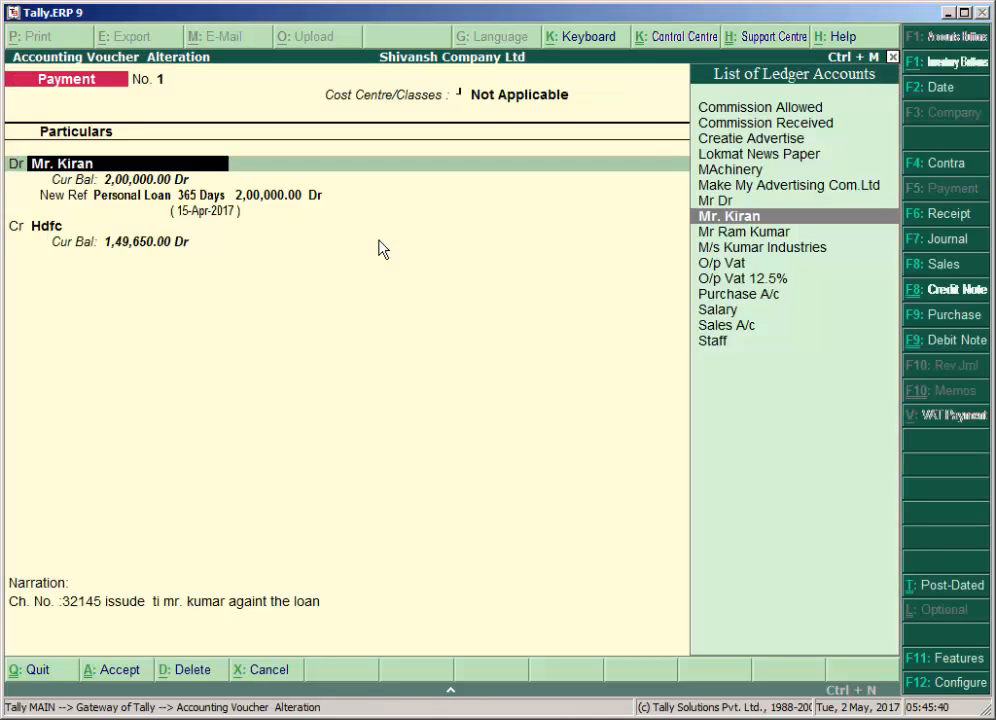
pyautogui.hotkey('ctrl', 'Return')
# Keep the ledger's group, bill-by-bill, inventory and cost centre settings, and set Activate Interest Calculation to Yes.
pyautogui.press('Return')
pyautogui.press('Return')
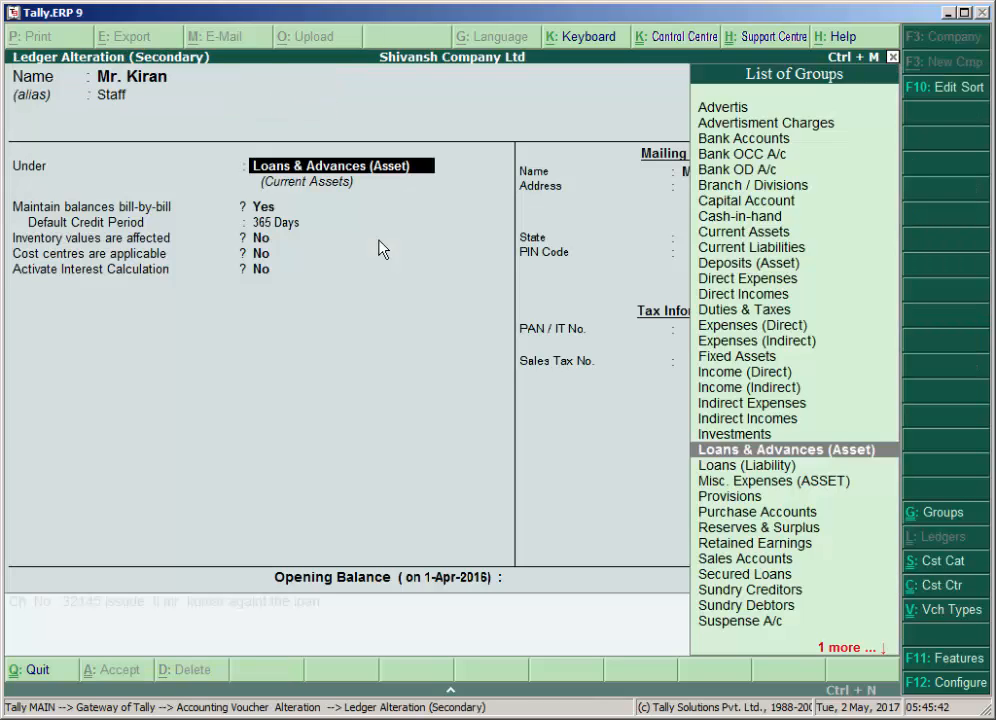
pyautogui.press('Return')
pyautogui.press('Return')
pyautogui.press('Return')
pyautogui.press('Return')
pyautogui.press('Return')
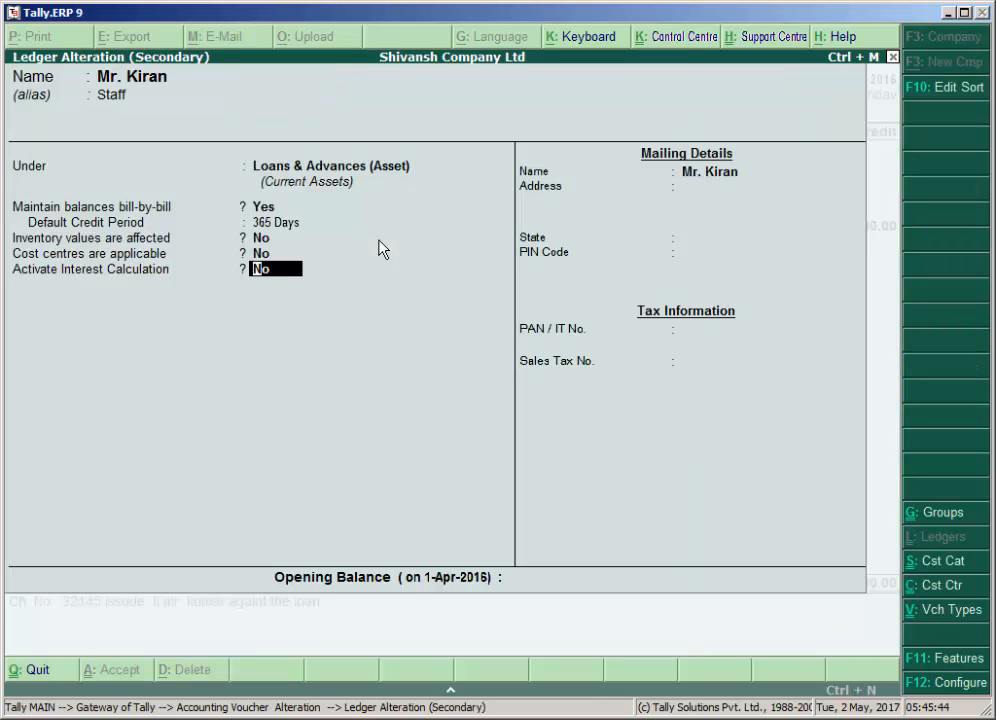
pyautogui.write('y')
# Activate interest calculation on the employee's ledger and set transaction-by-transaction calculation, per-transaction override and advanced parameter override to Yes.
pyautogui.press('Return')
pyautogui.write('y')
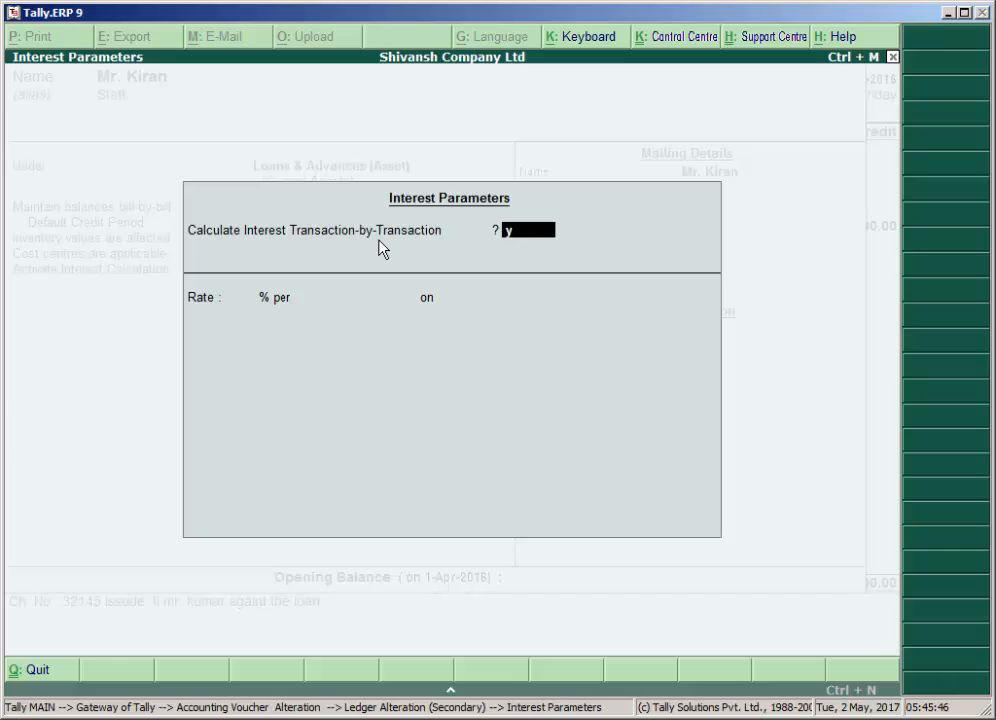
pyautogui.press('Return')
pyautogui.write('y')
pyautogui.press('Return')
pyautogui.write('y')
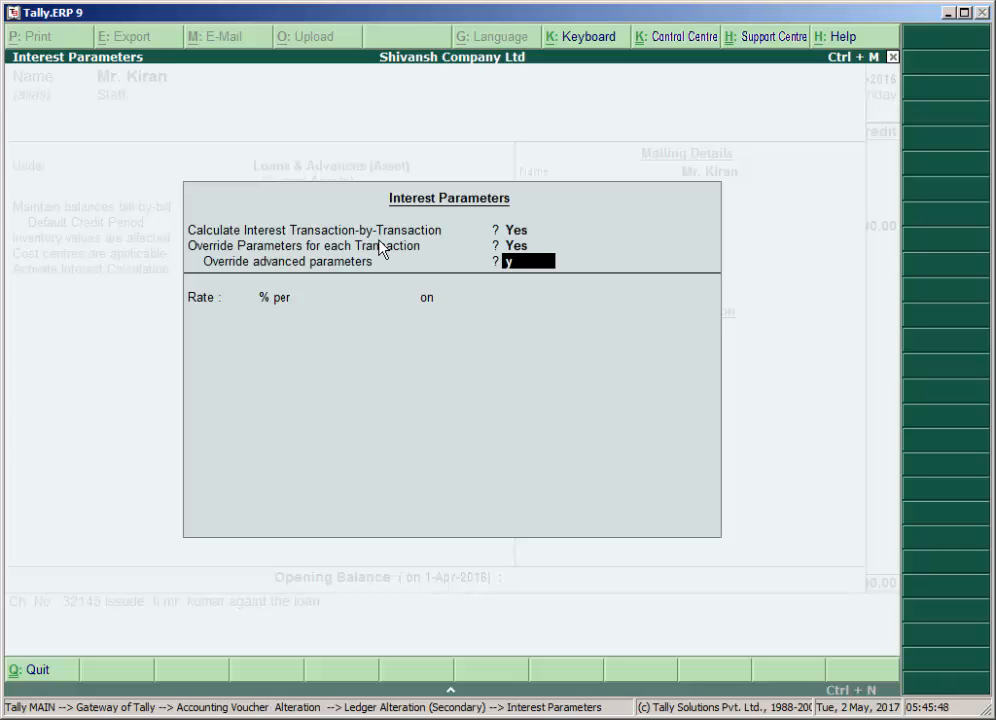
pyautogui.press('Return')
# Set the ledger's interest to 5% per 365-Day Year on All Balances, applicable Always, from the effective date of transaction, without rounding.
pyautogui.write('5')
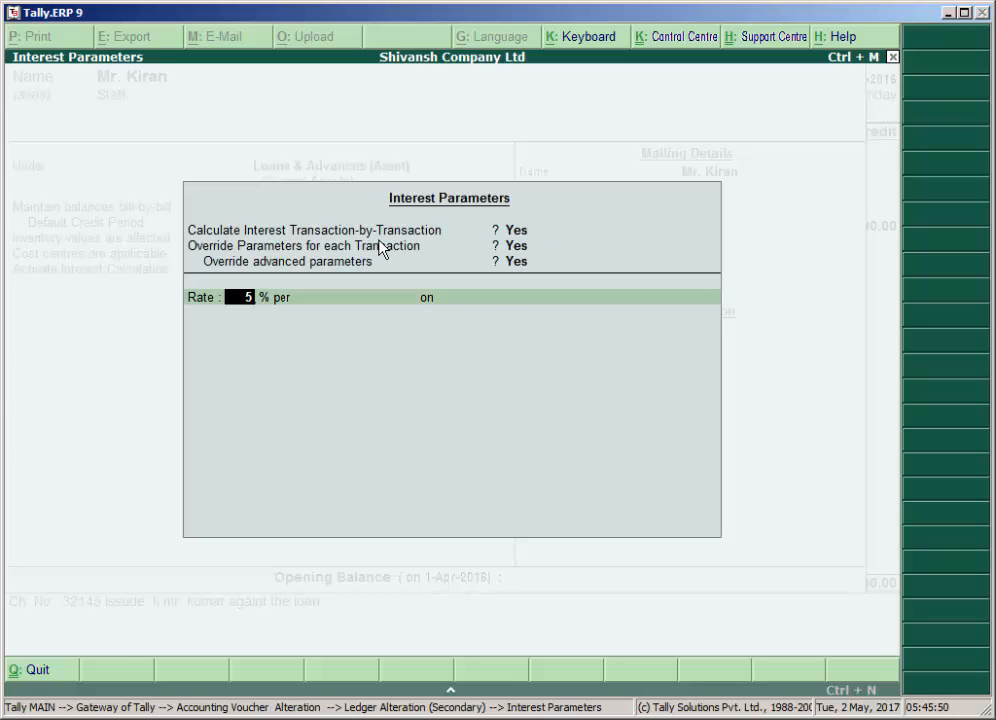
pyautogui.press('Return')
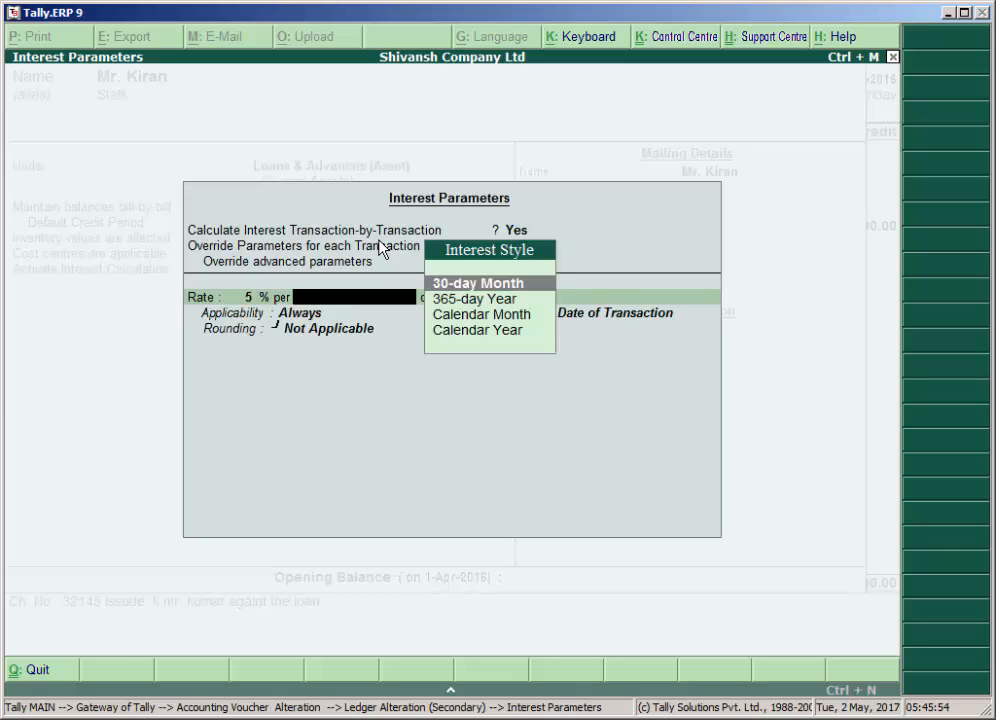
pyautogui.press('Down')
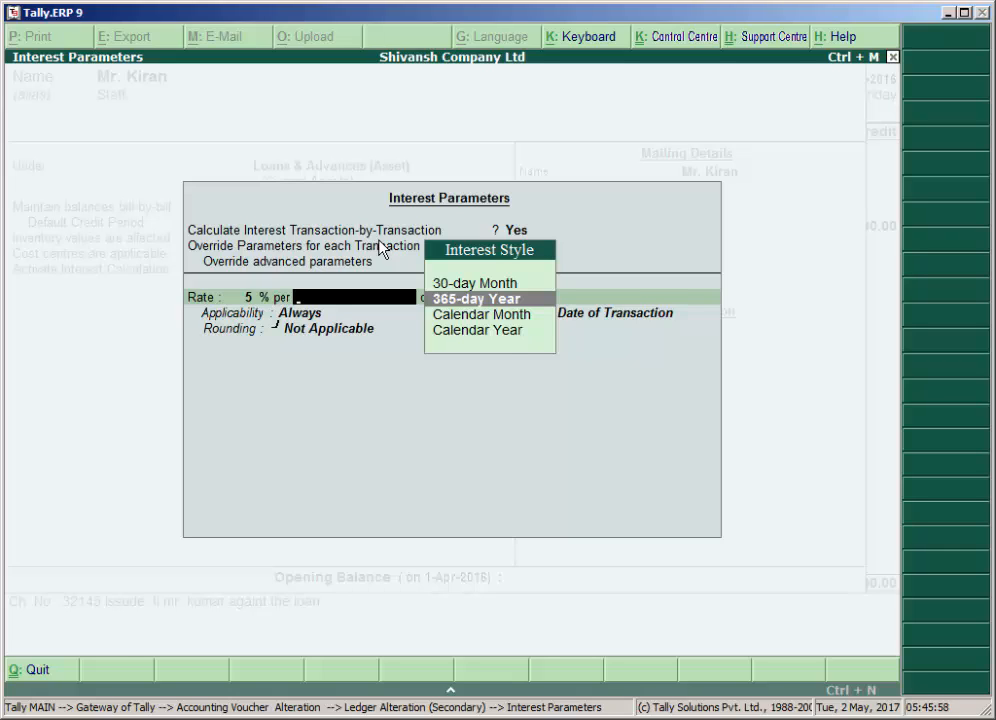
pyautogui.press('Return')
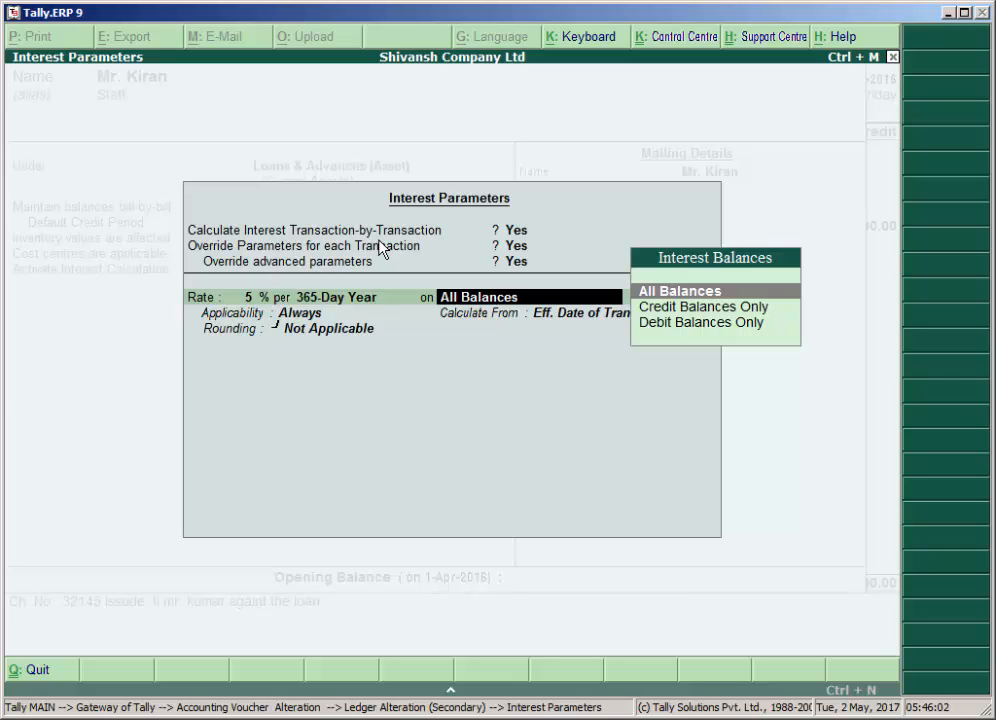
pyautogui.press('Return')
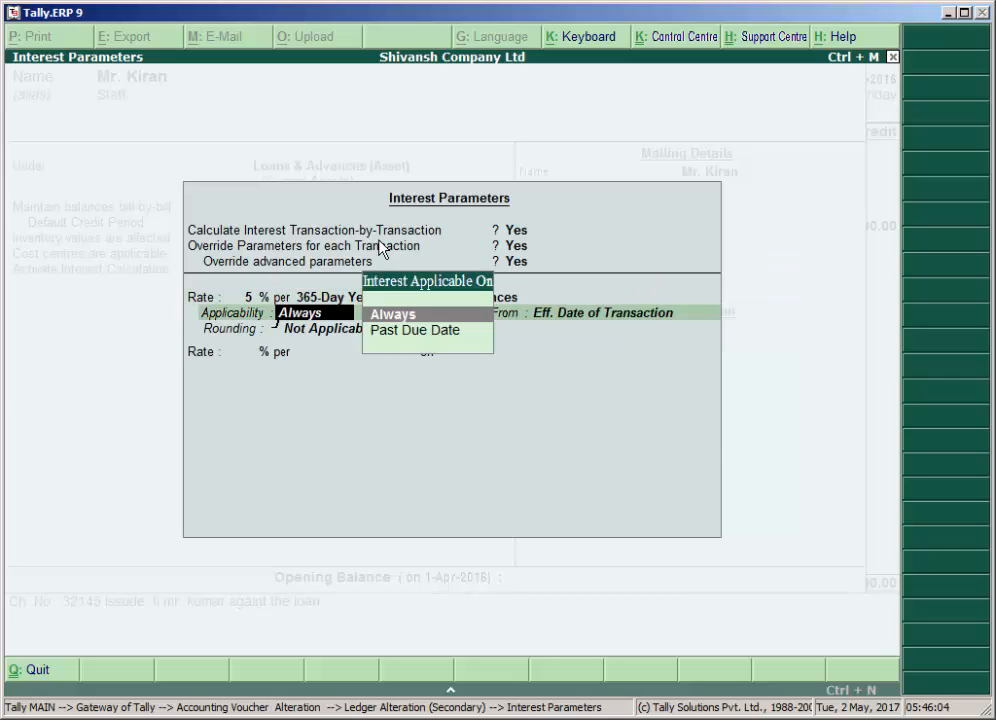
pyautogui.press('Return')
pyautogui.press('Return')
pyautogui.press('Return')
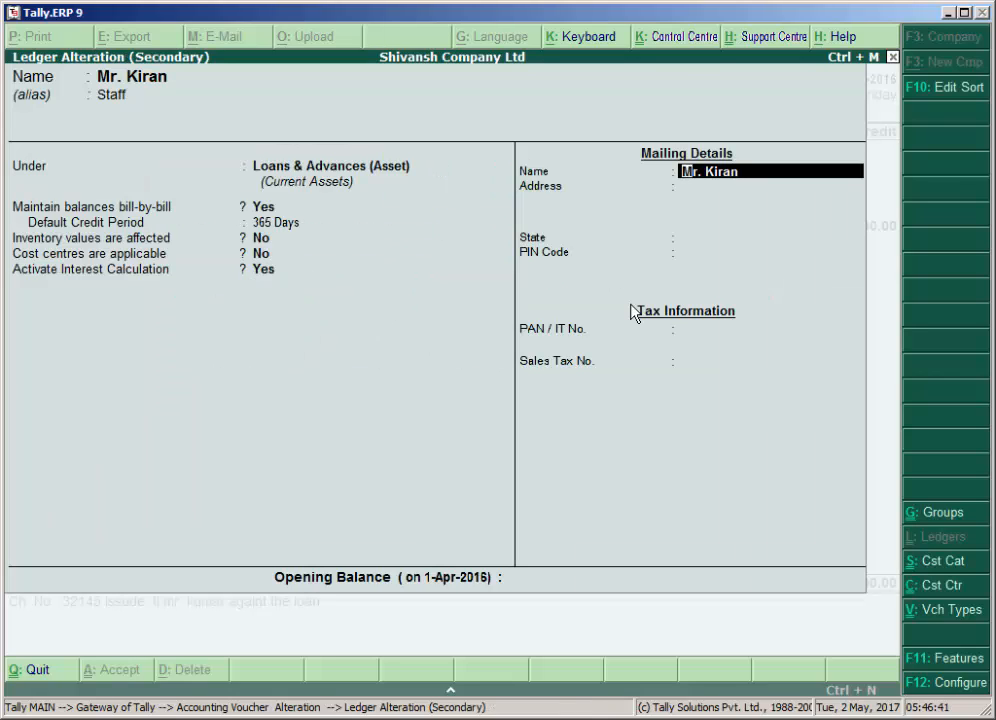
# Keep the mailing name, set State to Not Applicable, leave the tax details and opening balance blank, and accept the ledger.
pyautogui.press('Return')
pyautogui.press('Return')
pyautogui.press('Return')
pyautogui.press('Return')
pyautogui.press('Return')
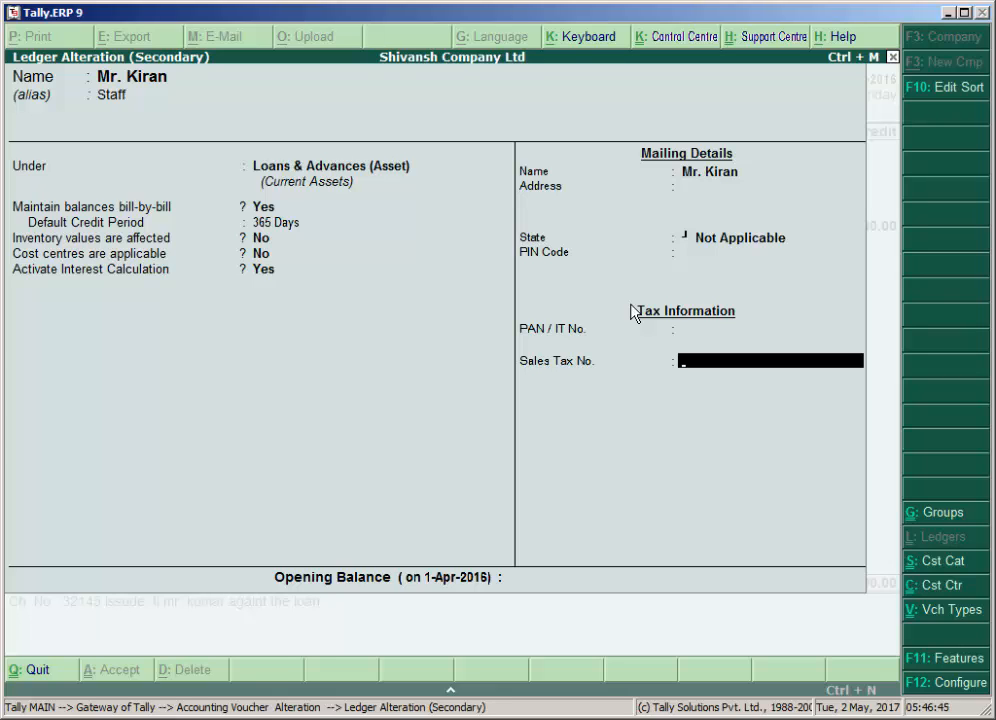
pyautogui.press('Return')
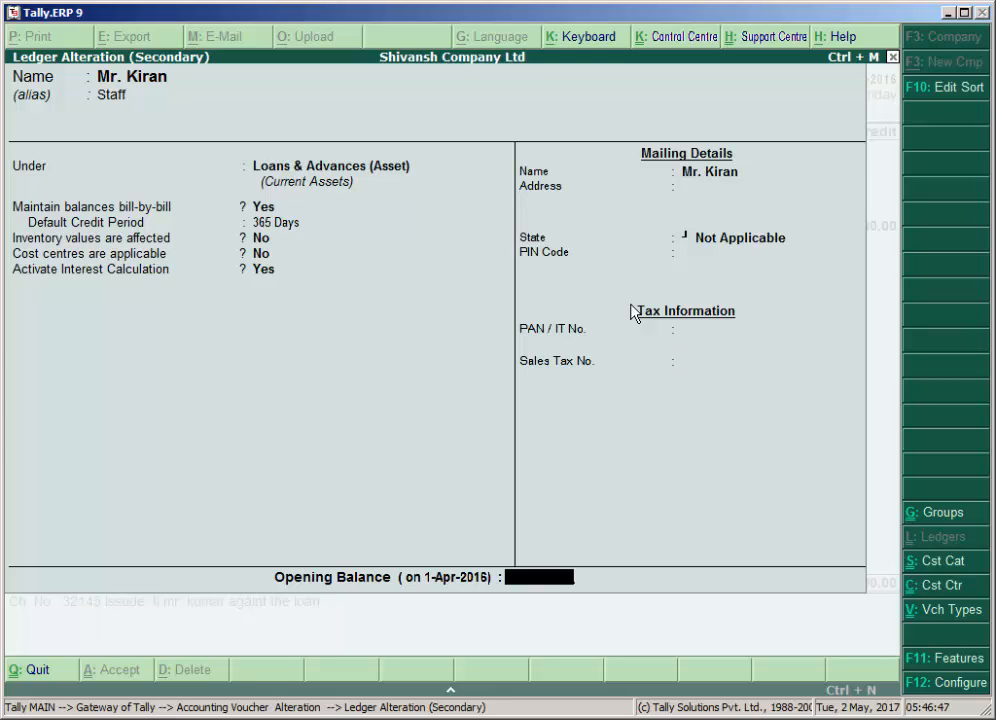
pyautogui.press('Return')
pyautogui.press('Return')
pyautogui.press('Return')
pyautogui.press('Return')
pyautogui.press('Return')
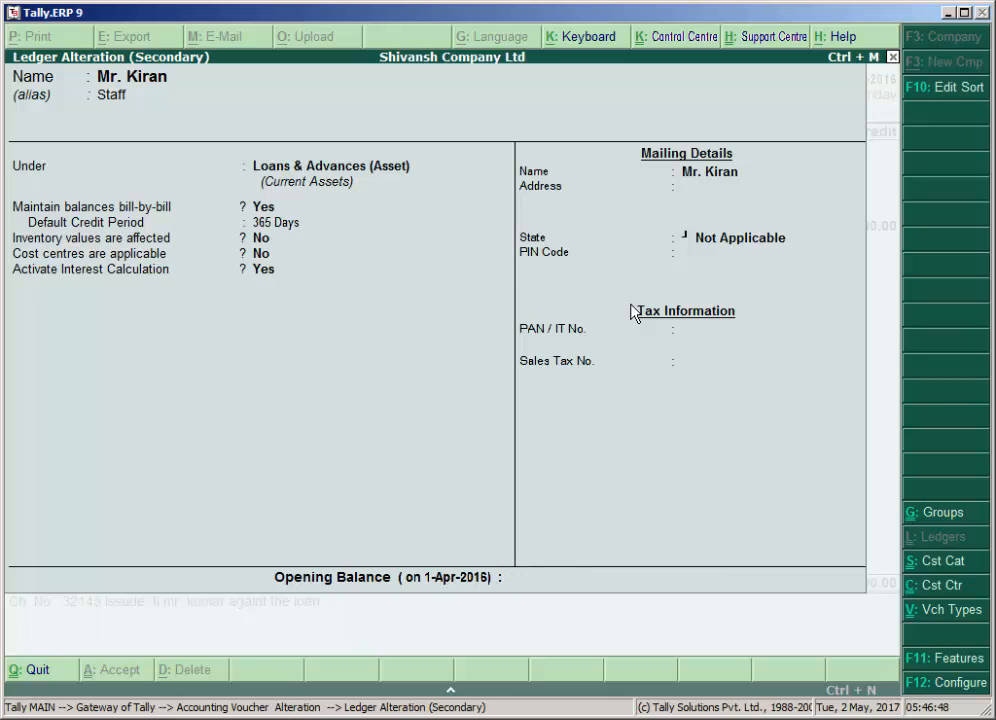
pyautogui.press('Return')
pyautogui.press('Return')
pyautogui.press('Return')
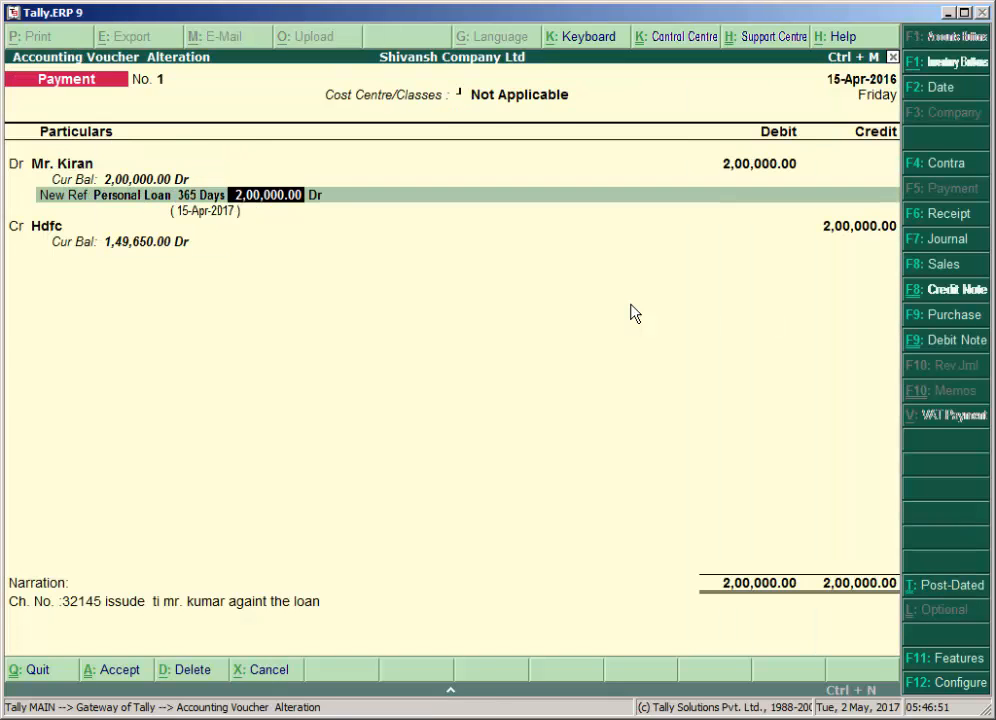
# Keep the Personal Loan bill's 5% interest parameters in the payment voucher and set their end date to 31/3/17.
pyautogui.press('Return')
pyautogui.press('Return')
pyautogui.press('Return')
pyautogui.press('Return')
pyautogui.press('Return')
pyautogui.press('Return')
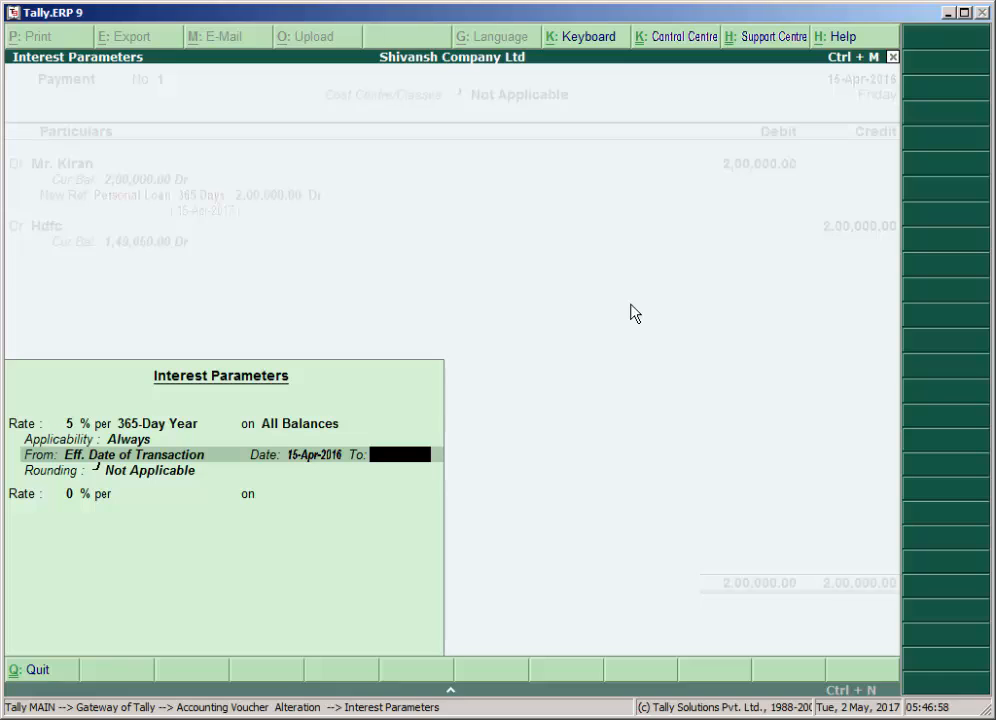
pyautogui.write('31/3/17')
pyautogui.press('Return')
# Finish the bill's interest parameters, accept the altered payment voucher with its existing narration, and return to the Gateway of Tally.
pyautogui.press('Return')
pyautogui.press('Return')
pyautogui.press('Return')
pyautogui.press('Return')
pyautogui.press('Return')
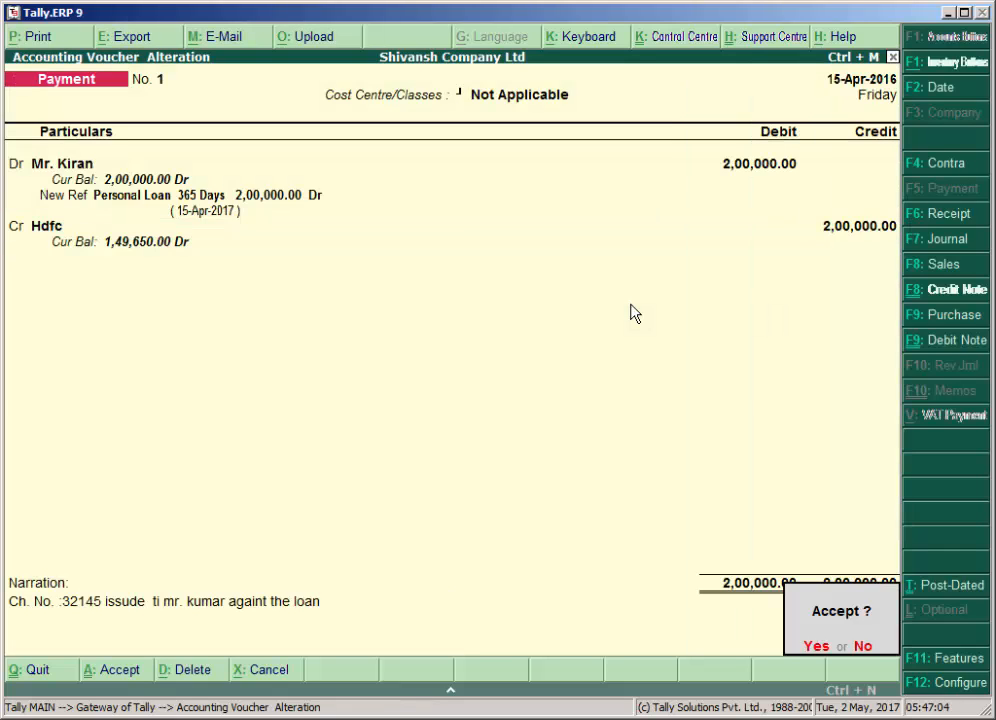
pyautogui.press('Return')
pyautogui.press('Escape')
pyautogui.press('Return')
pyautogui.press('Escape')
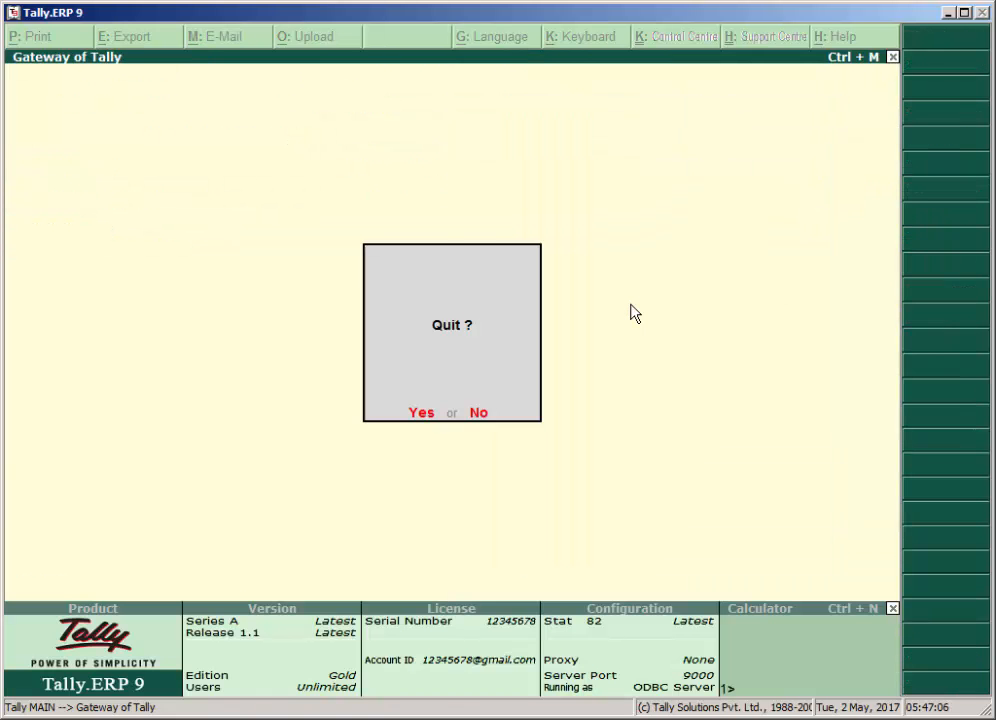
pyautogui.press('Escape')
# Open the Interest Receivable report from the interest calculations in the statements of accounts.
pyautogui.press('Up')
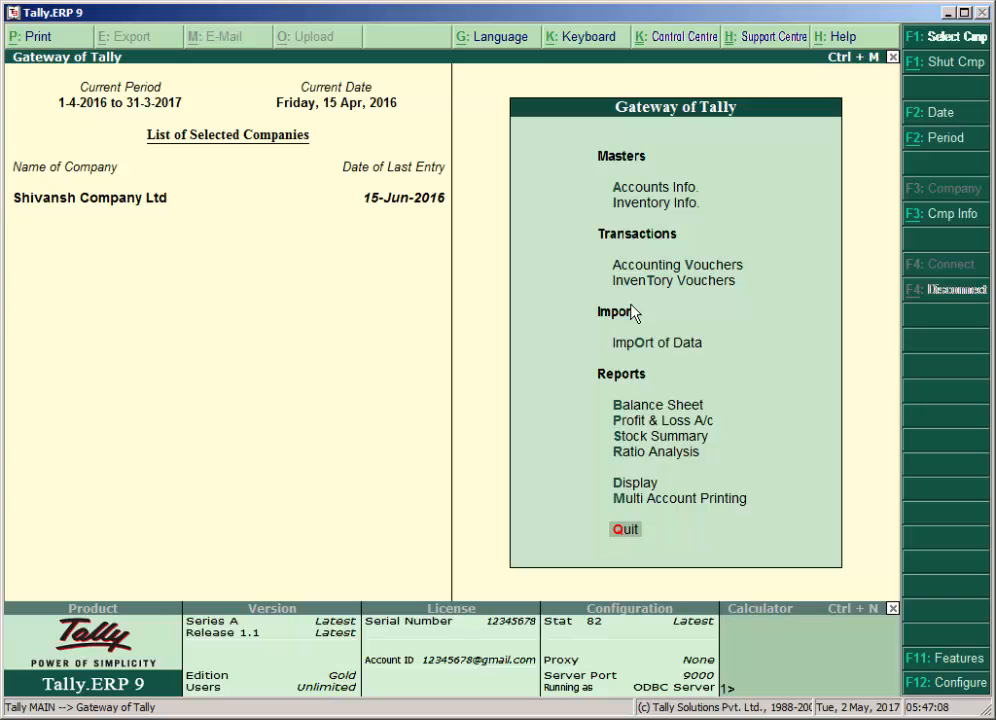
pyautogui.press('Up')
pyautogui.press('Up')
pyautogui.press('Return')
pyautogui.press('Down')
pyautogui.press('Down')
pyautogui.press('Down')
pyautogui.press('Return')
pyautogui.press('Down')
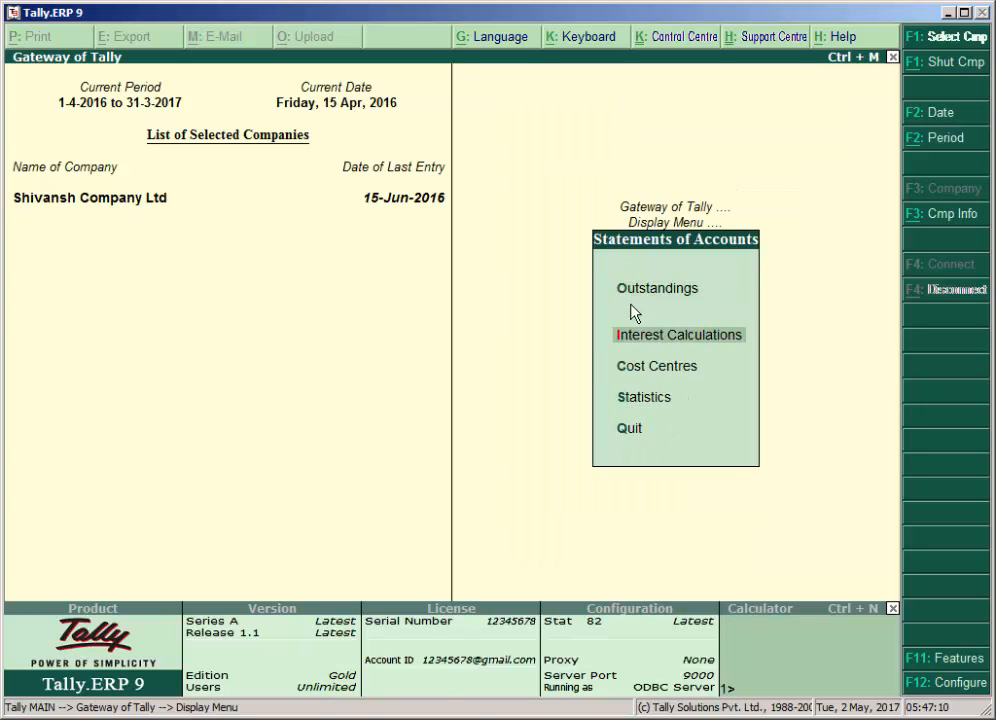
pyautogui.press('Return')
pyautogui.press('Return')
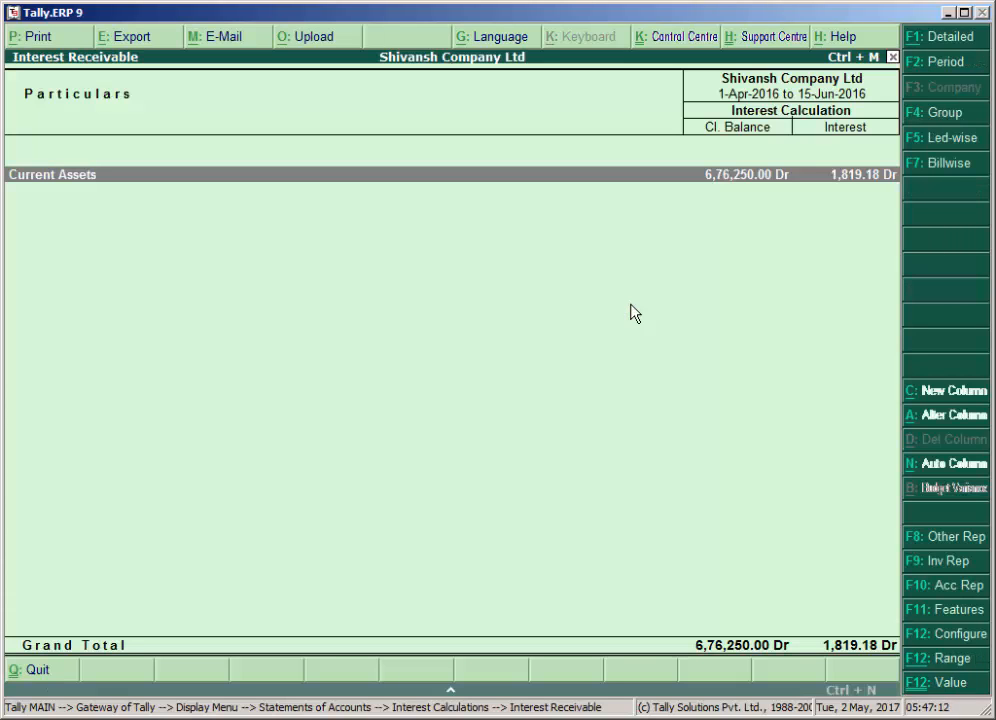
# Set the Interest Receivable report's period from 15-4-2016 to 15-5-2016.
pyautogui.press('F2')
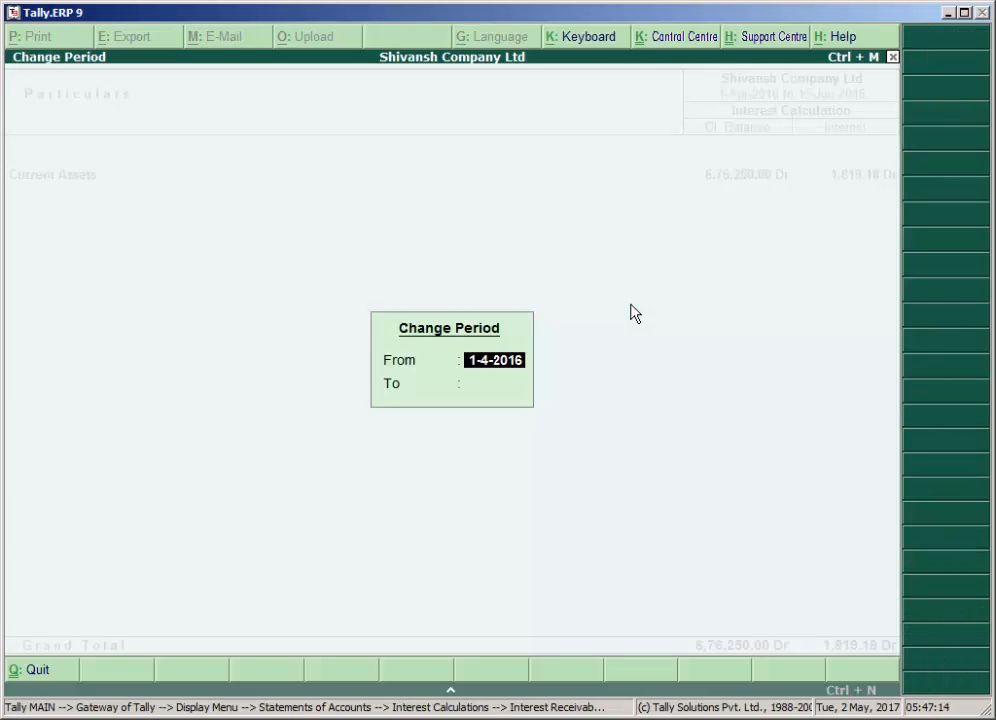
pyautogui.write('15/4')
pyautogui.press('Return')
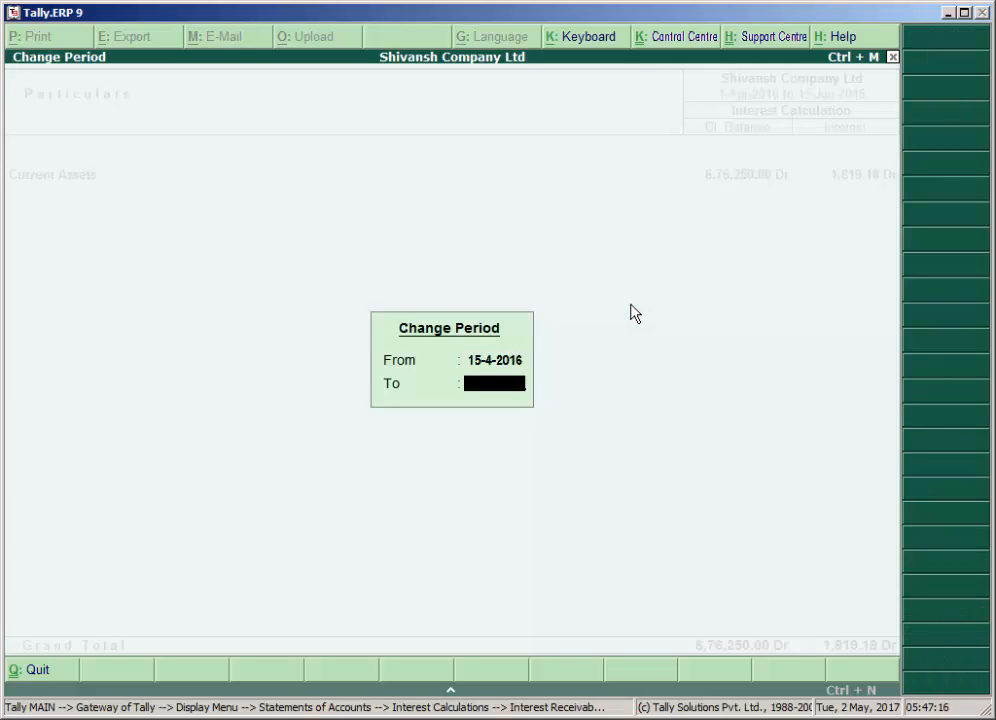
pyautogui.write('15/5')
pyautogui.press('Return')
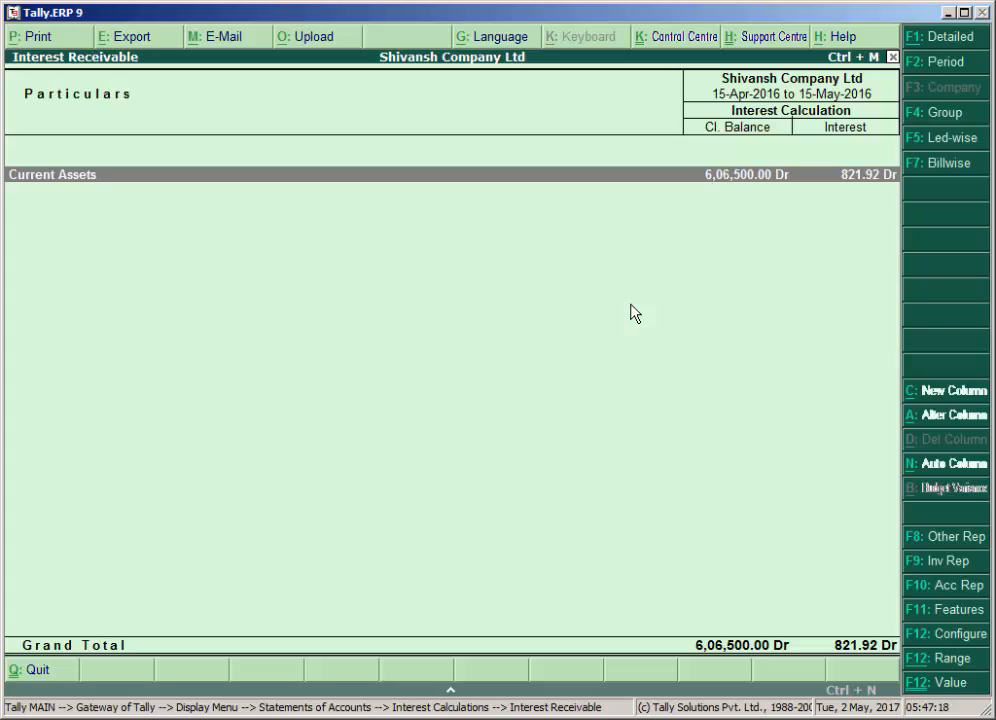
# Examine the Personal Loan interest in the employee's ledger through Current Assets and Loans & Advances (Asset), and return to the Gateway of Tally.
pyautogui.press('Return')
pyautogui.press('Return')
pyautogui.press('Return')
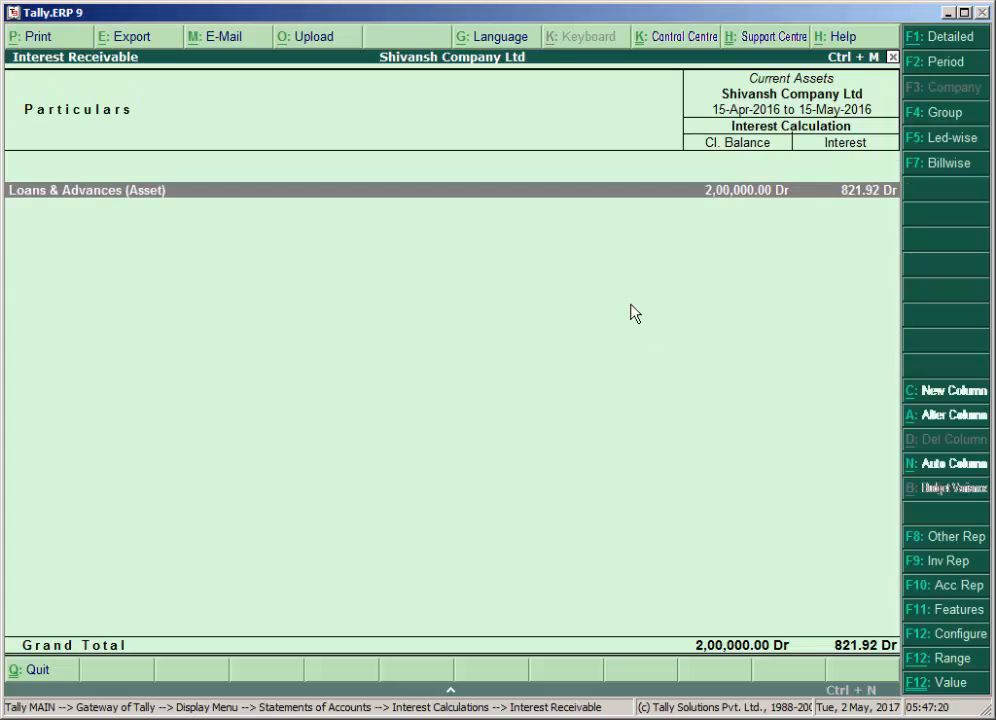
pyautogui.hotkey('shift', 'Return')
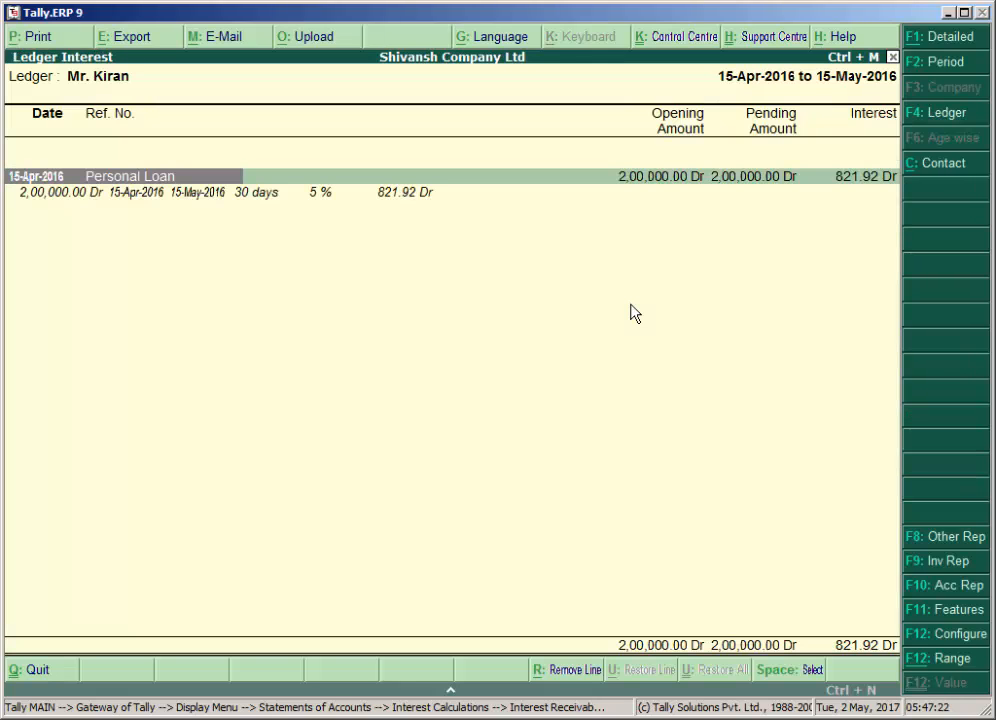
pyautogui.press('Down')
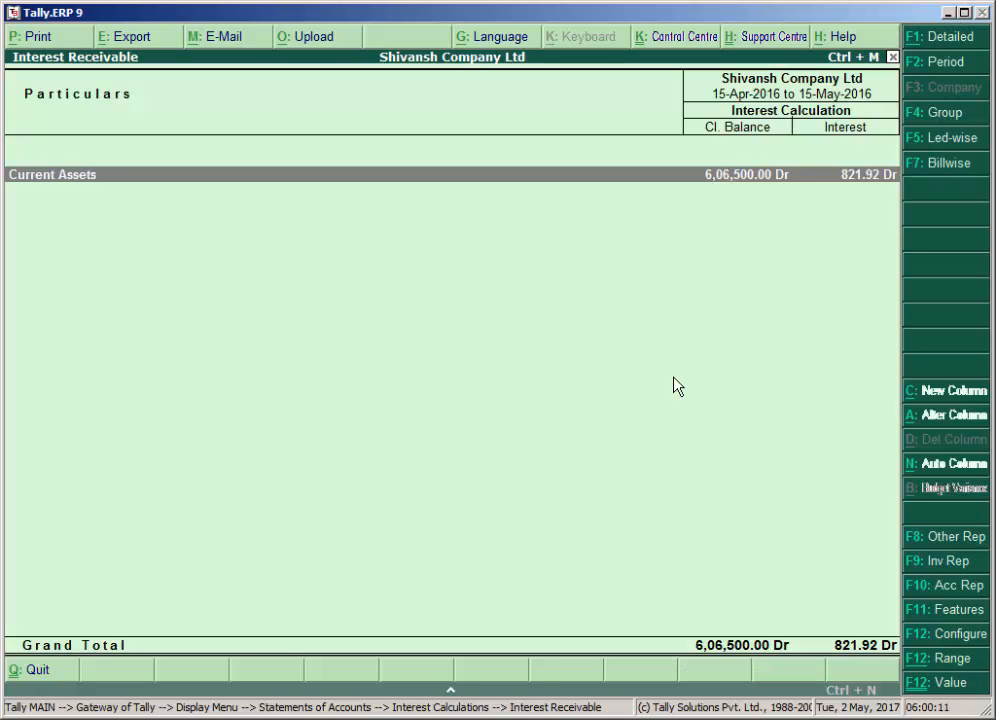
pyautogui.press('Escape')
pyautogui.press('Escape')
pyautogui.press('Escape')
pyautogui.press('Escape')
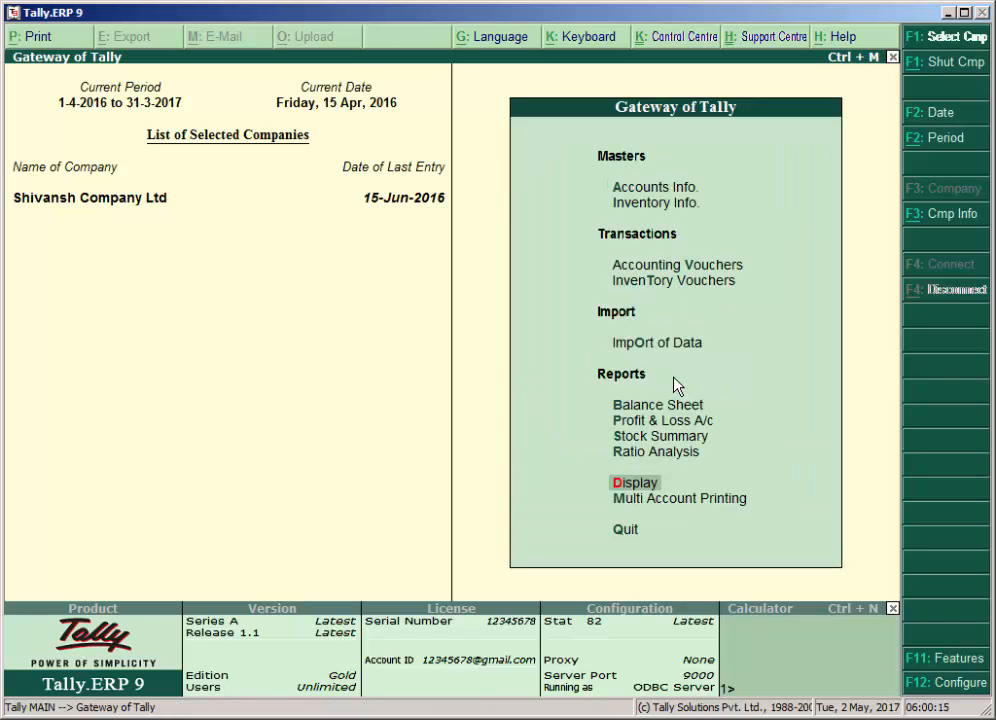
pyautogui.press('Down')
pyautogui.press('Down')
pyautogui.press('Down')
pyautogui.press('Down')
pyautogui.press('Up')
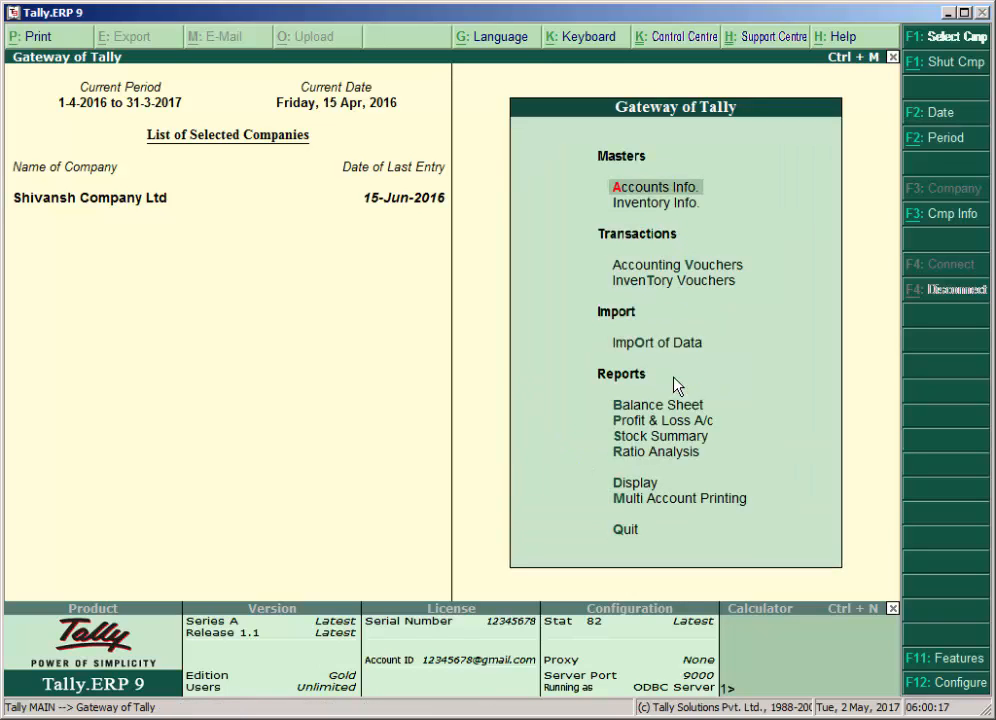
pyautogui.press('Return')
pyautogui.press('Down')
pyautogui.press('Down')
pyautogui.press('Down')
pyautogui.press('Down')
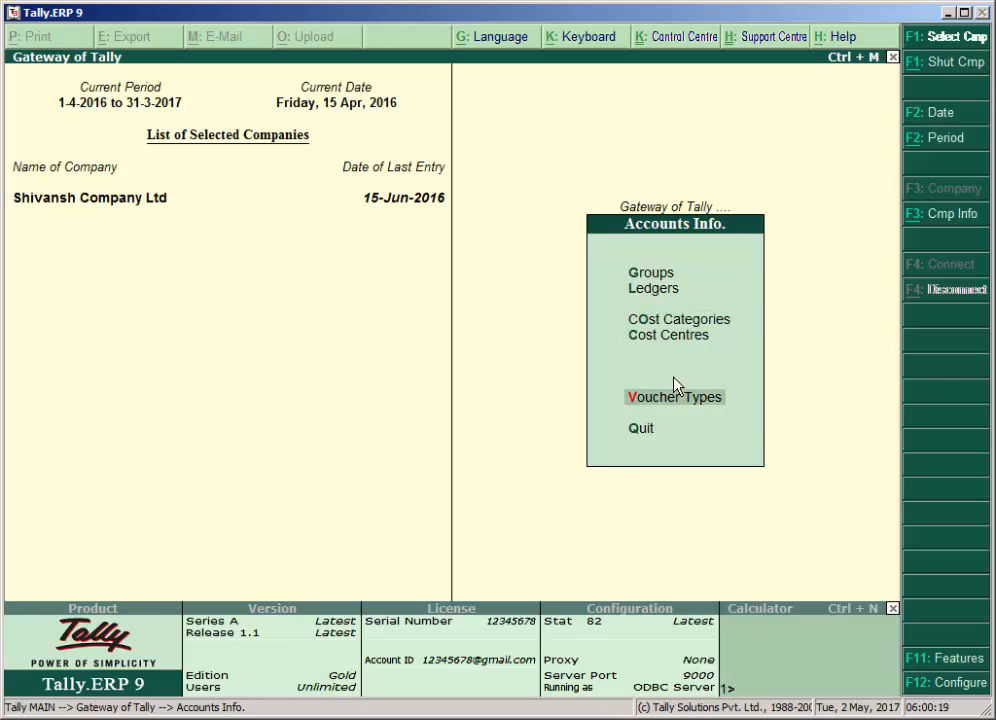
pyautogui.press('Return')
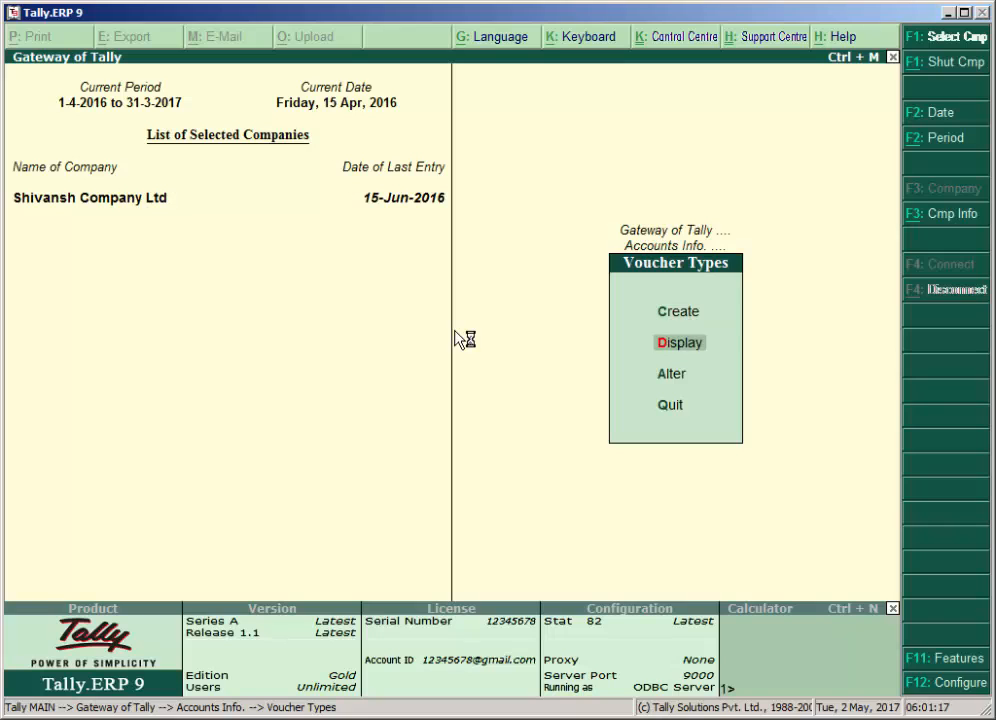
pyautogui.press('Down')
pyautogui.press('Return')
pyautogui.press('Escape')
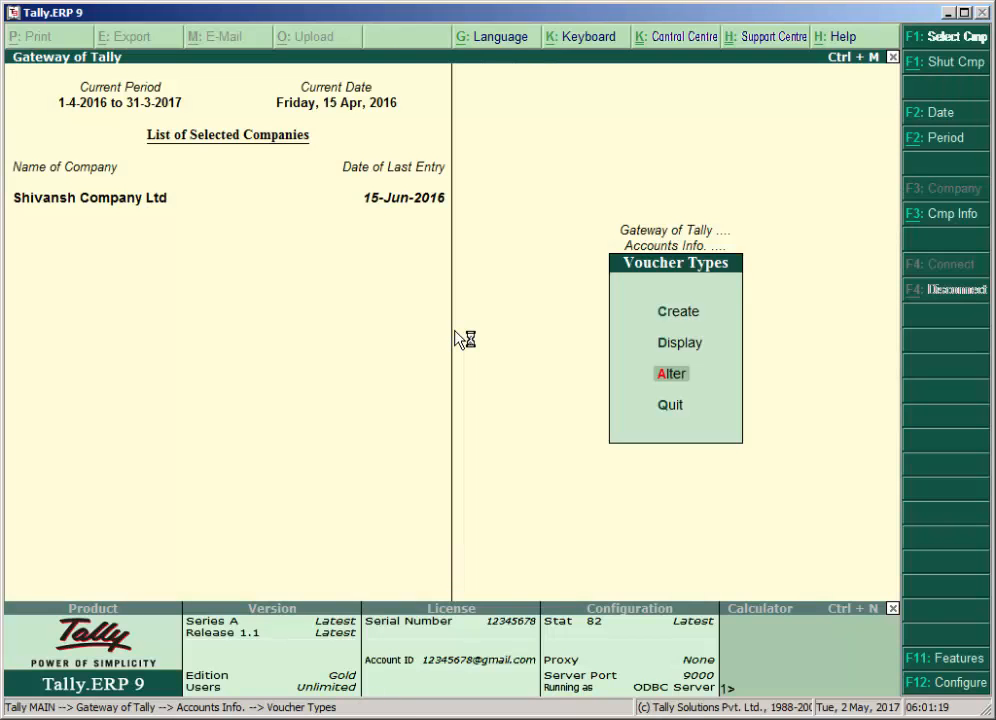
pyautogui.press('Escape')
pyautogui.press('Escape')
# Open the Debit Note voucher type for alteration from the company's accounts information.
pyautogui.press('Return')
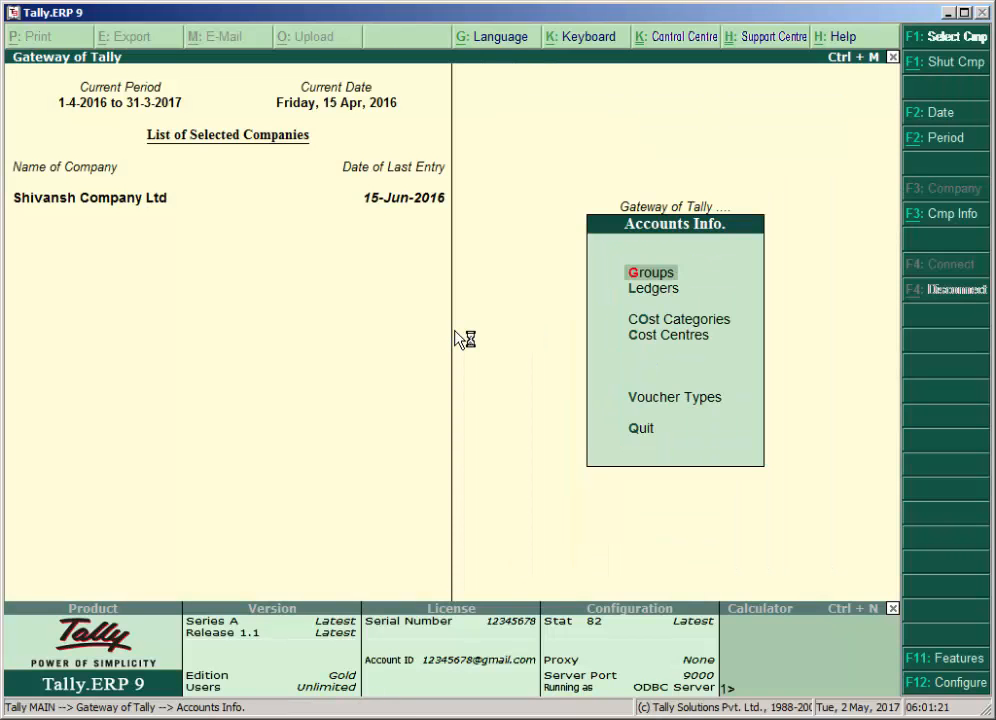
pyautogui.press('Down')
pyautogui.press('Down')
pyautogui.press('Down')
pyautogui.press('Down')
pyautogui.press('Return')
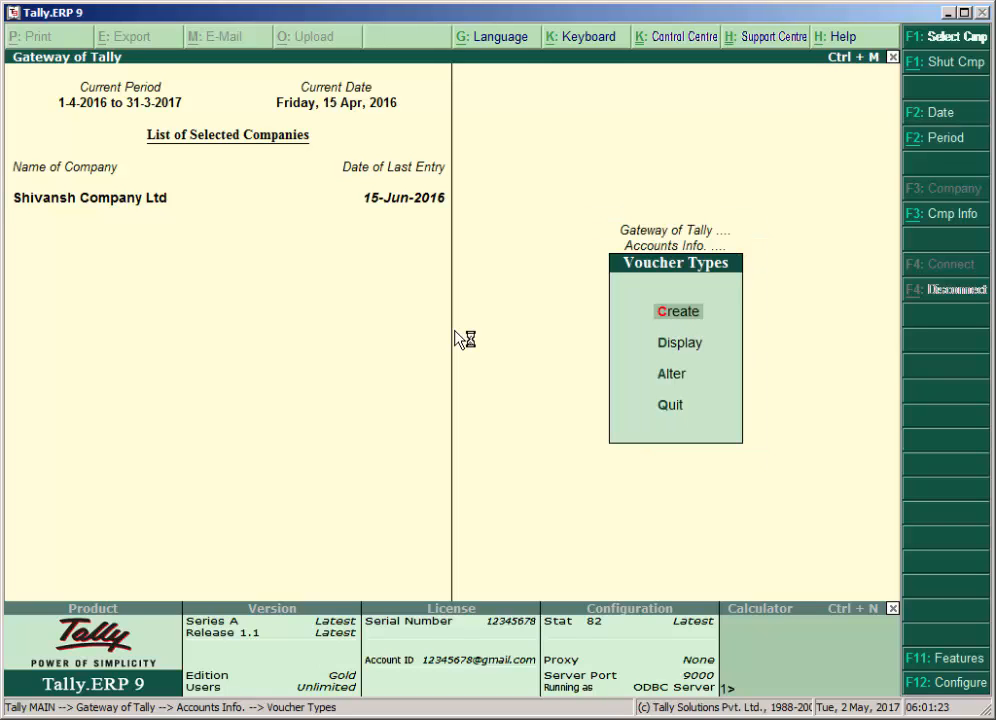
pyautogui.press('Down')
pyautogui.press('Down')
pyautogui.press('Return')
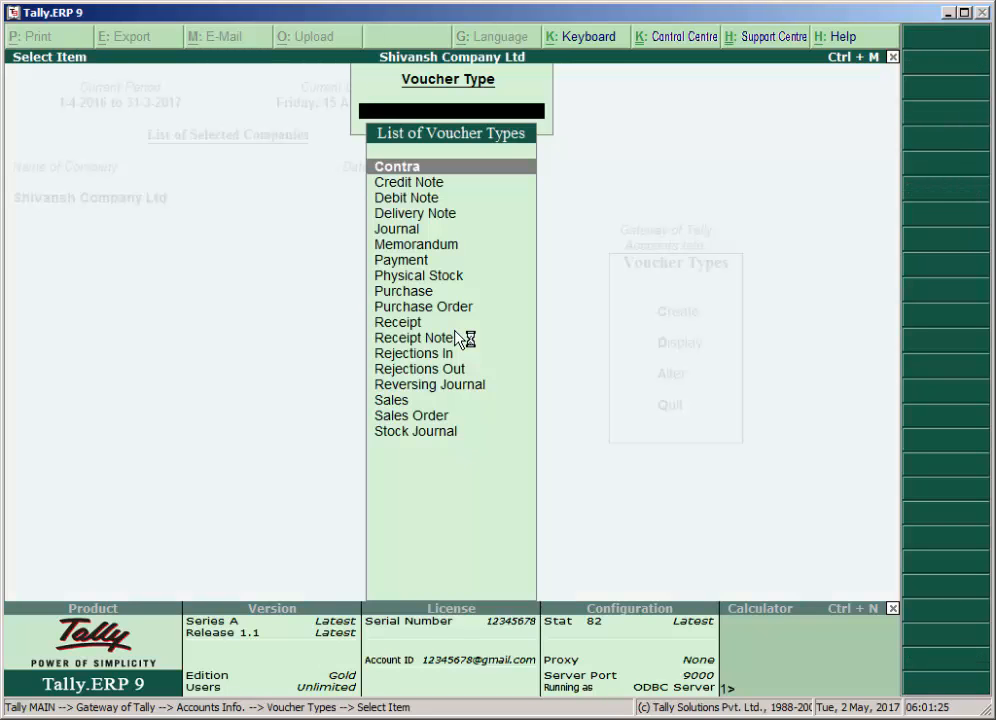
pyautogui.write('D')
pyautogui.press('Return')
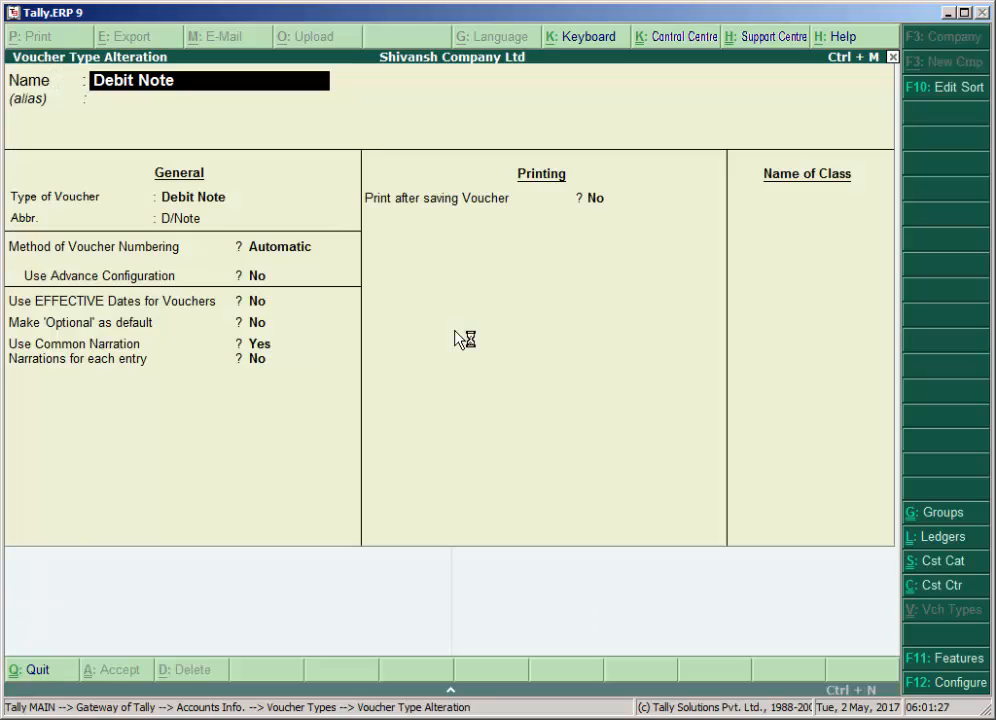
# Add a voucher class named Interest Received to the Debit Note voucher type, keeping its other settings.
pyautogui.press('Return')
pyautogui.press('Return')
pyautogui.press('Return')
pyautogui.press('Return')
pyautogui.press('Return')
pyautogui.press('Return')
pyautogui.press('Return')
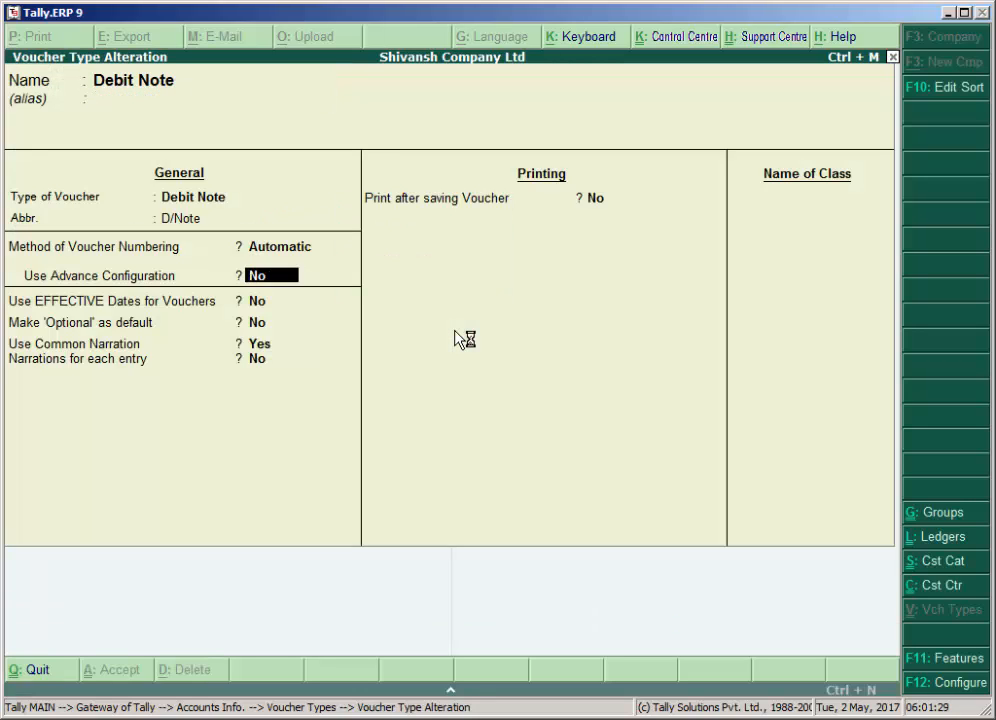
pyautogui.press('Return')
pyautogui.press('Return')
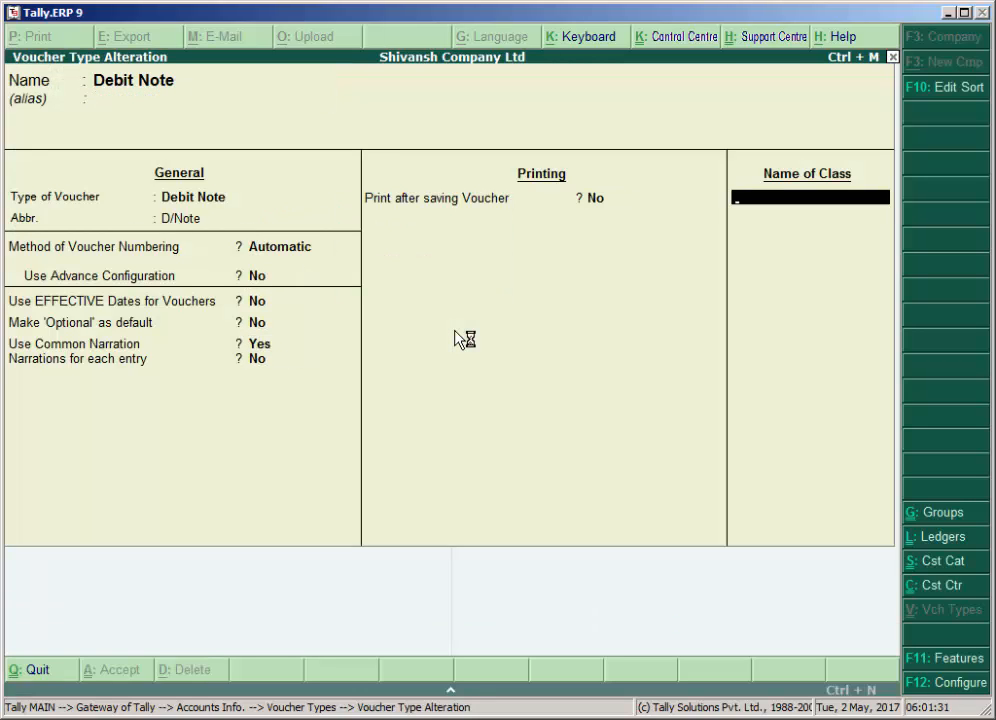
pyautogui.write('Interest Received')
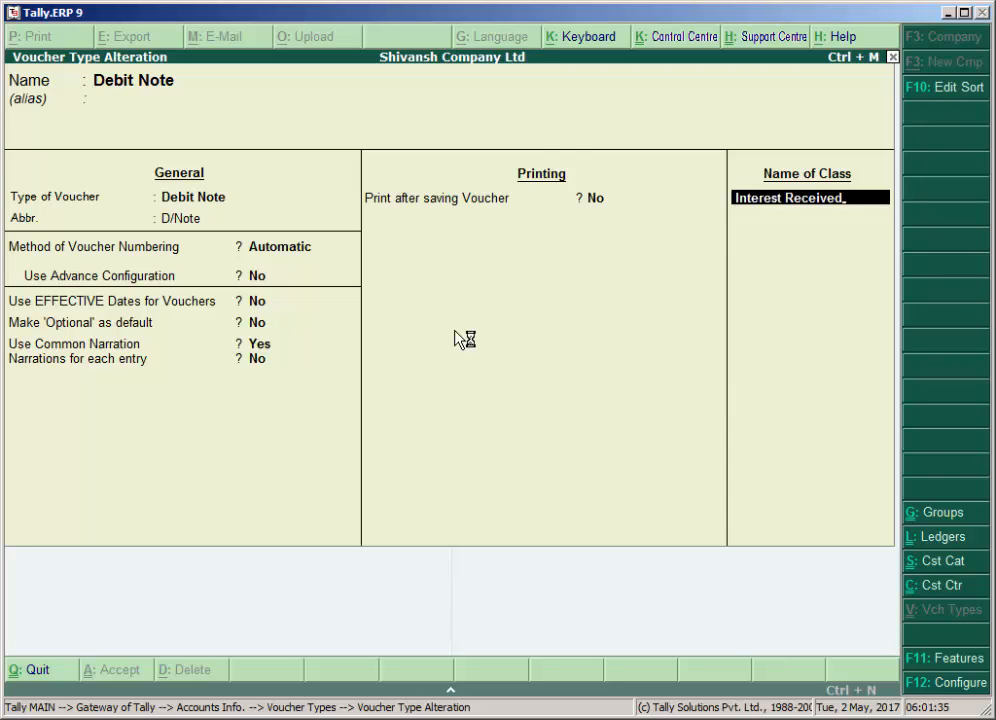
pyautogui.press('Return')
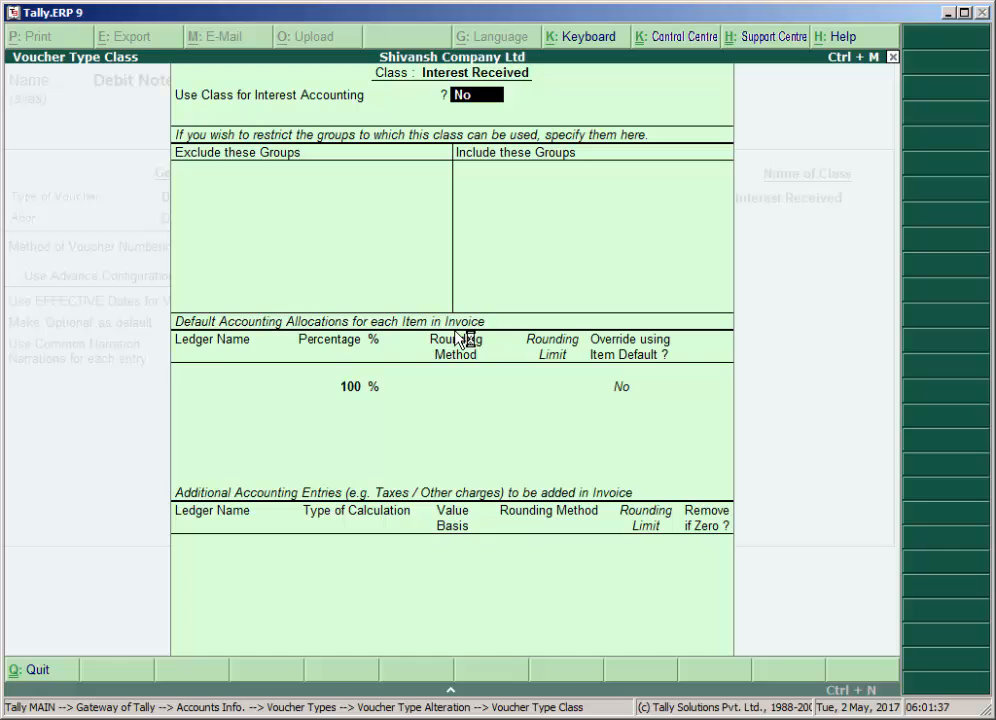
# Enable the Interest Received class for interest accounting and save the Debit Note voucher type.
pyautogui.write('y')
pyautogui.press('Return')
pyautogui.press('Return')
pyautogui.press('Return')
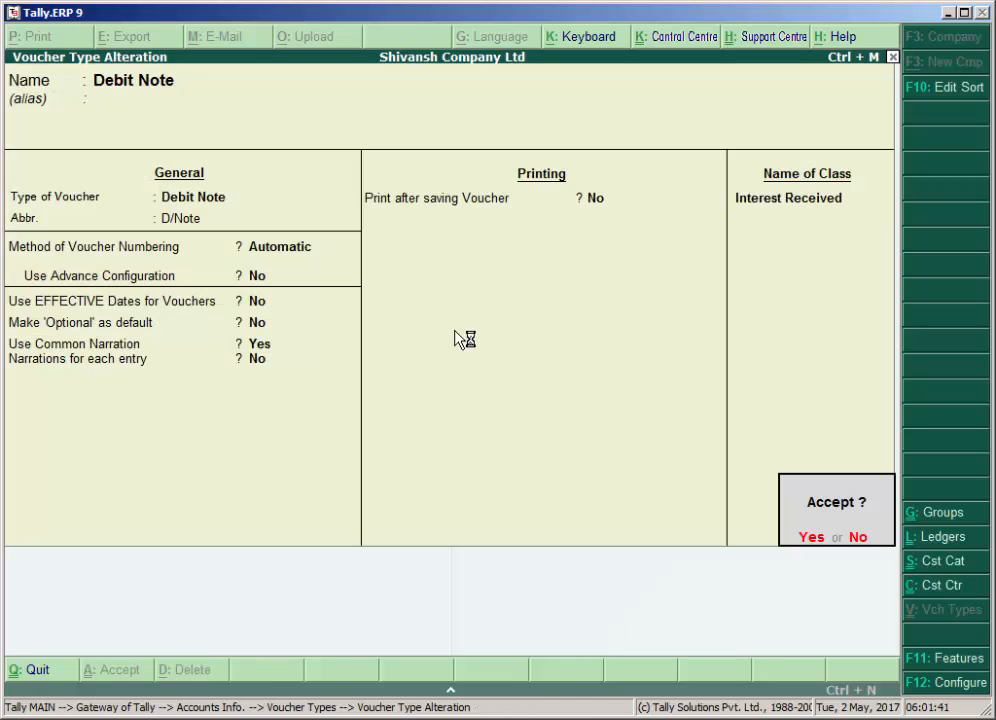
pyautogui.press('Return')
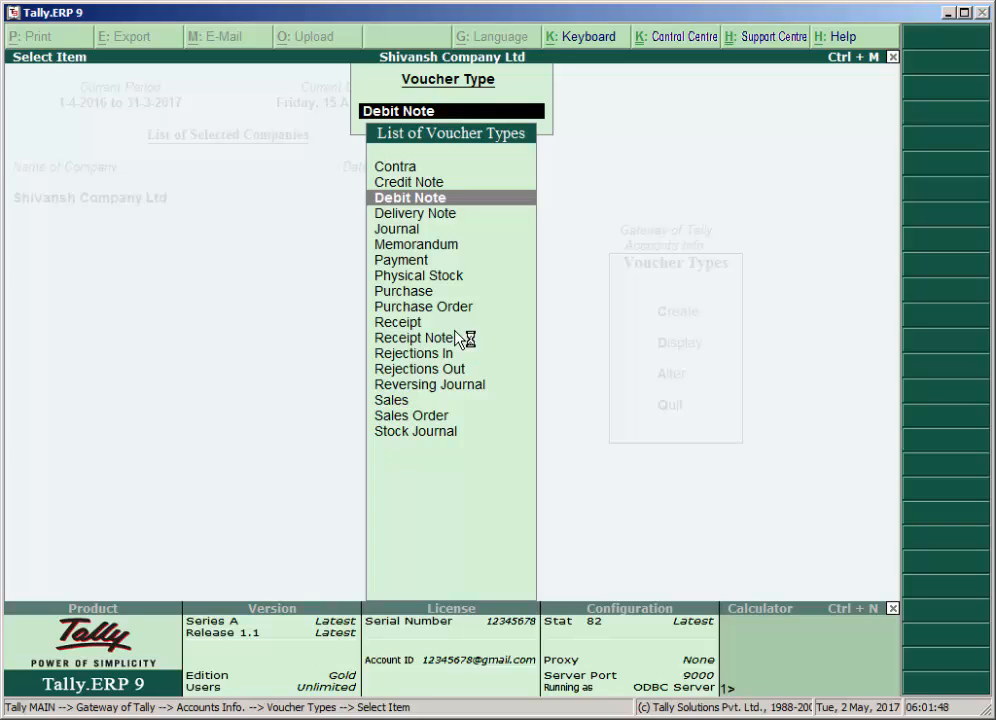
# Leave the voucher type settings and open accounting voucher creation from the Gateway of Tally.
pyautogui.press('Escape')
pyautogui.press('Escape')
pyautogui.press('Escape')
pyautogui.press('Escape')
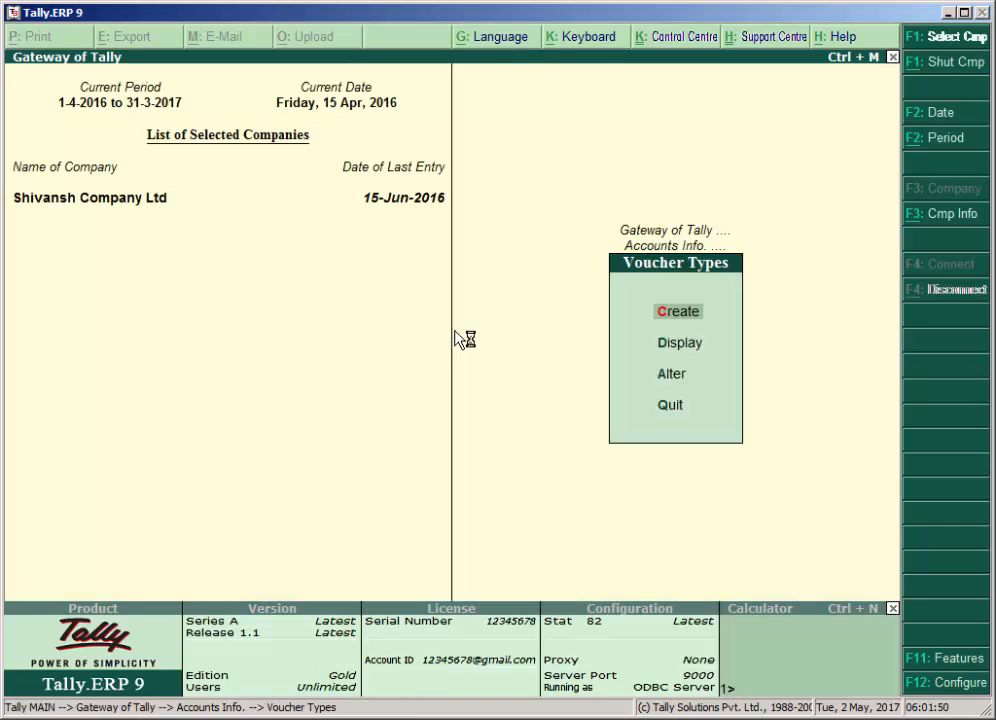
pyautogui.press('Down')
pyautogui.press('Down')
pyautogui.press('Return')
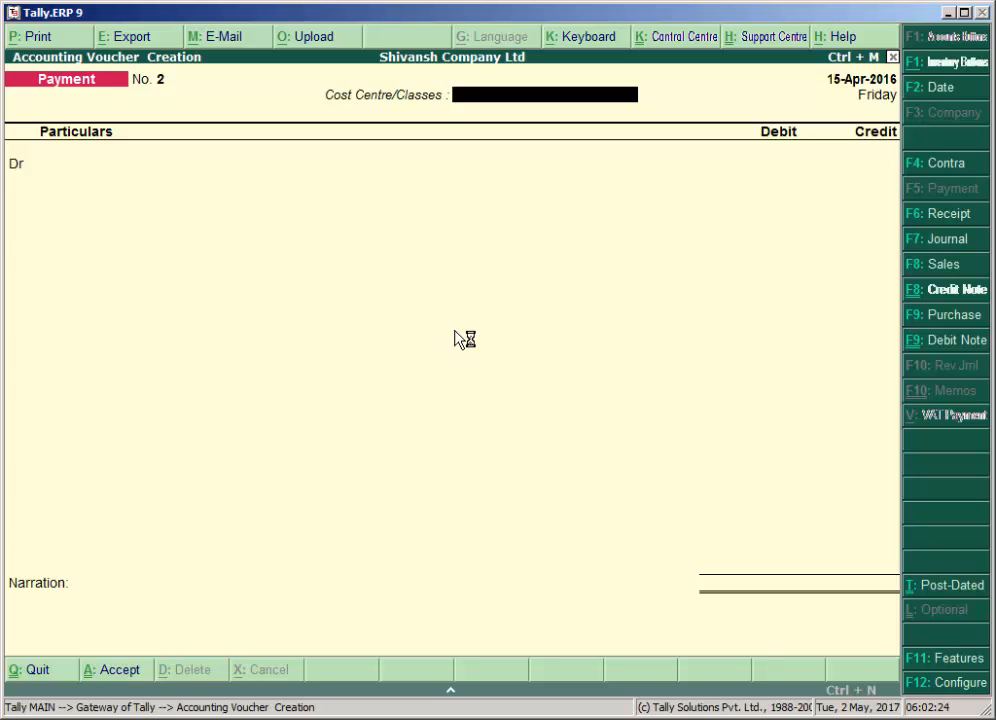
# Start a Debit Note voucher with the Interest Received class and the cost centre class Not Applicable.
pyautogui.hotkey('ctrl', 'F9')
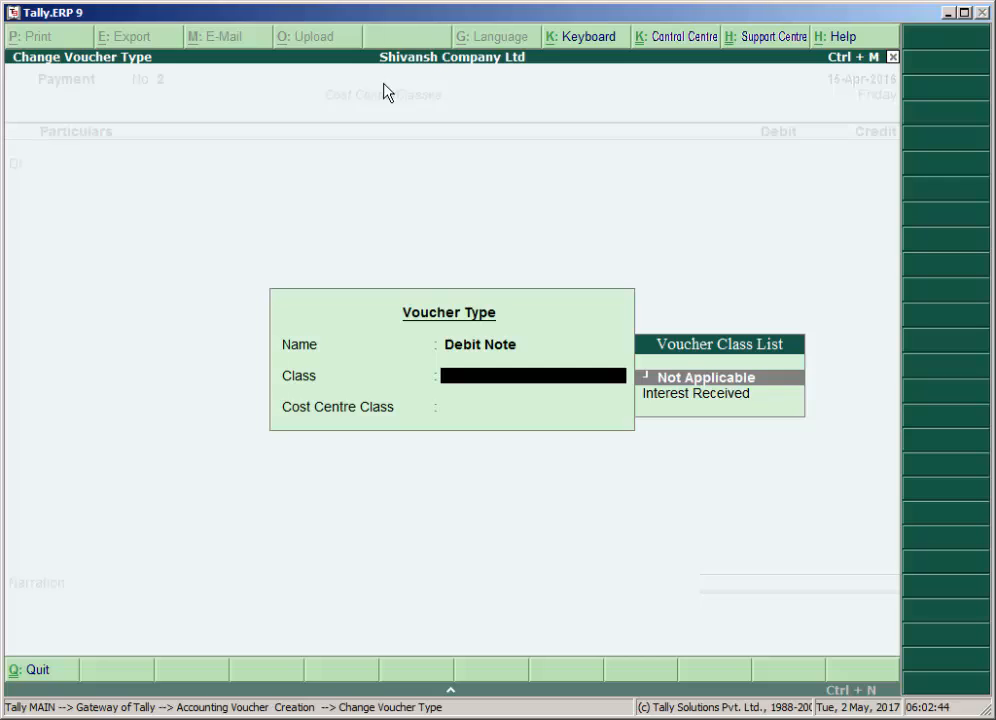
pyautogui.press('Down')
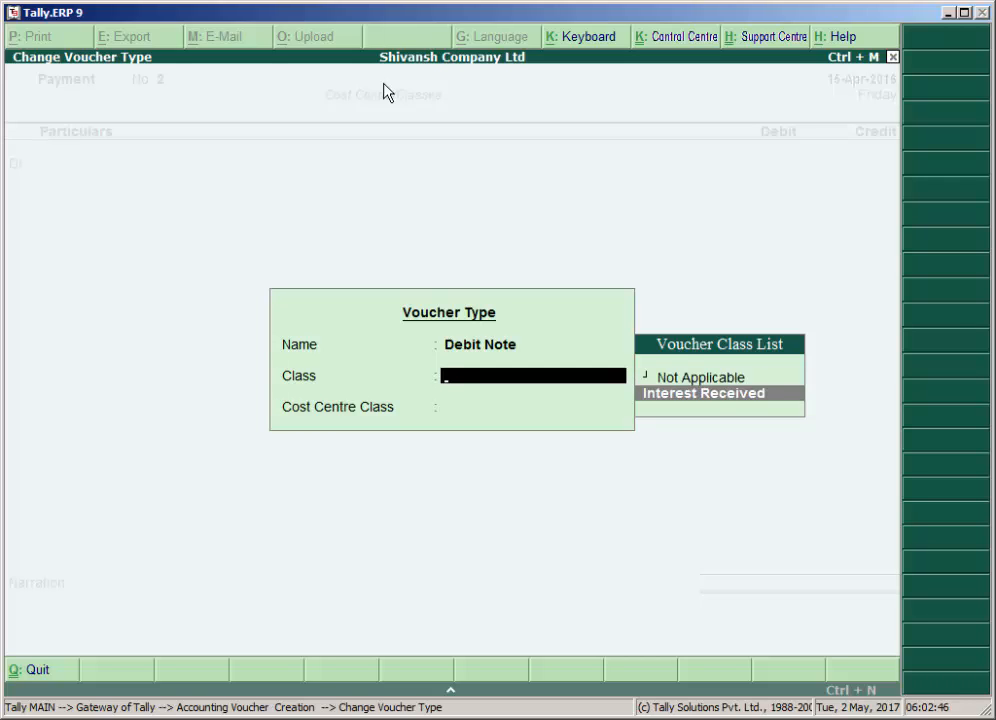
pyautogui.press('Return')
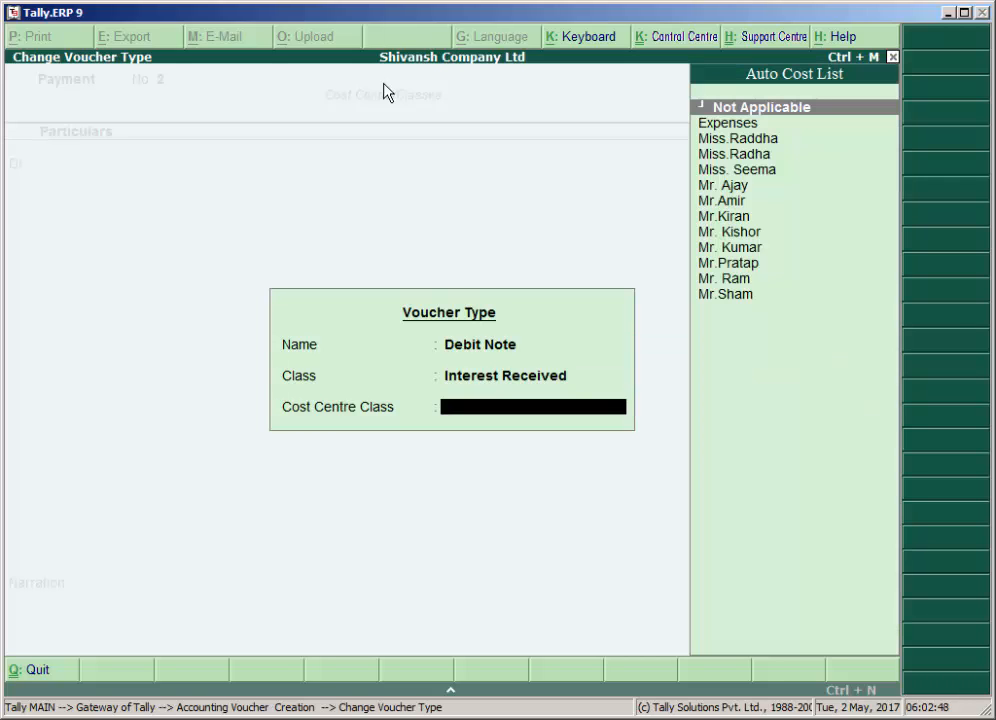
pyautogui.press('Return')
# Set the Debit Note's date to 15-5-2016 and leave its reference blank.
pyautogui.press('F2')
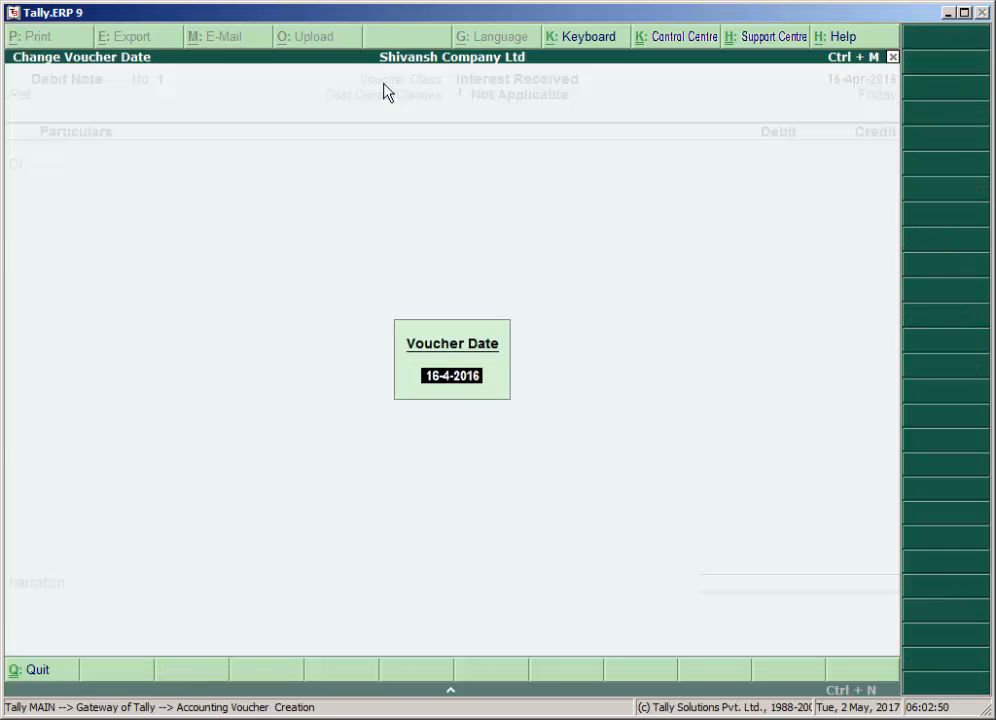
pyautogui.write('15-5')
pyautogui.press('Return')
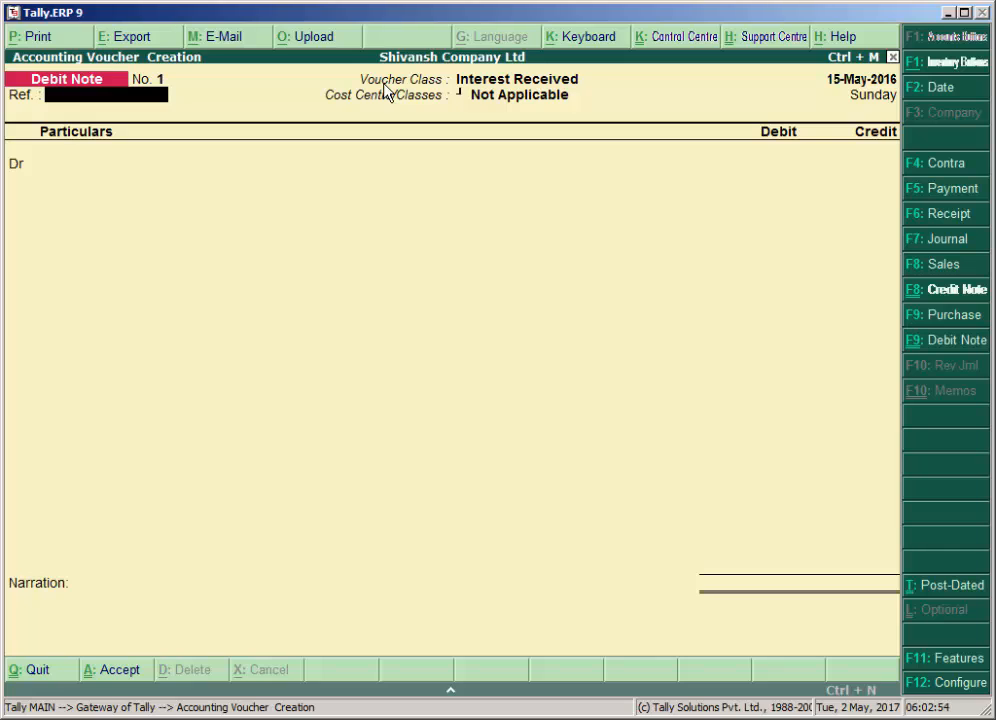
pyautogui.press('Return')
pyautogui.press('Return')
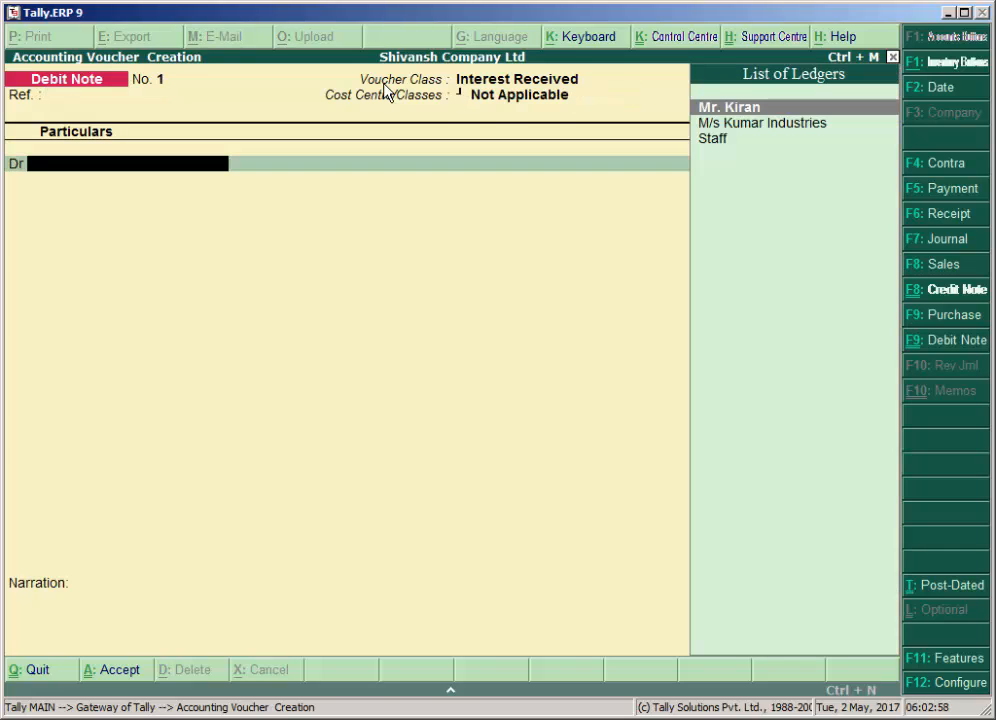
# Debit the employee's loan ledger with the calculated interest of the Personal Loan interest bill.
pyautogui.press('Return')
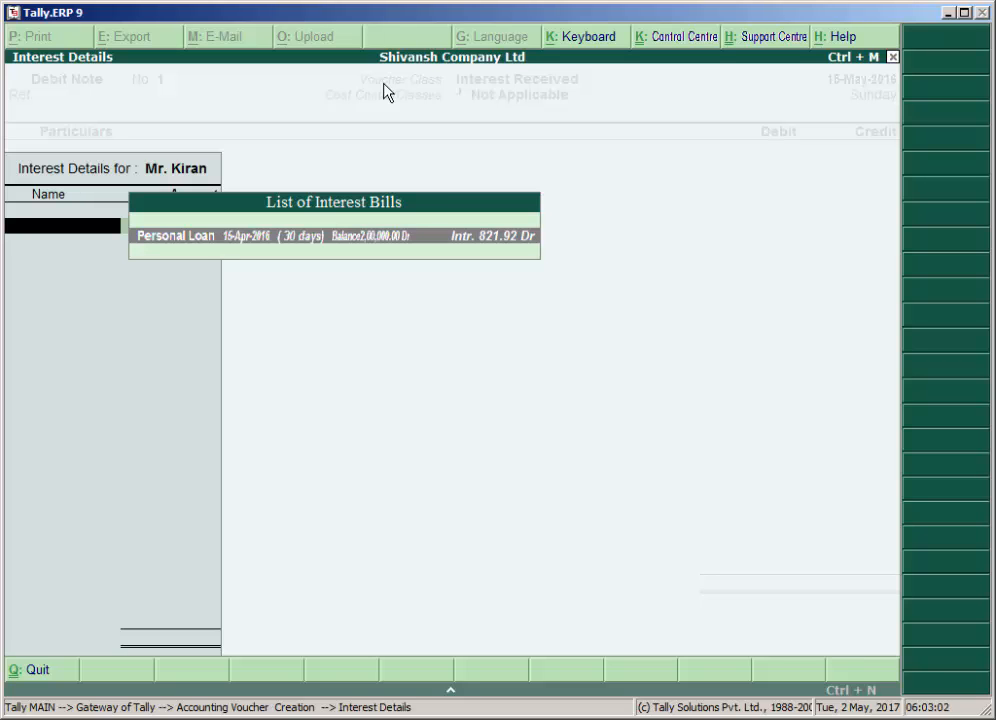
pyautogui.press('Return')
pyautogui.press('Return')
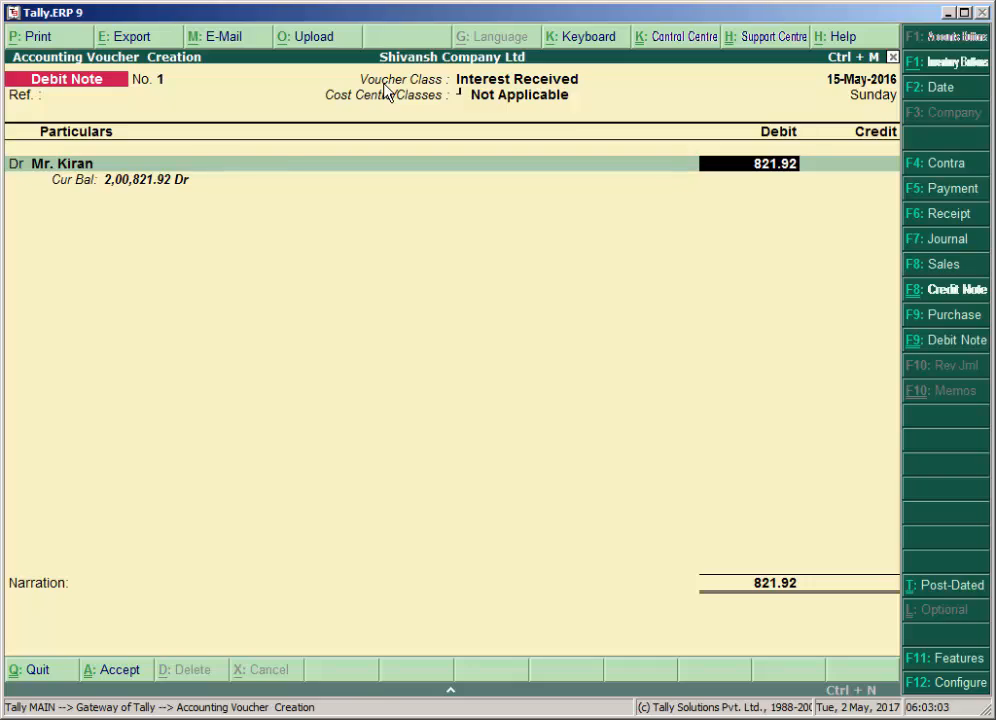
pyautogui.press('Return')
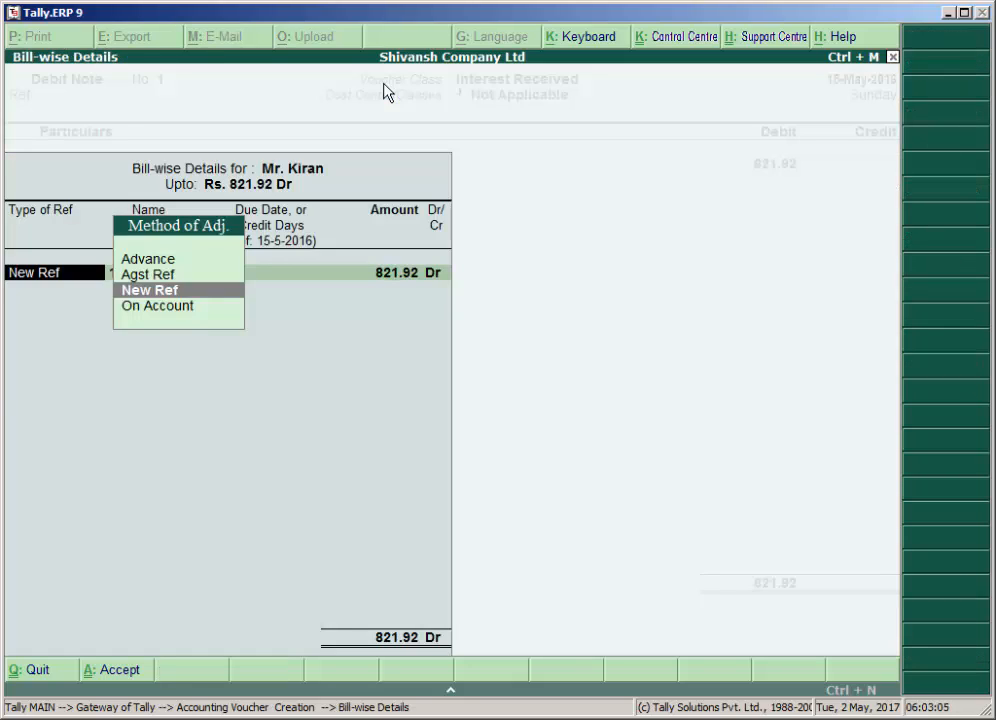
# Allocate the interest as Agst Ref to the pending Personal Loan bill dated 15-Apr-2016.
pyautogui.press('Up')
pyautogui.press('Return')
pyautogui.press('Down')
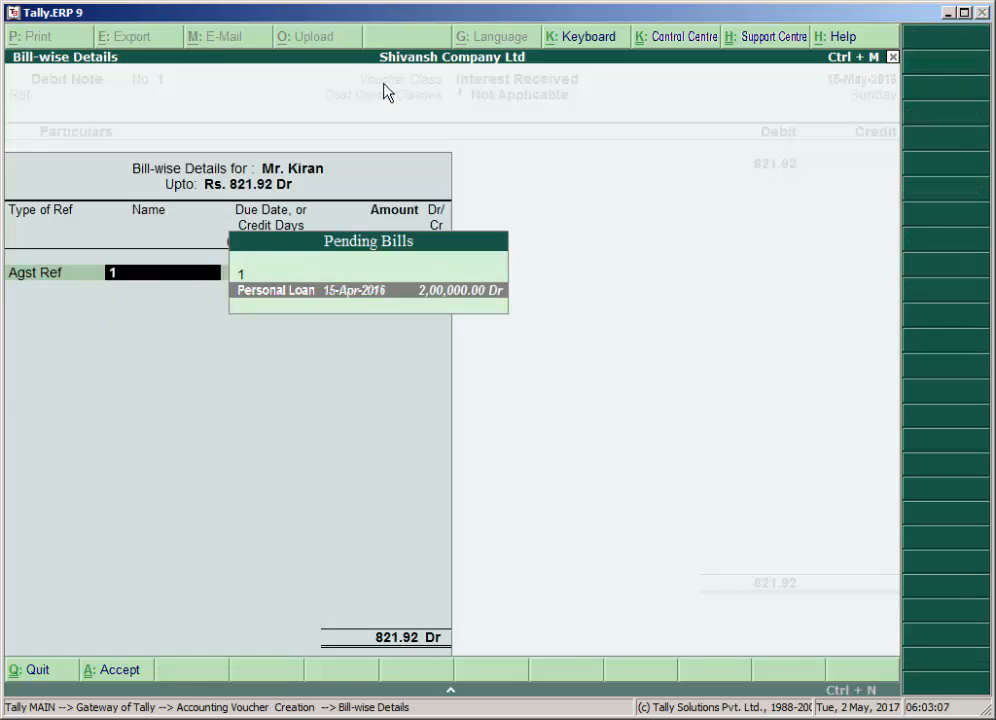
pyautogui.press('Return')
pyautogui.press('Return')
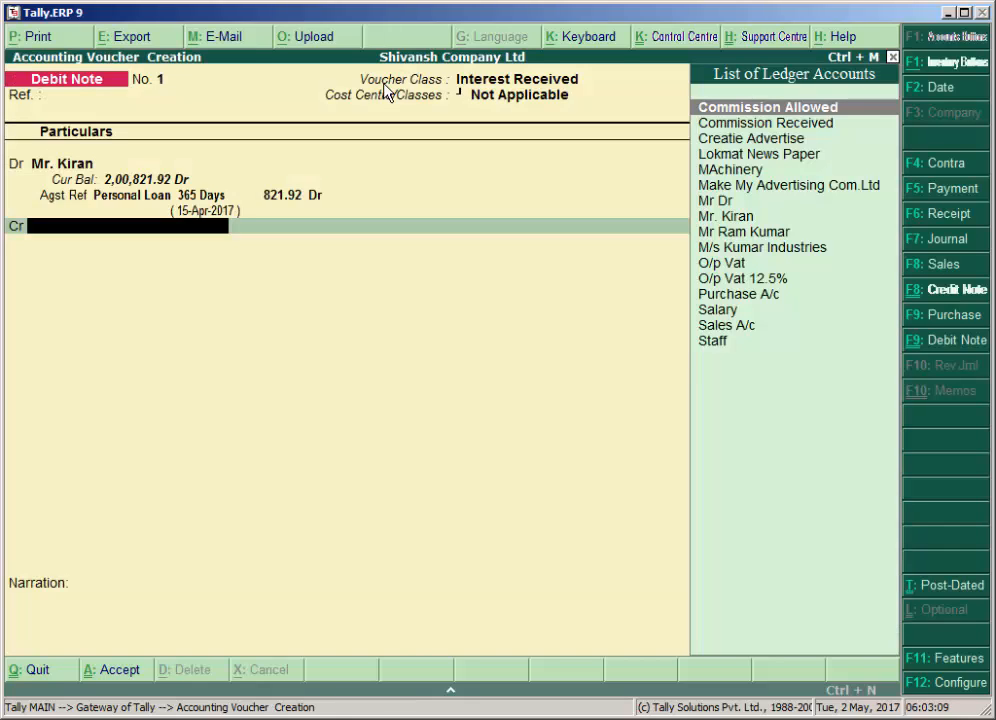
# Create a ledger named Interest Received under Indirect Incomes for the voucher's credit entry.
pyautogui.hotkey('alt', 'c')
pyautogui.write('Inte')
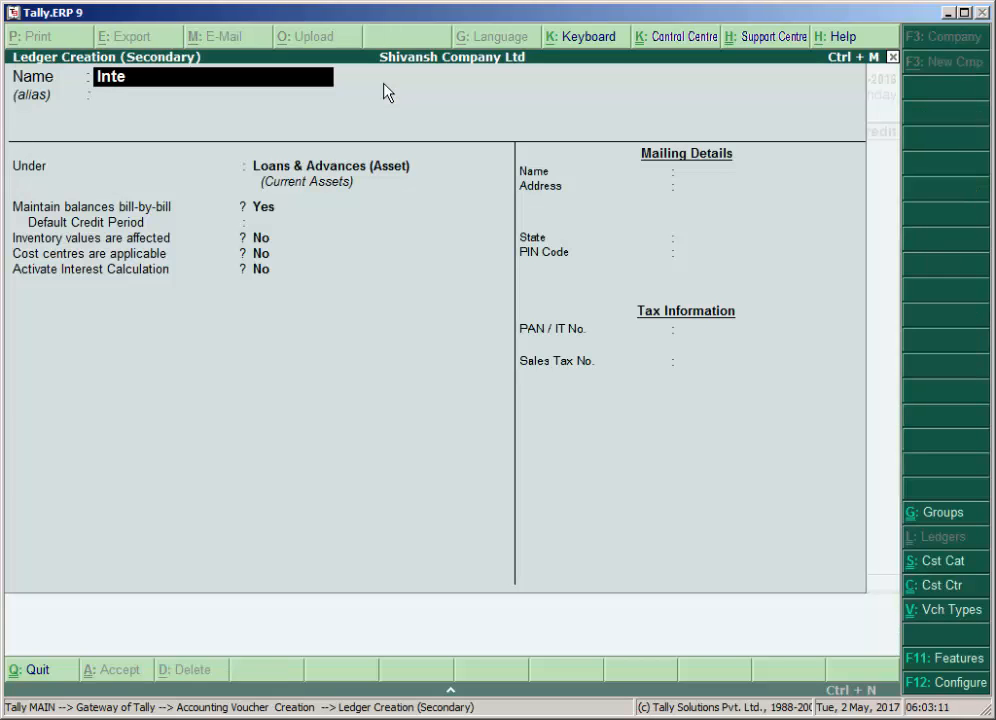
pyautogui.write('rest Received')
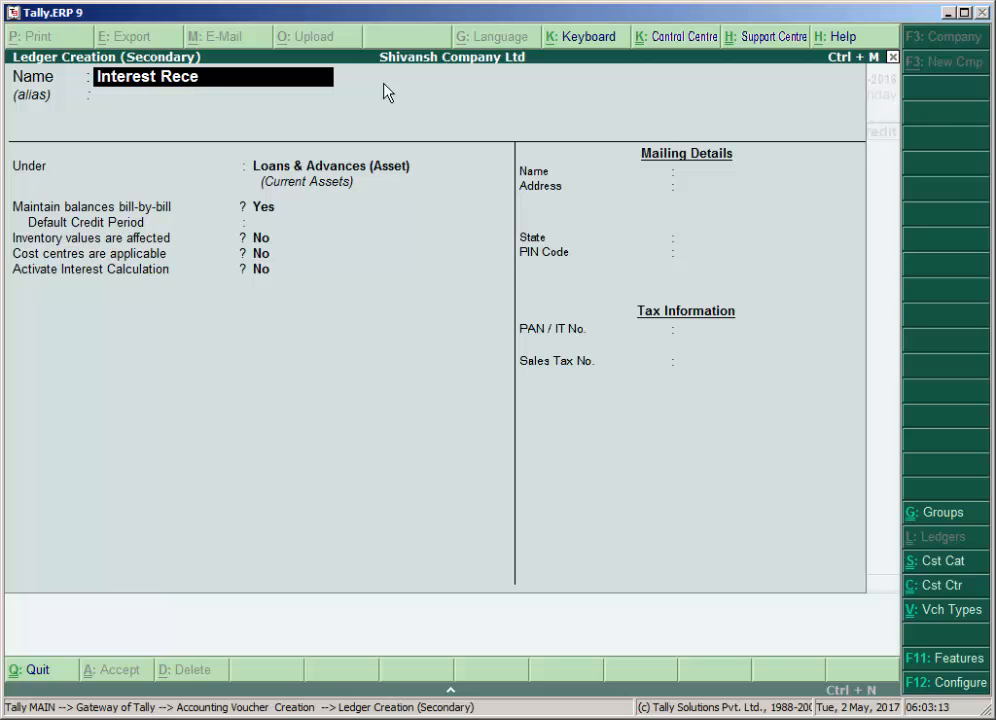
pyautogui.press('Return')
pyautogui.press('Return')
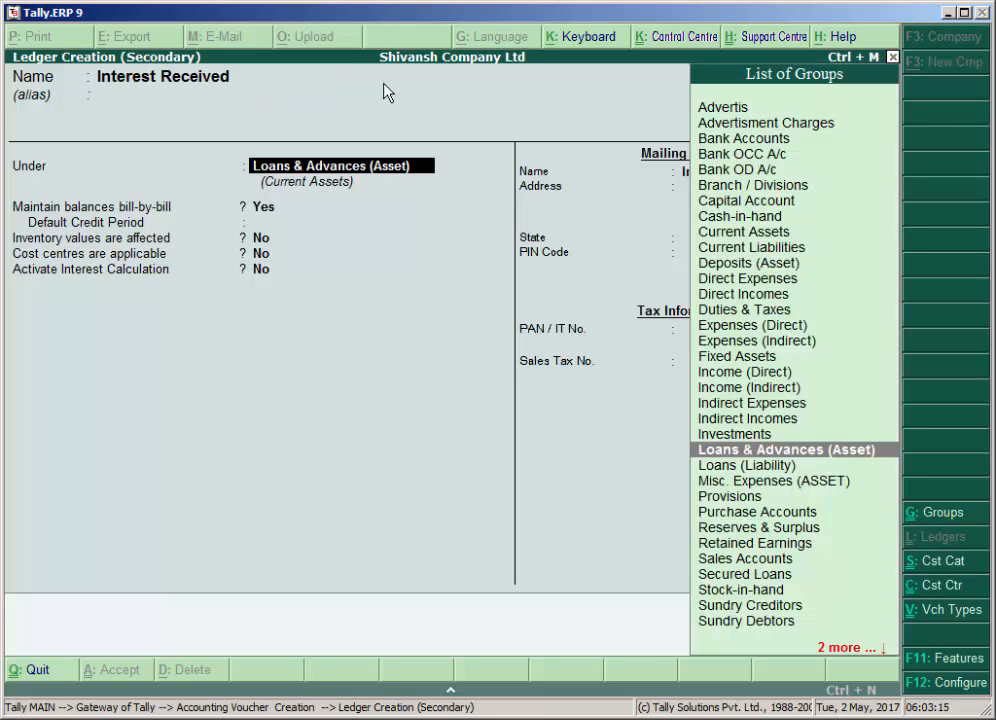
pyautogui.write('I')
pyautogui.press('Down')
pyautogui.press('Down')
pyautogui.press('Down')
pyautogui.press('Down')
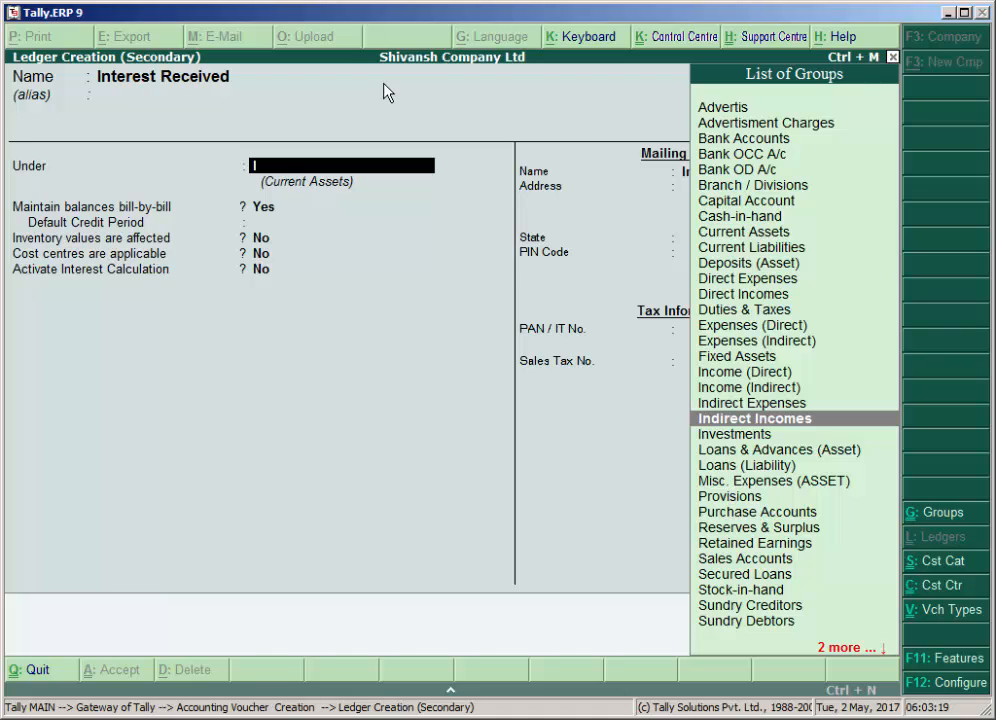
pyautogui.press('Return')
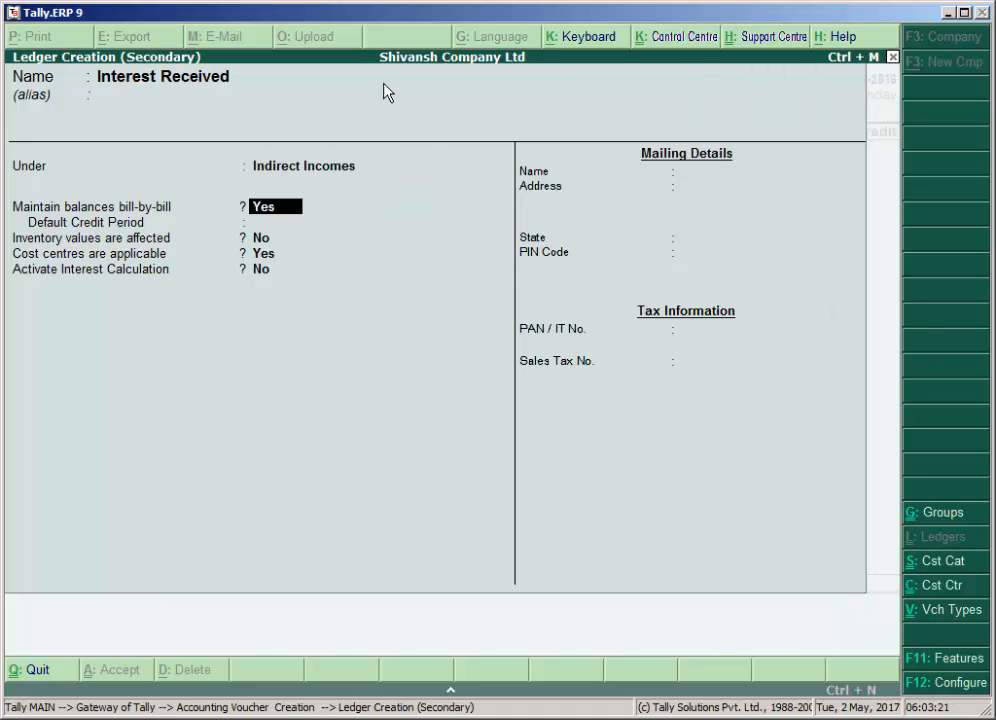
# Turn off bill-by-bill balances and cost centres for the Interest Received ledger, save it, and credit it with the interest.
pyautogui.write('n')
pyautogui.press('Return')
pyautogui.write('n')
pyautogui.press('Return')
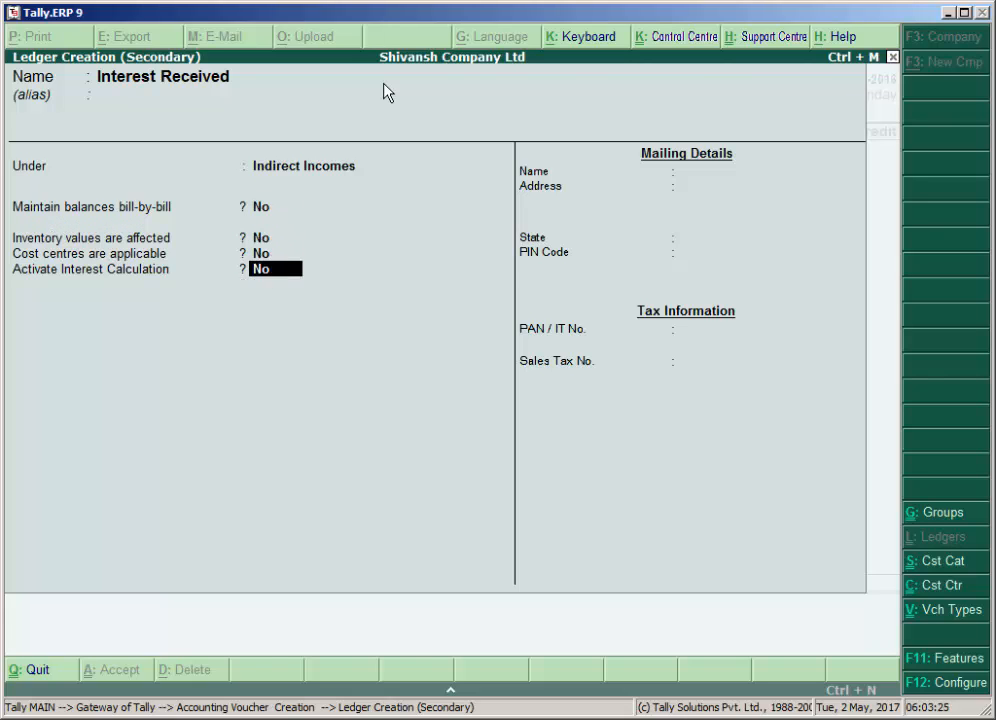
pyautogui.press('Return')
pyautogui.press('Return')
pyautogui.press('Return')
pyautogui.press('Return')
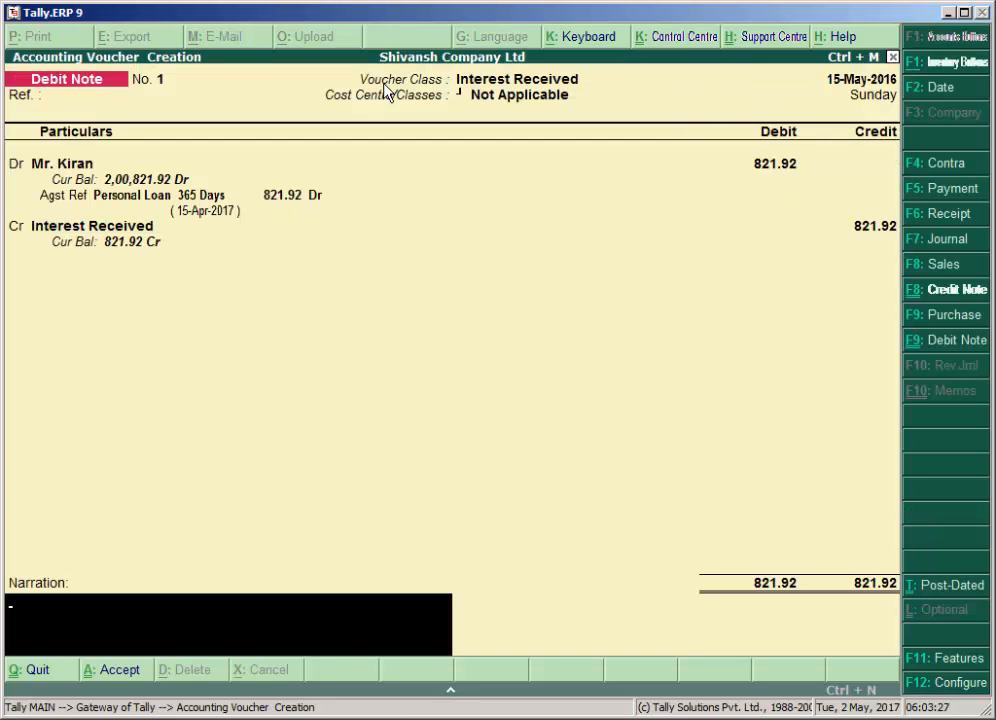
# Enter the narration "charge interet on loan" and save the Debit Note voucher.
pyautogui.write('charge interet on l')
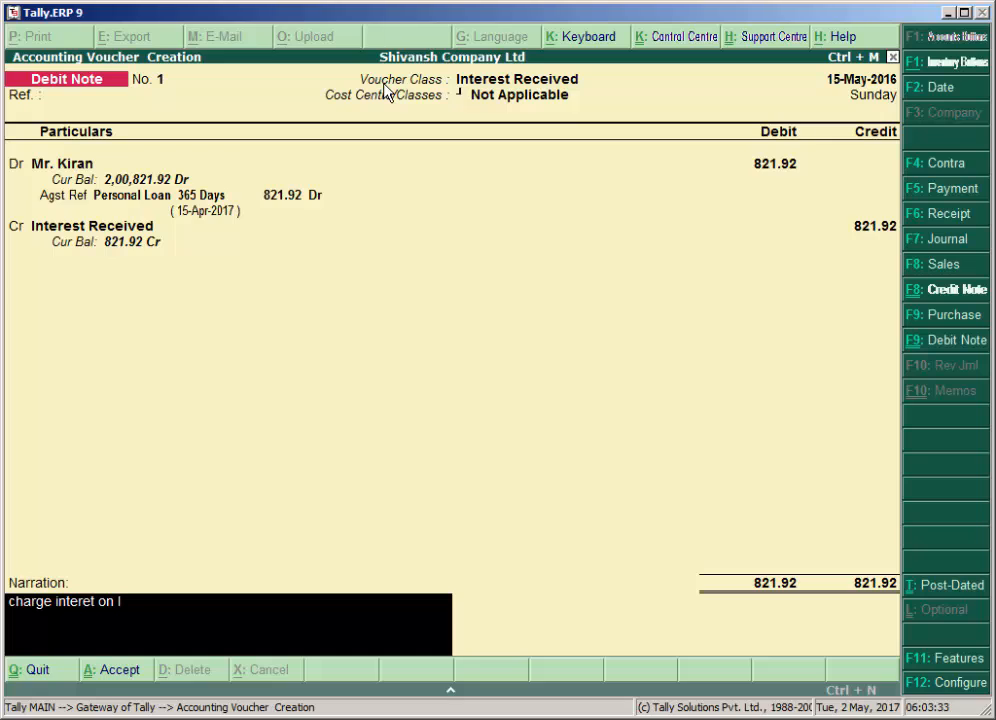
pyautogui.write('oan')
pyautogui.press('Return')
# Close voucher creation and open the company's Balance Sheet.
pyautogui.press('Return')
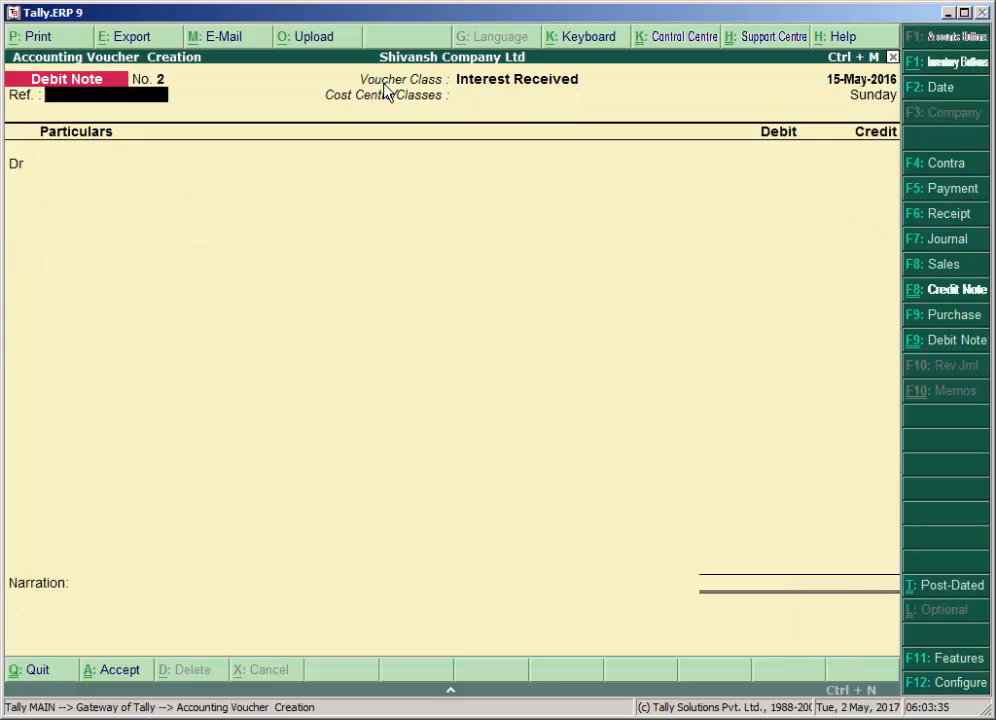
pyautogui.press('Escape')
pyautogui.press('Return')
pyautogui.press('Down')
pyautogui.press('Down')
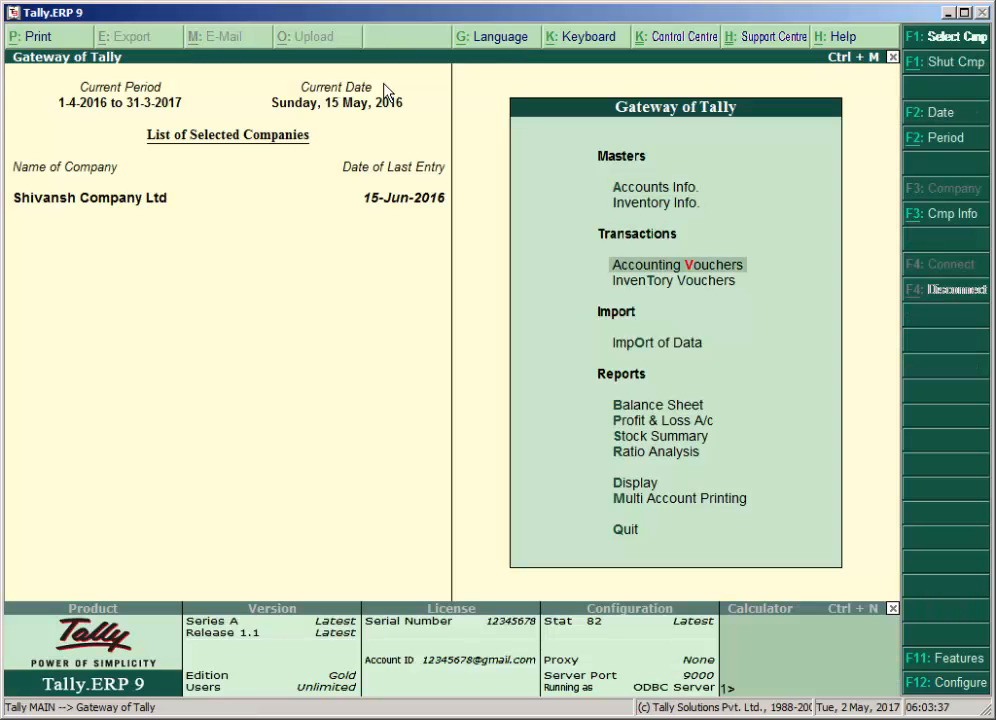
pyautogui.press('Down')
pyautogui.press('Down')
pyautogui.press('Down')
pyautogui.press('Return')
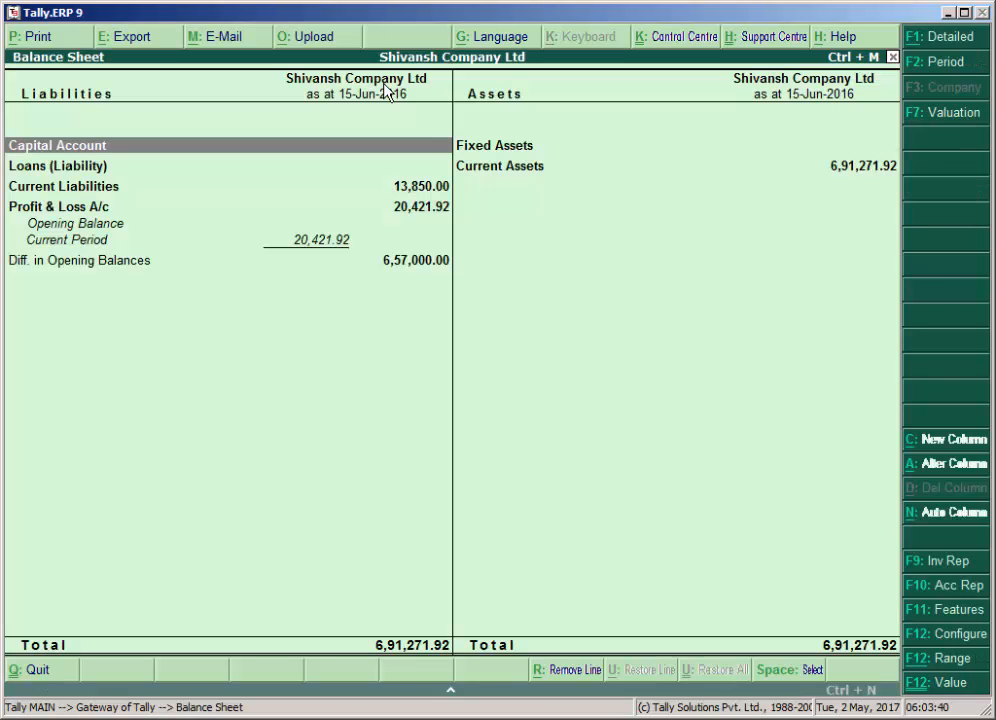
# Expand the Balance Sheet to detailed view and open the employee's ledger monthly summary under Loans & Advances (Asset).
pyautogui.hotkey('alt', 'F1')
pyautogui.press('Right')
pyautogui.press('Down')
pyautogui.press('Down')
pyautogui.press('Down')
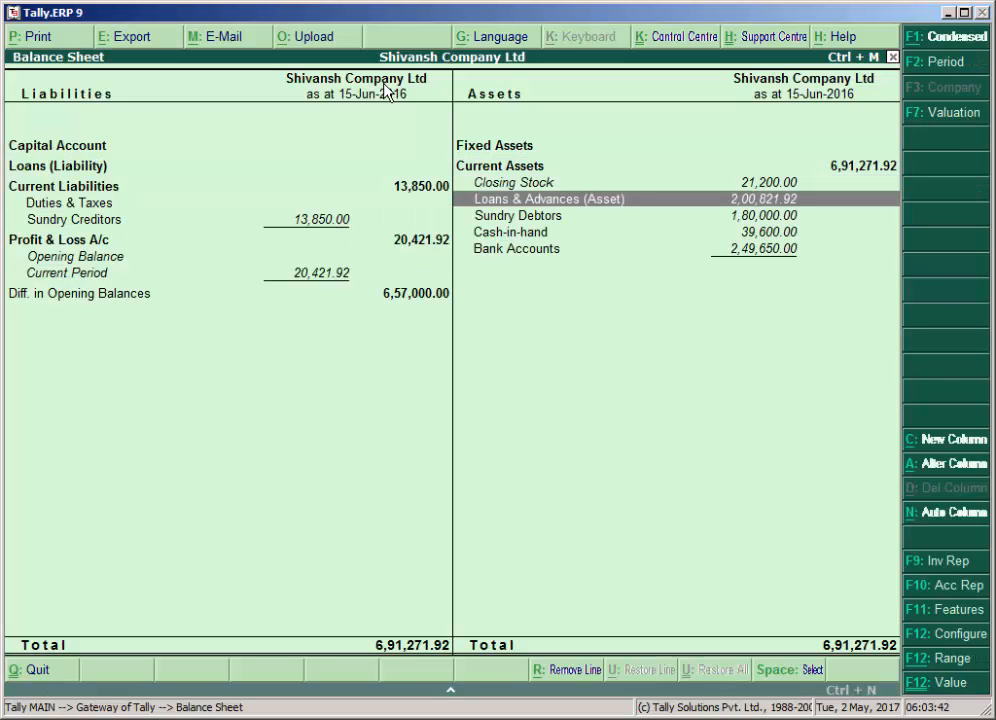
pyautogui.press('Return')
pyautogui.press('Return')
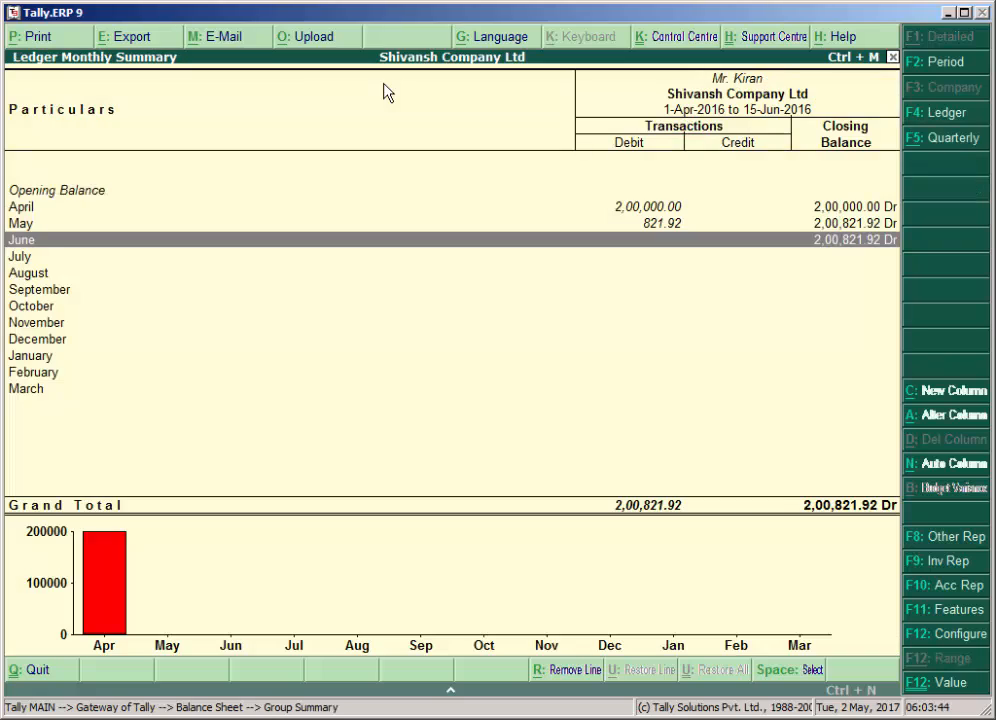
# Examine the April and May entries in the employee's monthly summary, and return to the Gateway of Tally.
pyautogui.press('Up')
pyautogui.press('Up')
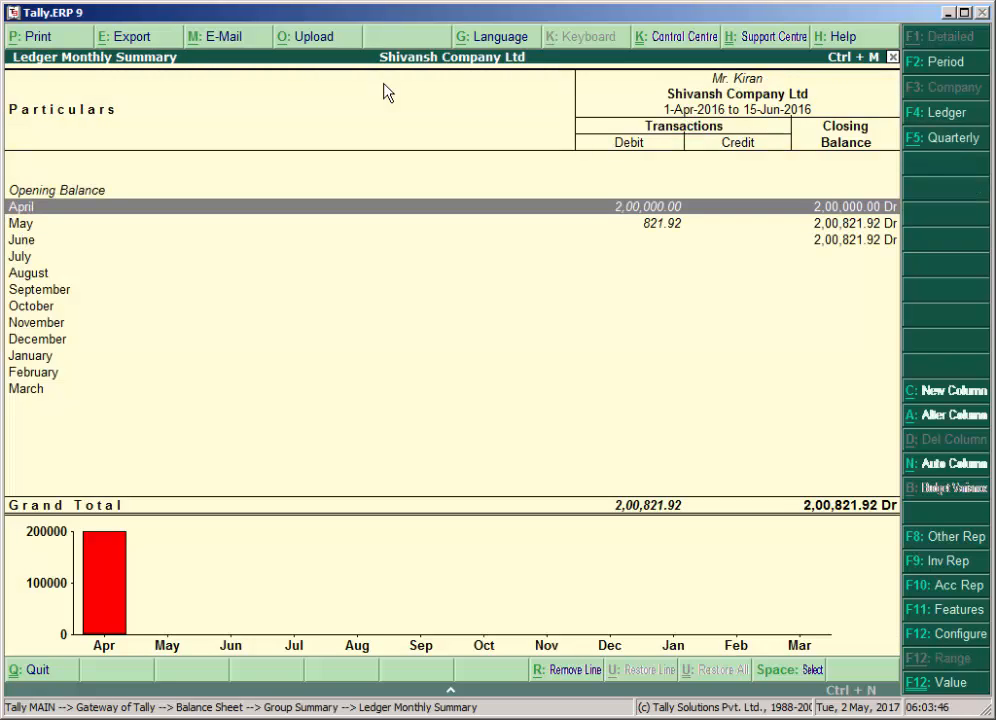
pyautogui.press('Down')
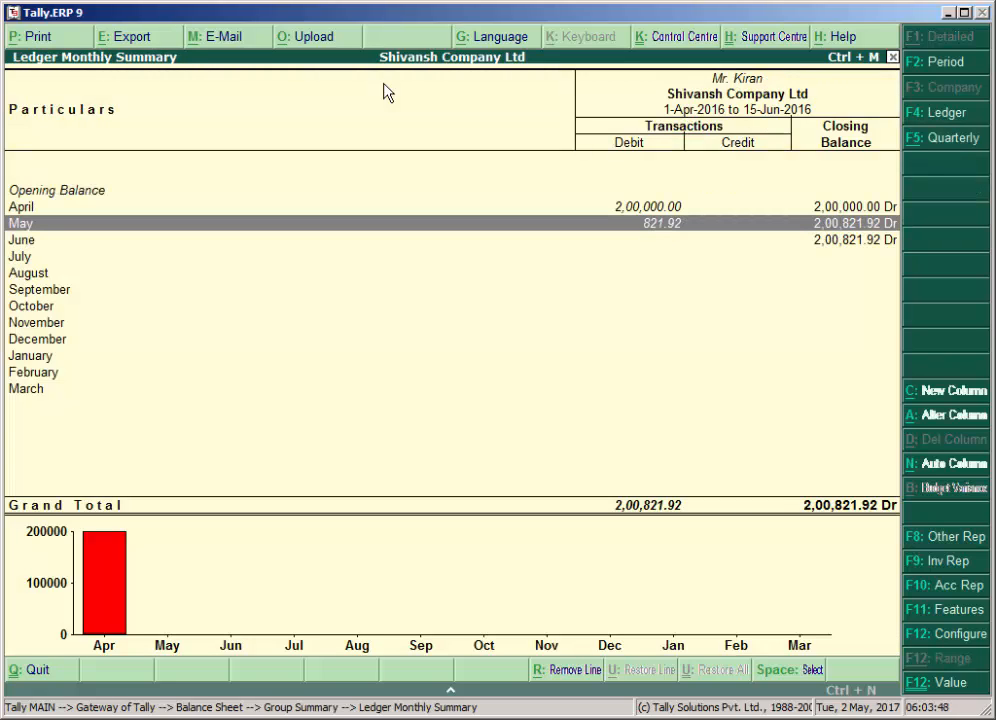
pyautogui.press('Escape')
pyautogui.press('Escape')
pyautogui.press('Escape')
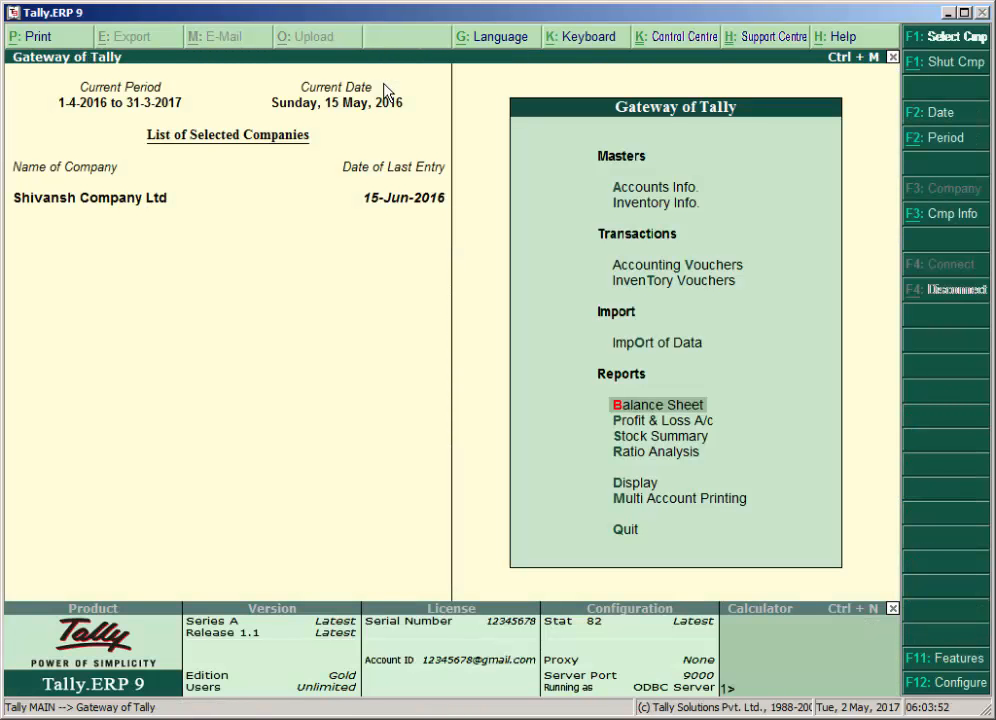
pyautogui.press('Up')
pyautogui.press('Up')
pyautogui.press('Up')
pyautogui.press('Return')
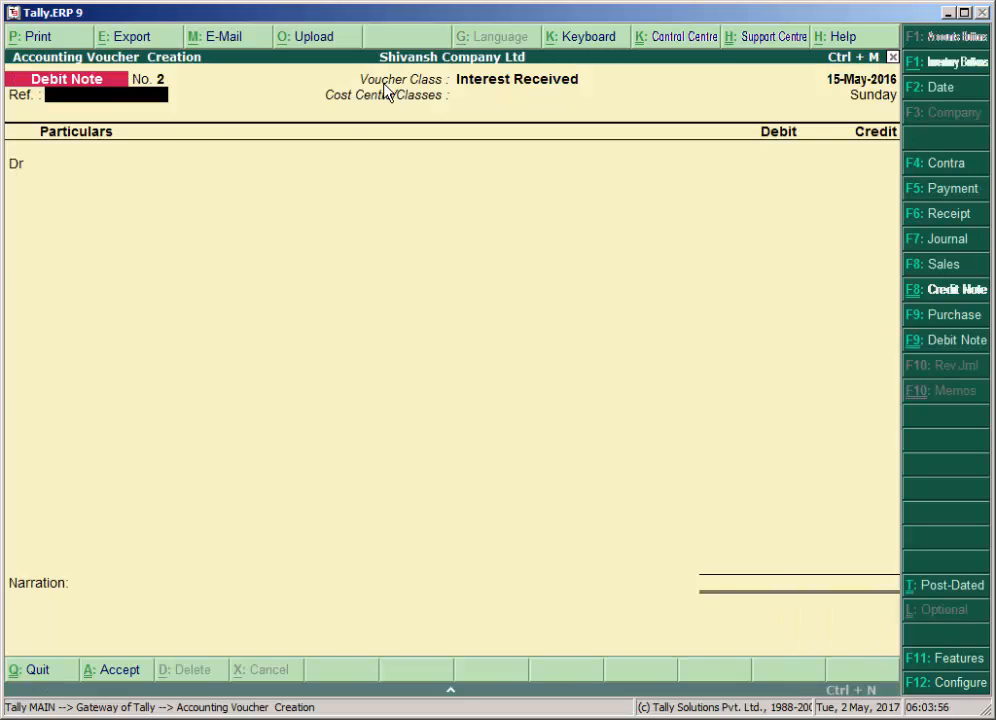
pyautogui.press('Escape')
# Open the Interest Receivable report from the interest calculation statements.
pyautogui.press('Up')
pyautogui.press('Up')
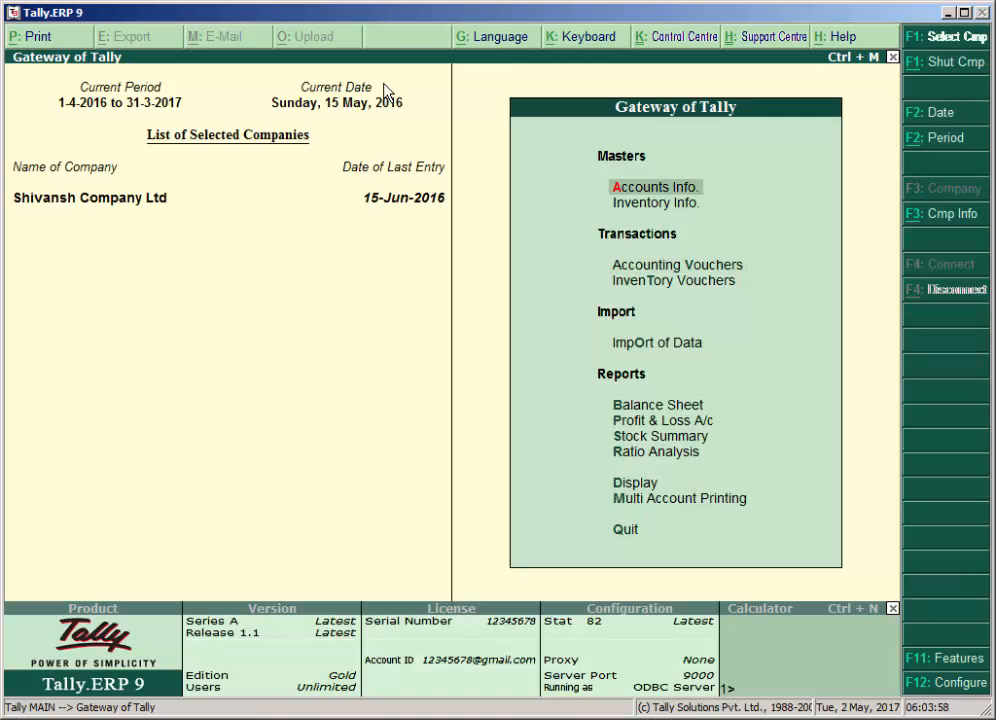
pyautogui.press('Up')
pyautogui.press('Up')
pyautogui.press('Up')
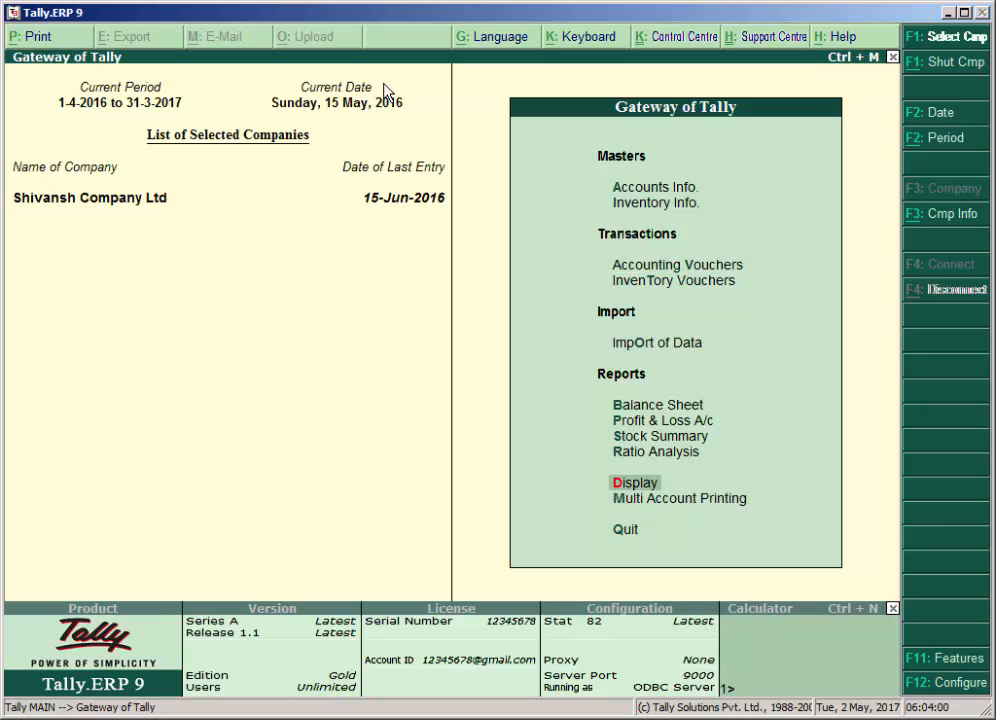
pyautogui.press('Return')
pyautogui.press('Down')
pyautogui.press('Down')
pyautogui.press('Down')
pyautogui.press('Return')
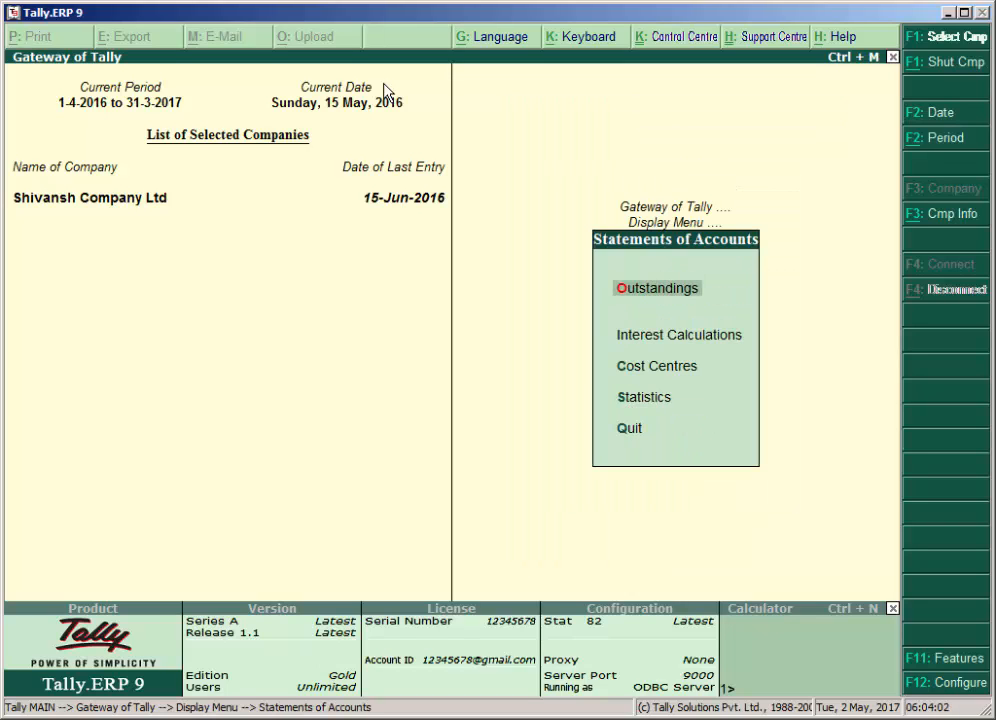
pyautogui.press('Down')
pyautogui.press('Return')
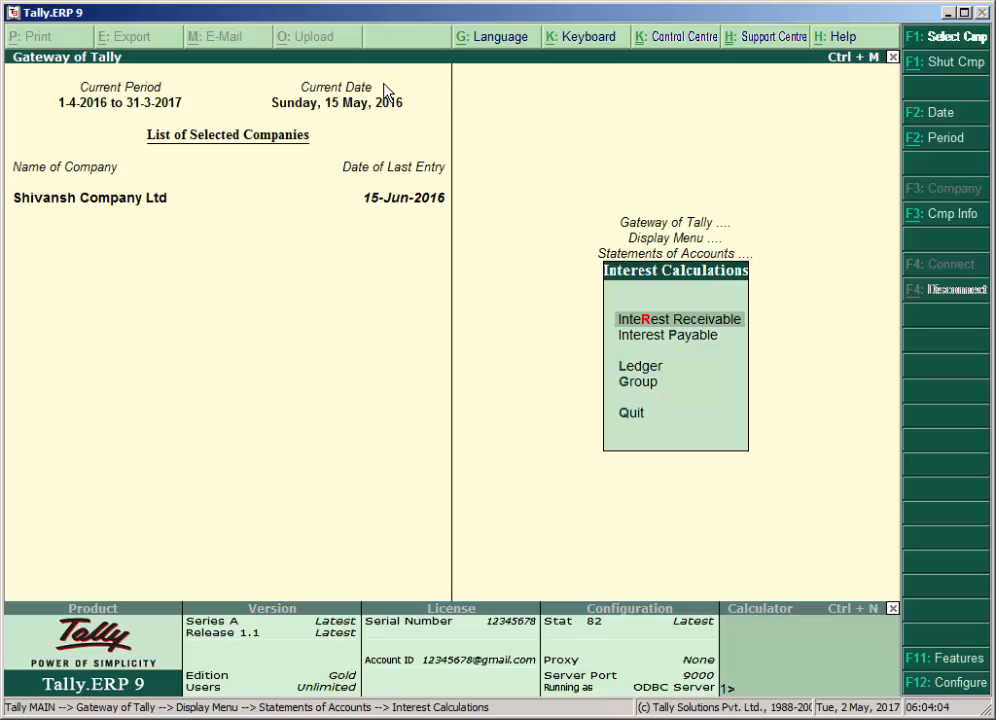
pyautogui.press('Return')
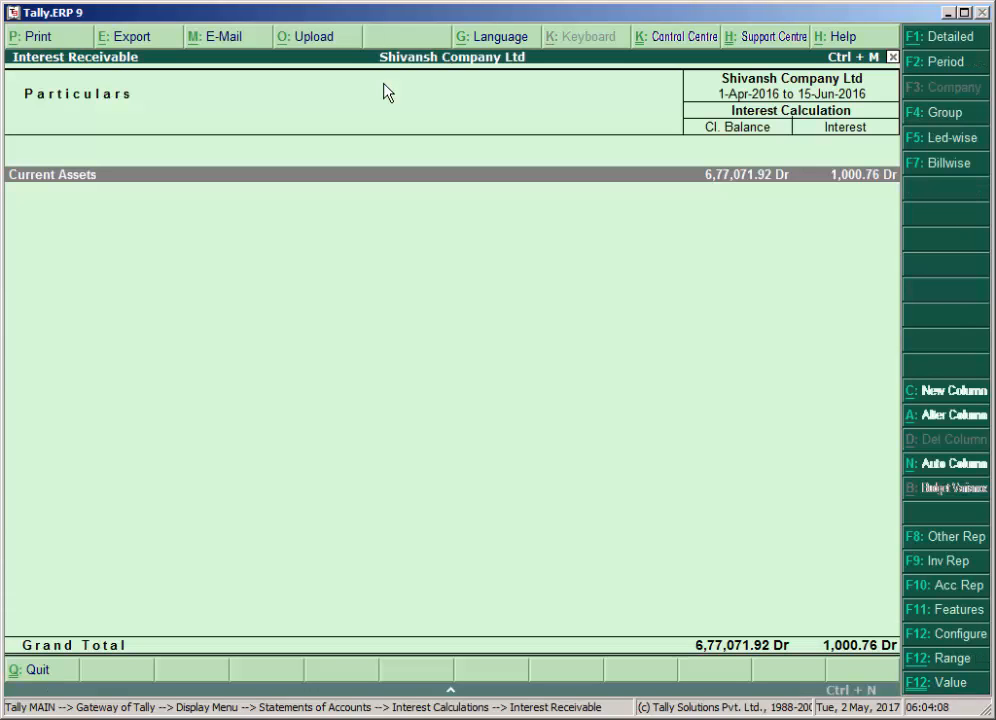
# Set the Interest Receivable report period from 15-4-2016 to 15-5-2016.
pyautogui.press('F2')
pyautogui.write('15/5')
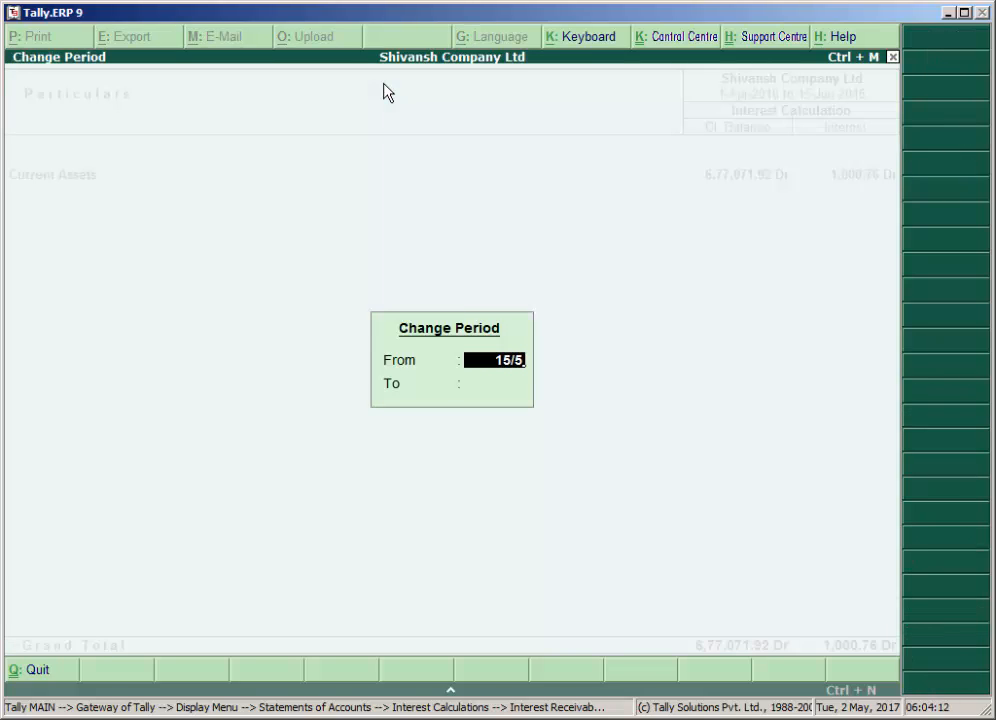
pyautogui.press('BackSpace')
pyautogui.write('4')
pyautogui.press('Return')
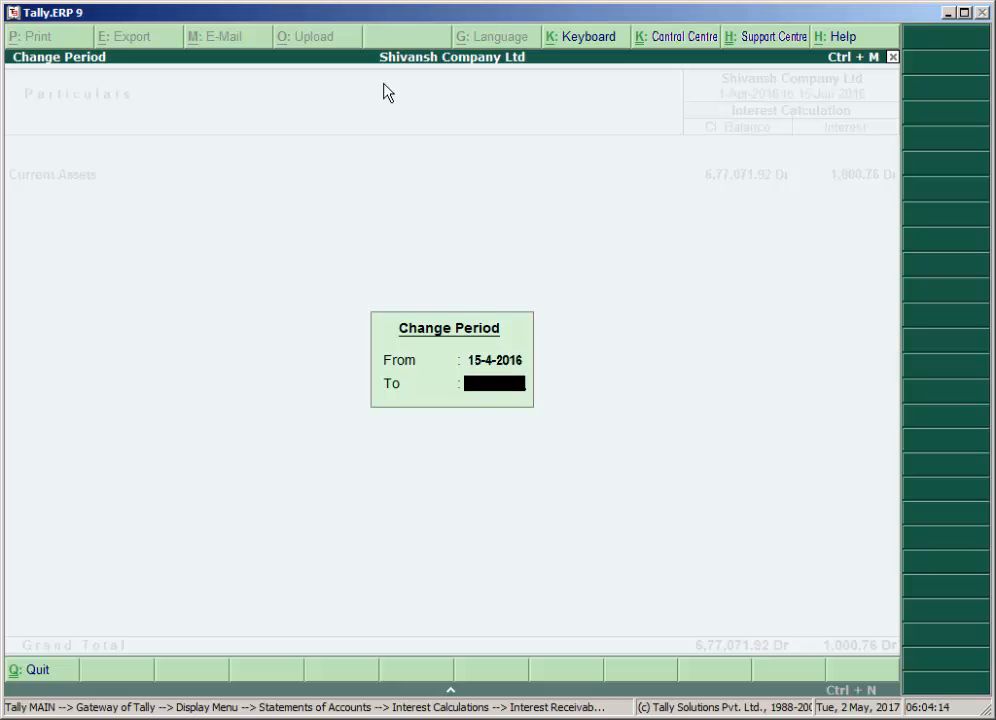
pyautogui.write('15/5')
pyautogui.press('Return')
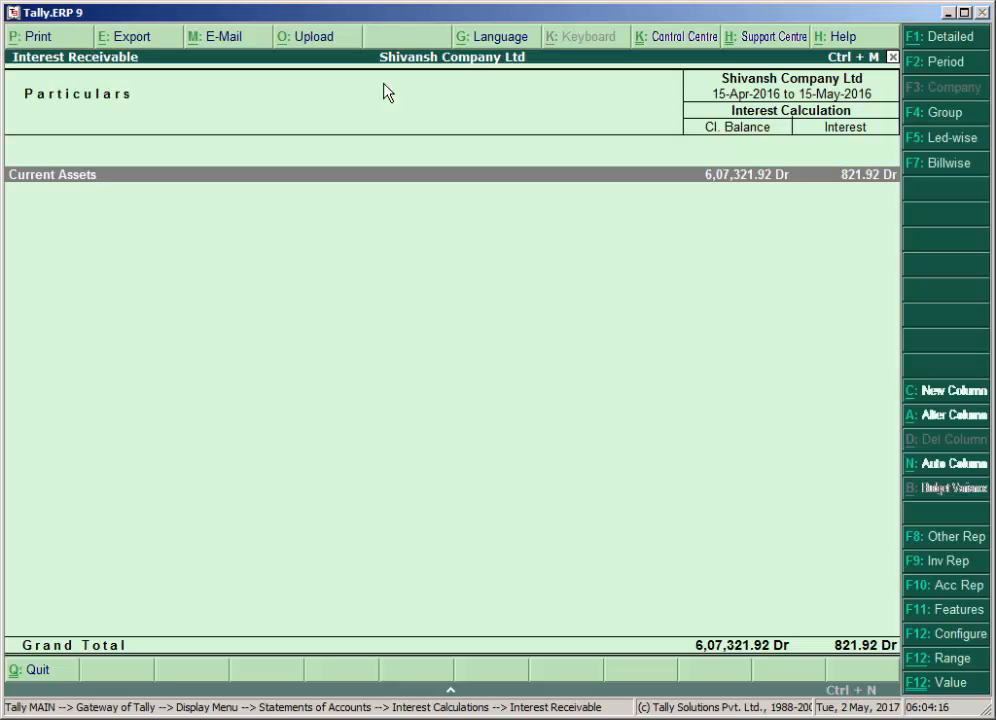
# Expand the report to detailed view and open the employee's ledger interest under Loans & Advances (Asset).
pyautogui.hotkey('alt', 'F1')
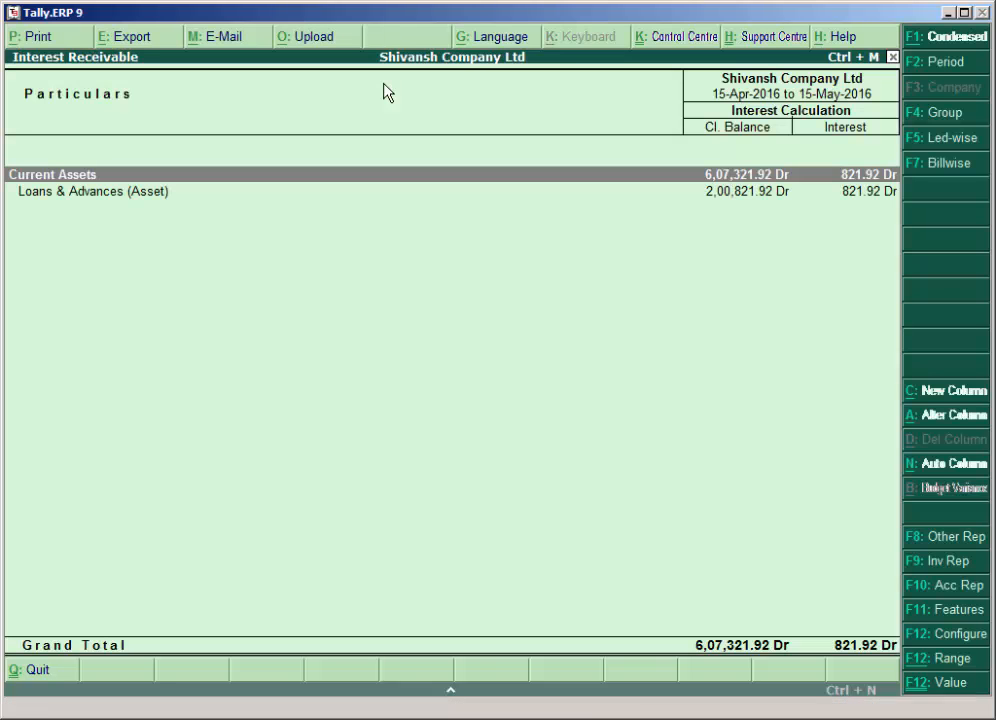
pyautogui.press('Down')
pyautogui.press('Return')
pyautogui.press('Return')
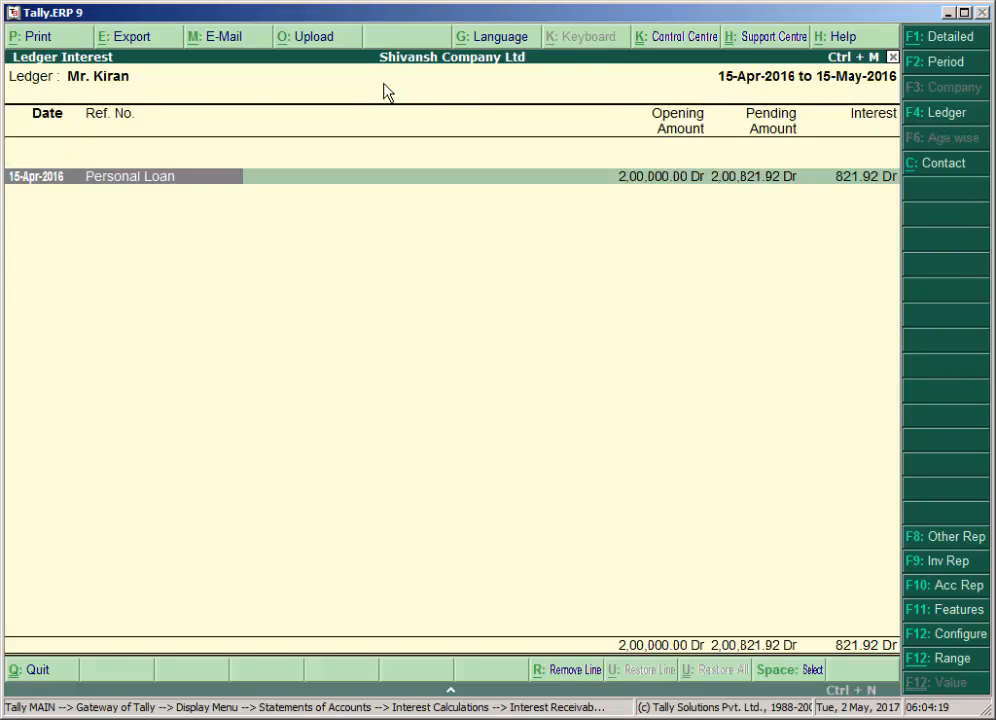
# Examine the Personal Loan's interest breakdown by dates, days and rate, and return to the Gateway of Tally.
pyautogui.hotkey('shift', 'Return')
pyautogui.press('Down')
pyautogui.press('Right')
pyautogui.press('Right')
pyautogui.press('Right')
pyautogui.press('Right')
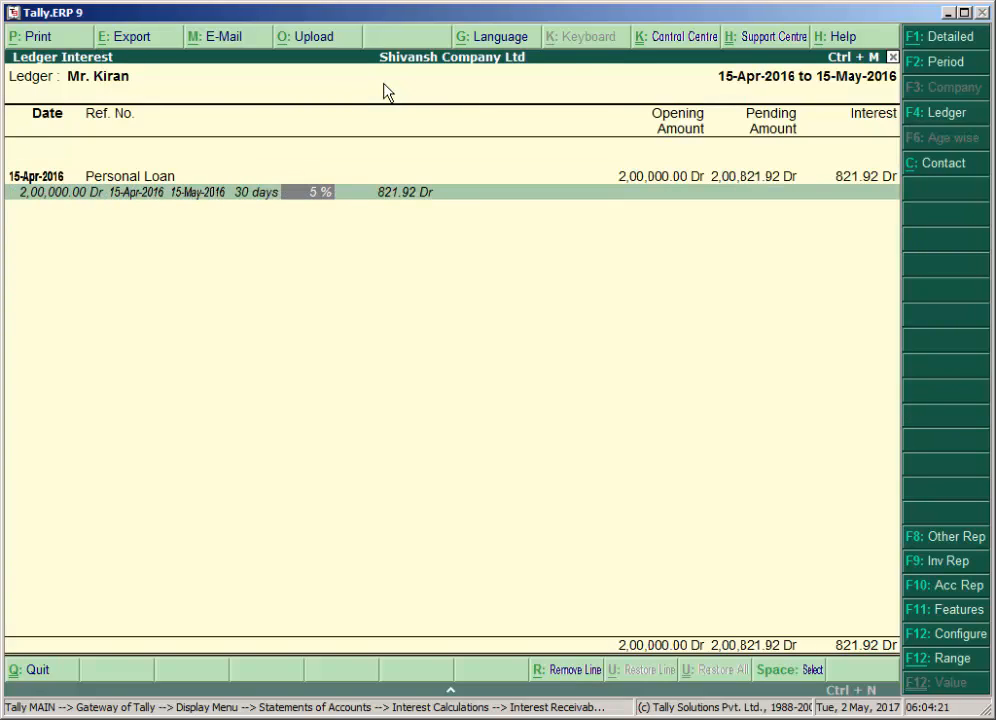
pyautogui.press('Right')
pyautogui.press('Escape')
pyautogui.press('Escape')
pyautogui.press('Escape')
pyautogui.press('Escape')
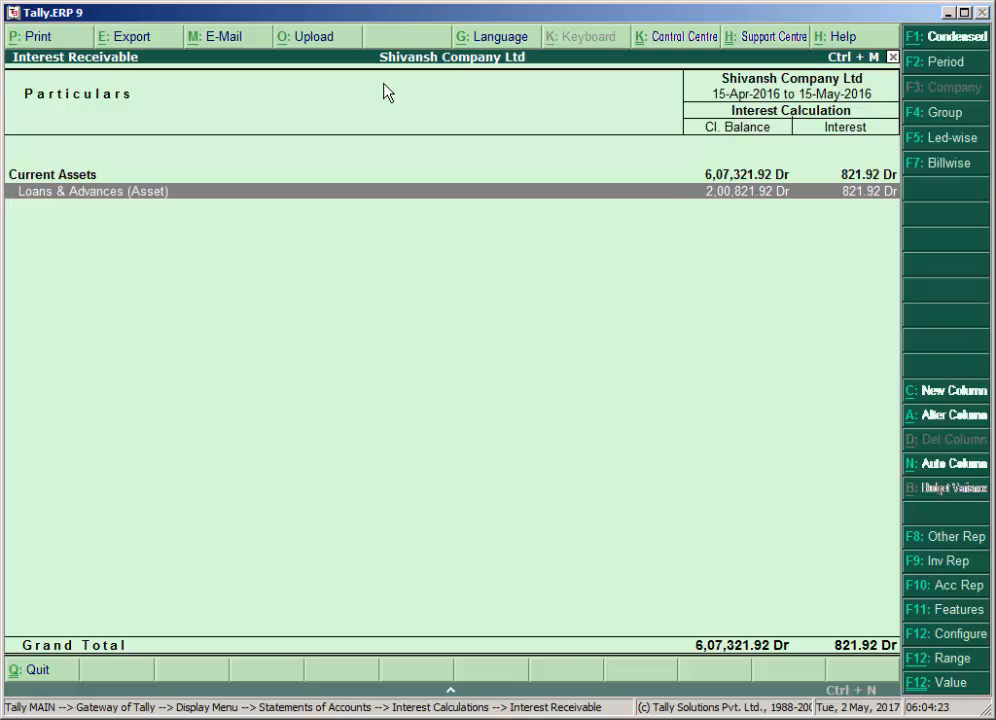
pyautogui.press('Escape')
pyautogui.press('Escape')
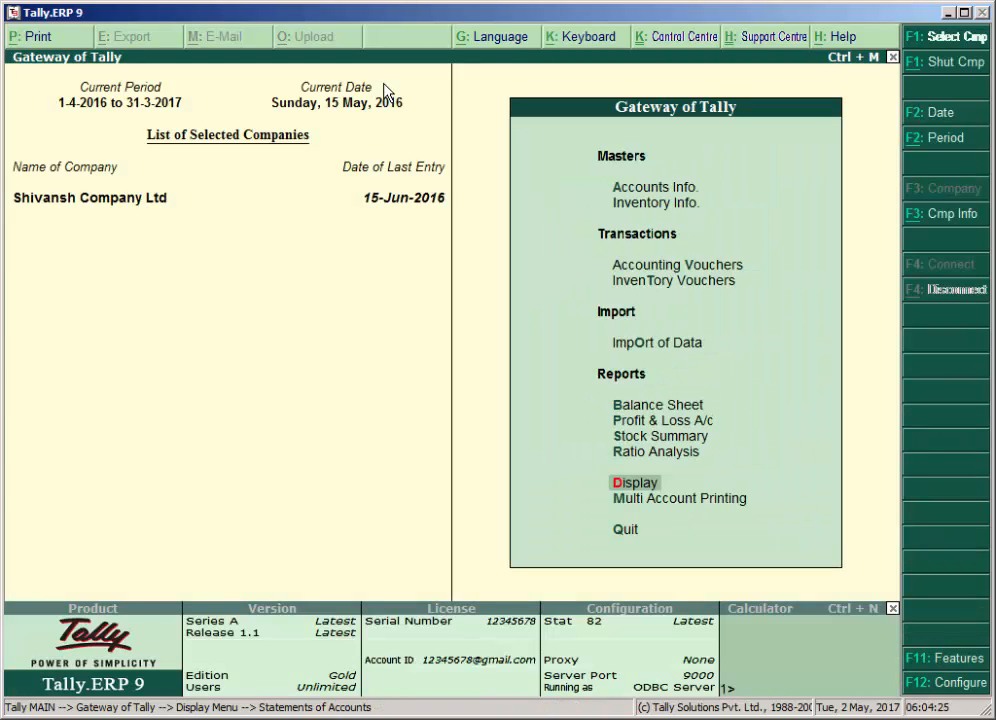
# Start a new Receipt voucher with the cost centre class left as Not Applicable.
pyautogui.press('Up')
pyautogui.press('Up')
pyautogui.press('Up')
pyautogui.press('Up')
pyautogui.press('Up')
pyautogui.press('Up')
pyautogui.press('Up')
pyautogui.press('Return')
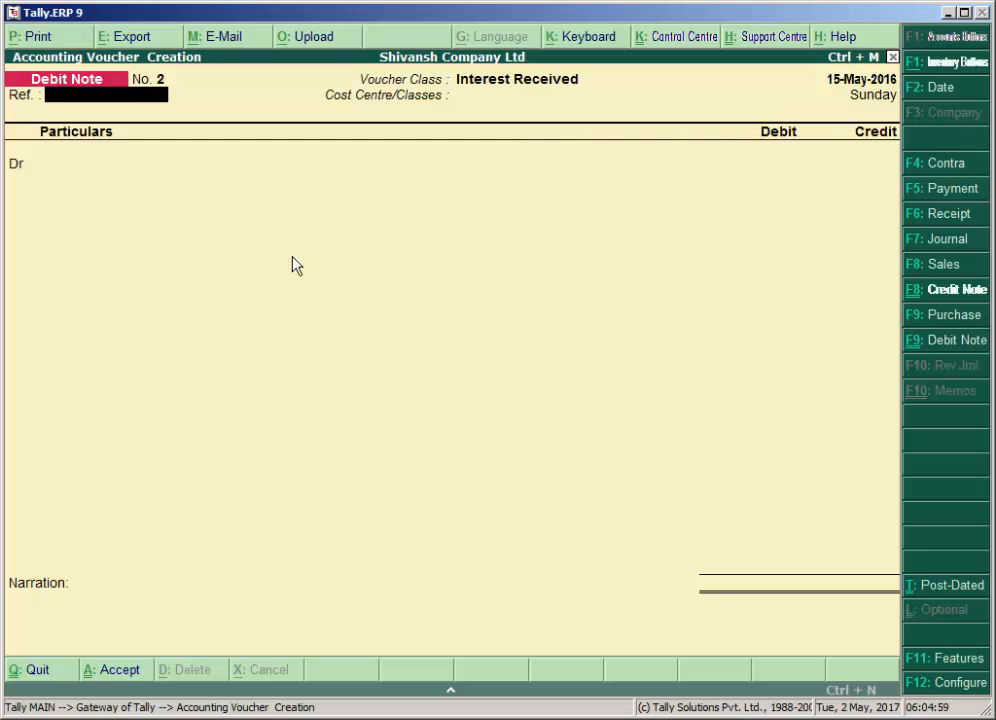
pyautogui.press('F5')
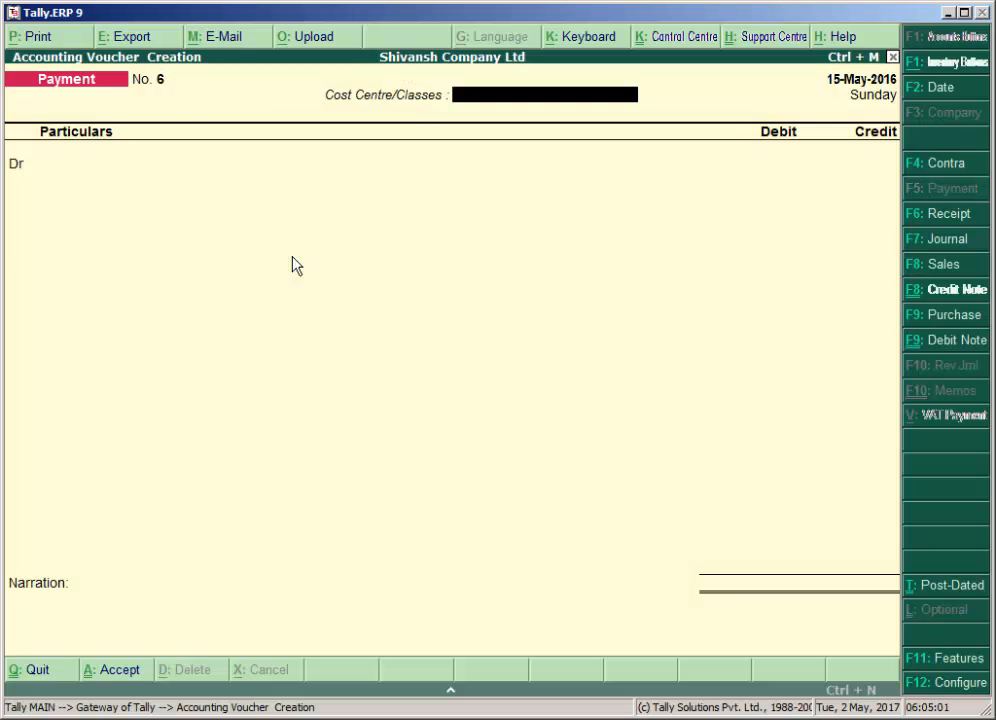
pyautogui.press('F6')
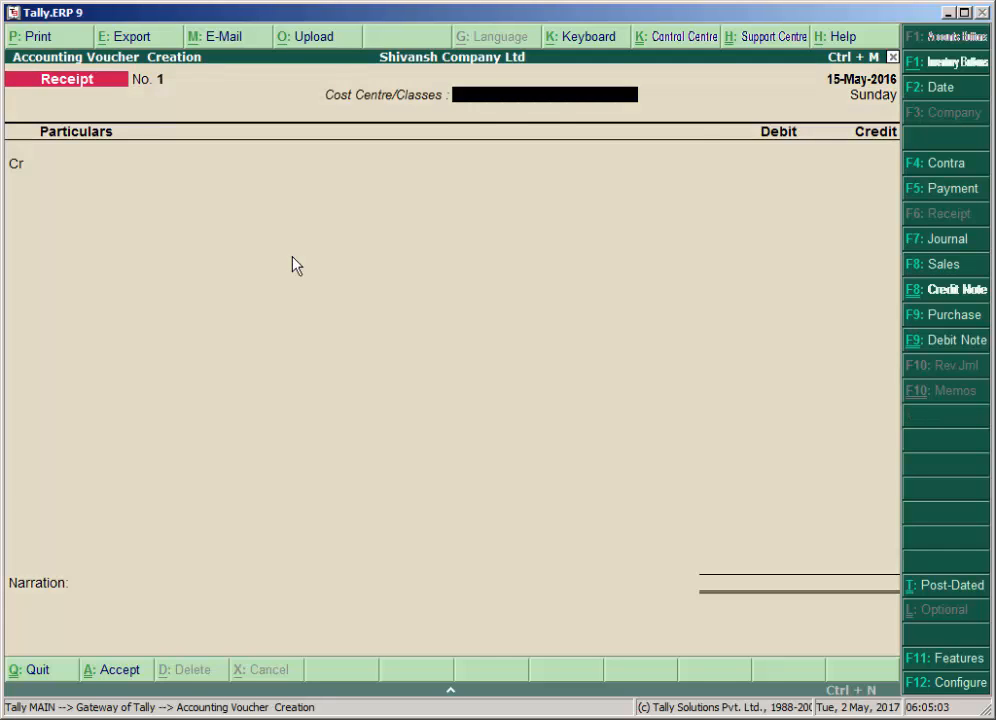
pyautogui.press('Return')
# Set the Receipt voucher's date to 20-5-2016.
pyautogui.press('F2')
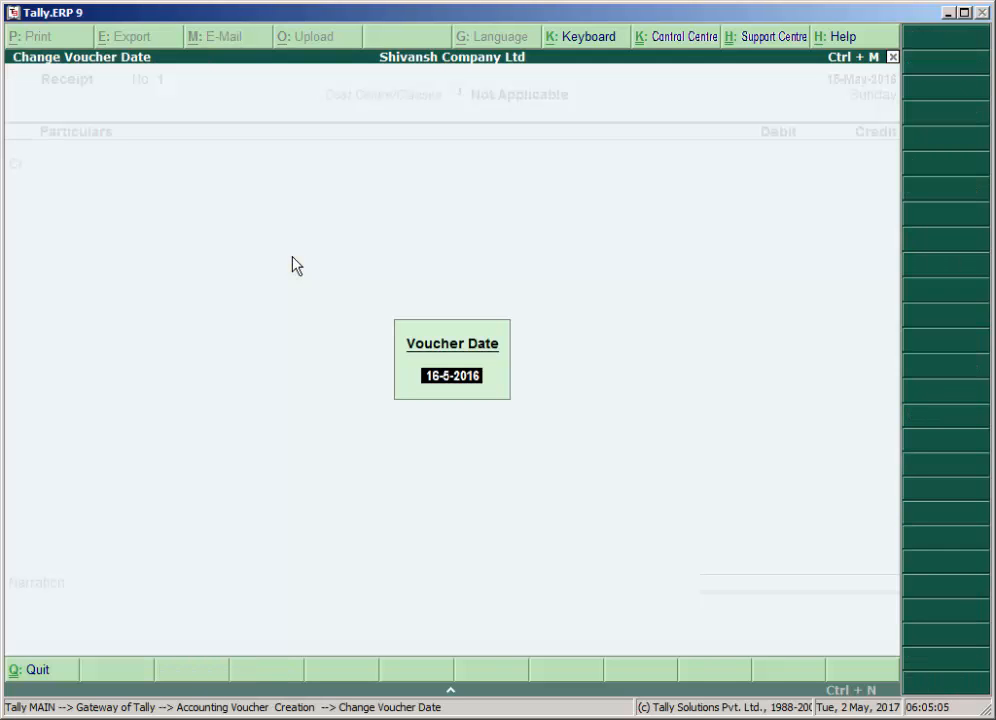
pyautogui.write('0')
pyautogui.press('BackSpace')
pyautogui.write('20/5')
pyautogui.press('Return')
pyautogui.press('Return')
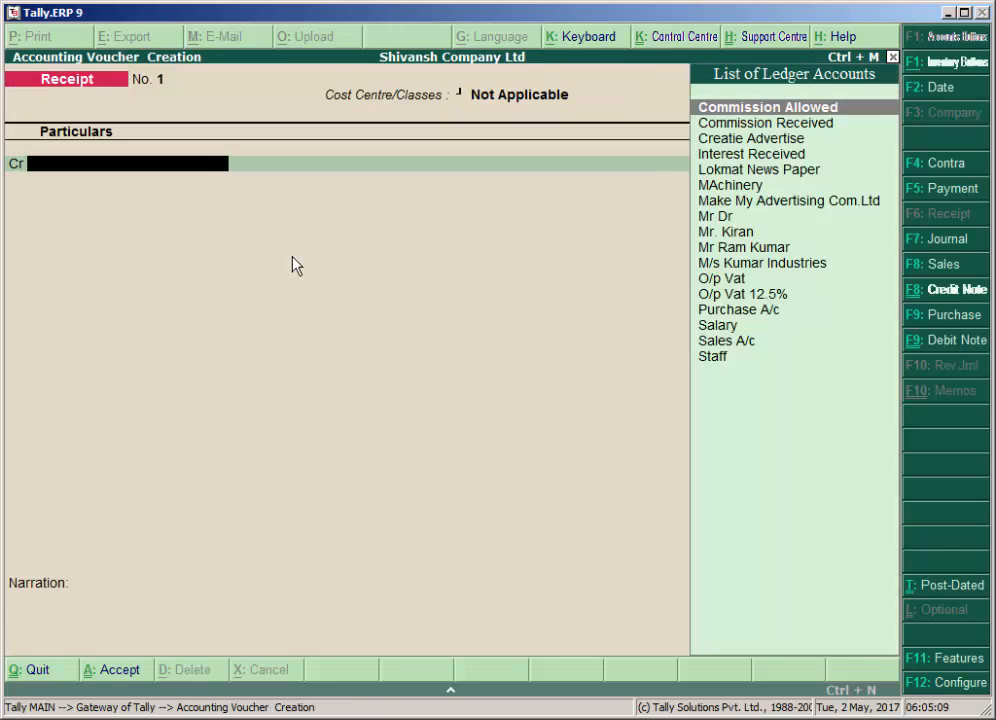
# Credit the employee's loan ledger with 4,821.92 in the Receipt voucher.
pyautogui.write('M')
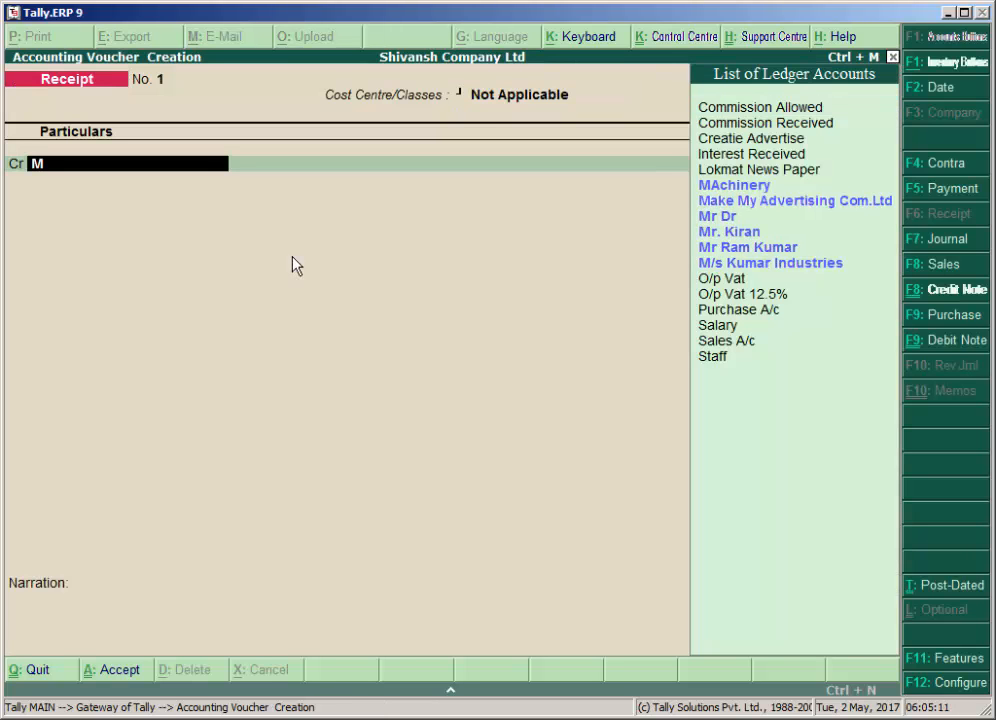
pyautogui.press('Down')
pyautogui.press('Down')
pyautogui.press('Down')
pyautogui.press('Down')
pyautogui.press('Return')
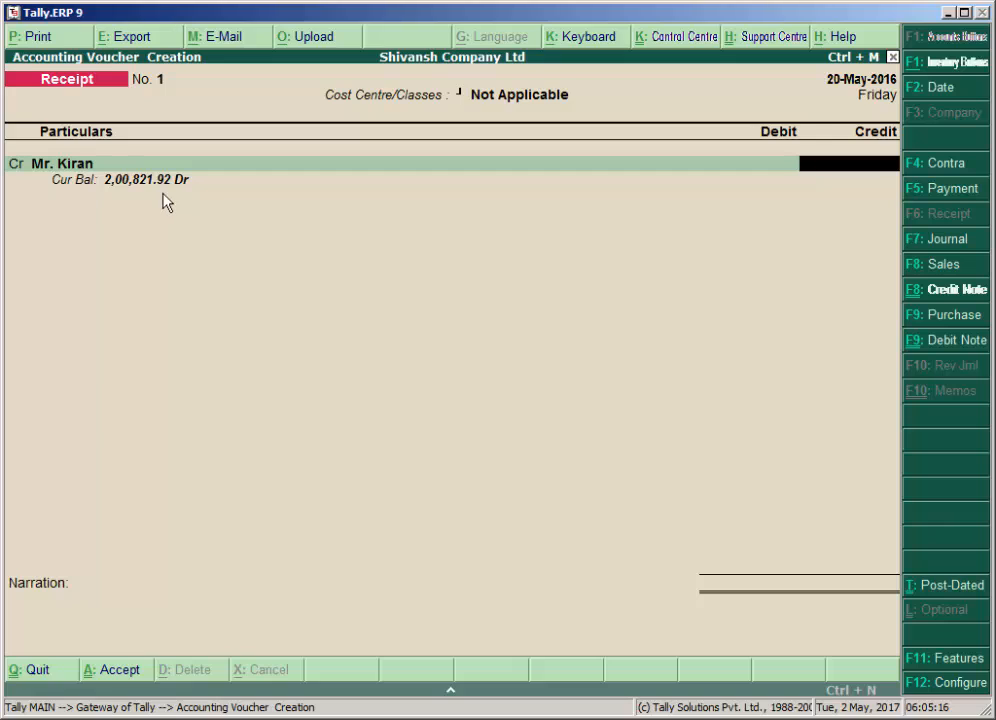
pyautogui.write('4821.92')
pyautogui.press('Return')
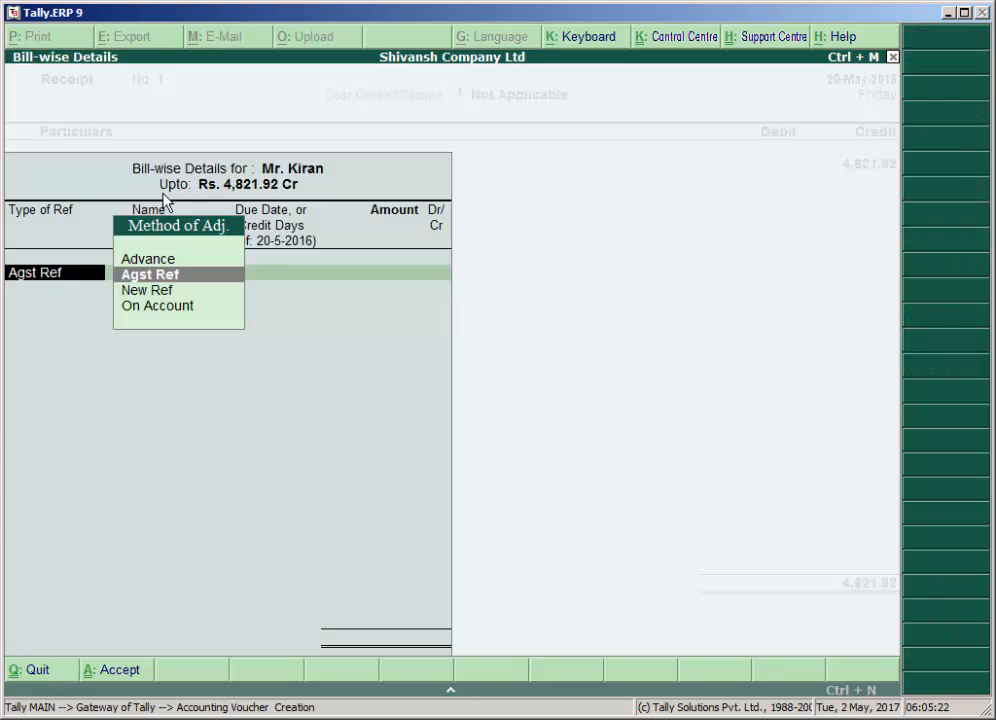
# Allocate the full 4,821.92 as Agst Ref to the Personal Loan bill in the bill-wise details.
pyautogui.press('Return')
pyautogui.press('Return')
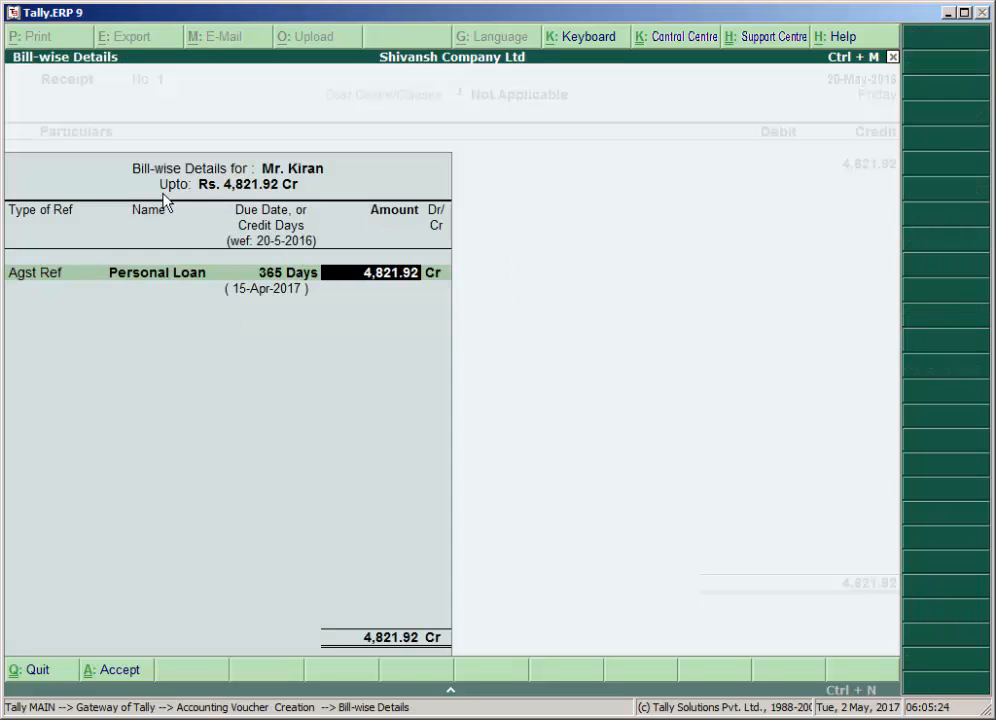
pyautogui.press('Return')
pyautogui.press('Return')
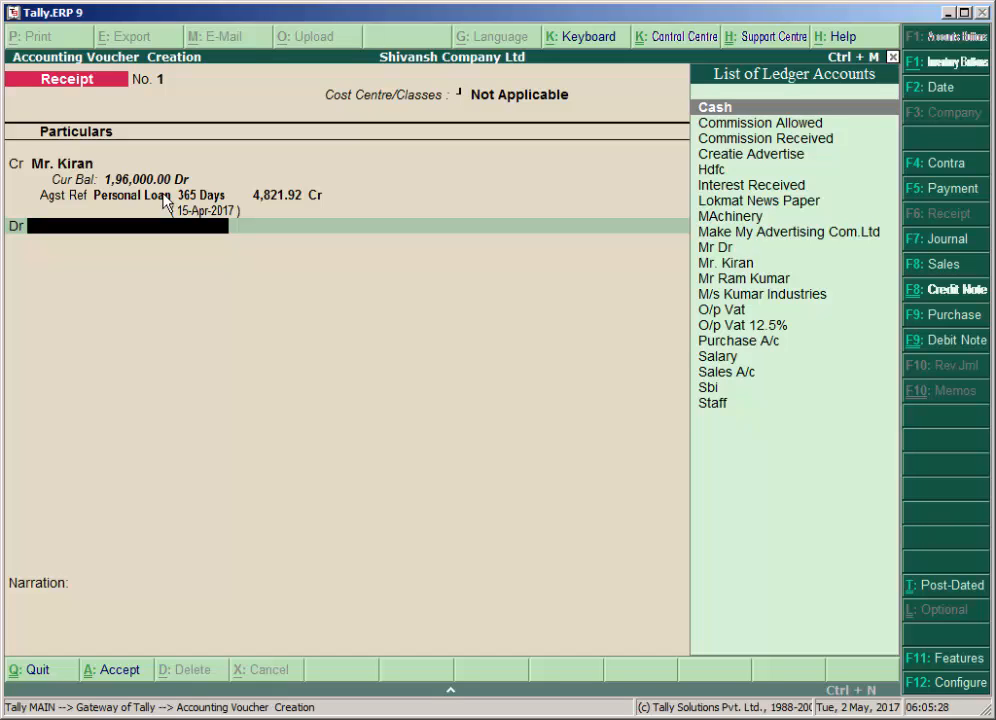
# Debit the Cash ledger with 4,821.92 in the Receipt voucher.
pyautogui.write('C')
pyautogui.press('Up')
pyautogui.press('Up')
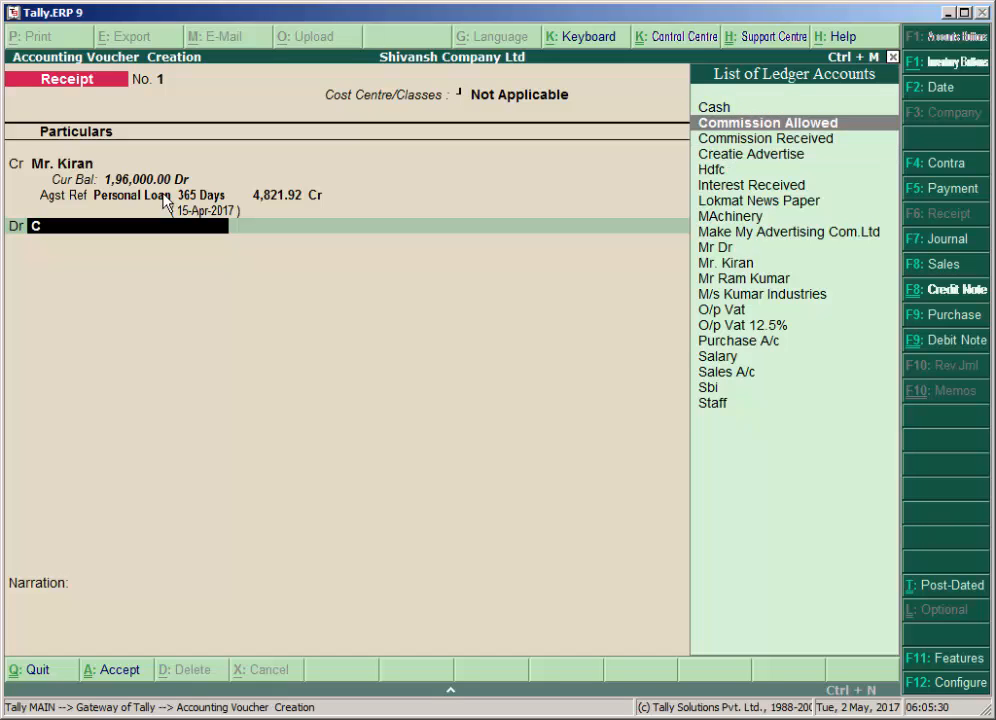
pyautogui.press('Up')
pyautogui.press('Return')
pyautogui.press('Return')
pyautogui.press('Return')
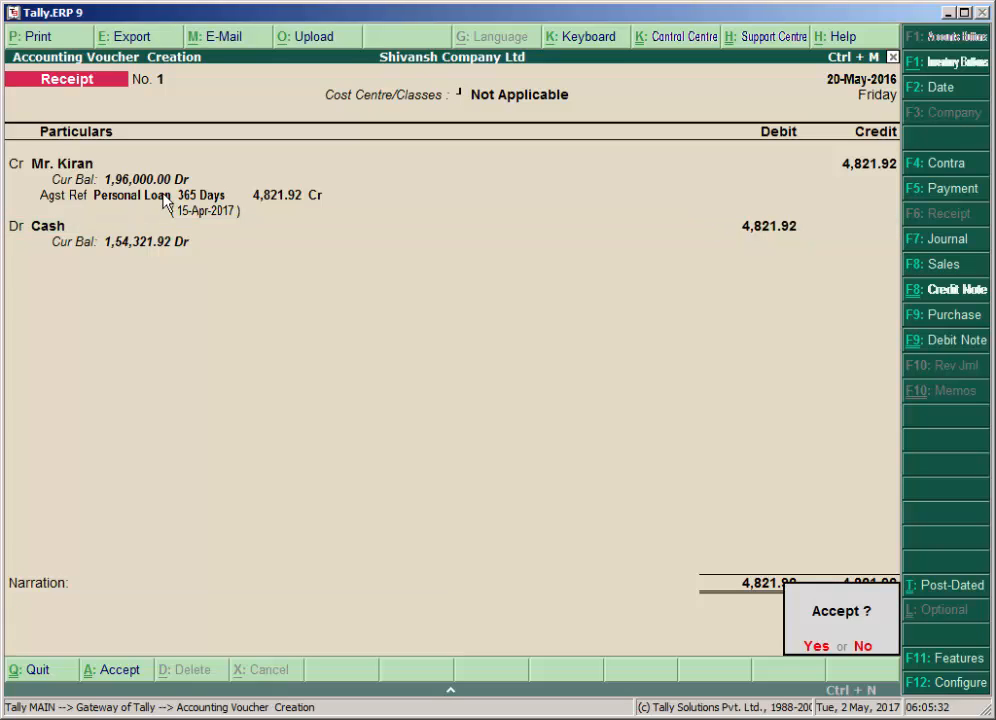
# Enter a narration stating that cash was received from the employee with interest, and save the Receipt voucher.
pyautogui.write('nreceiv')
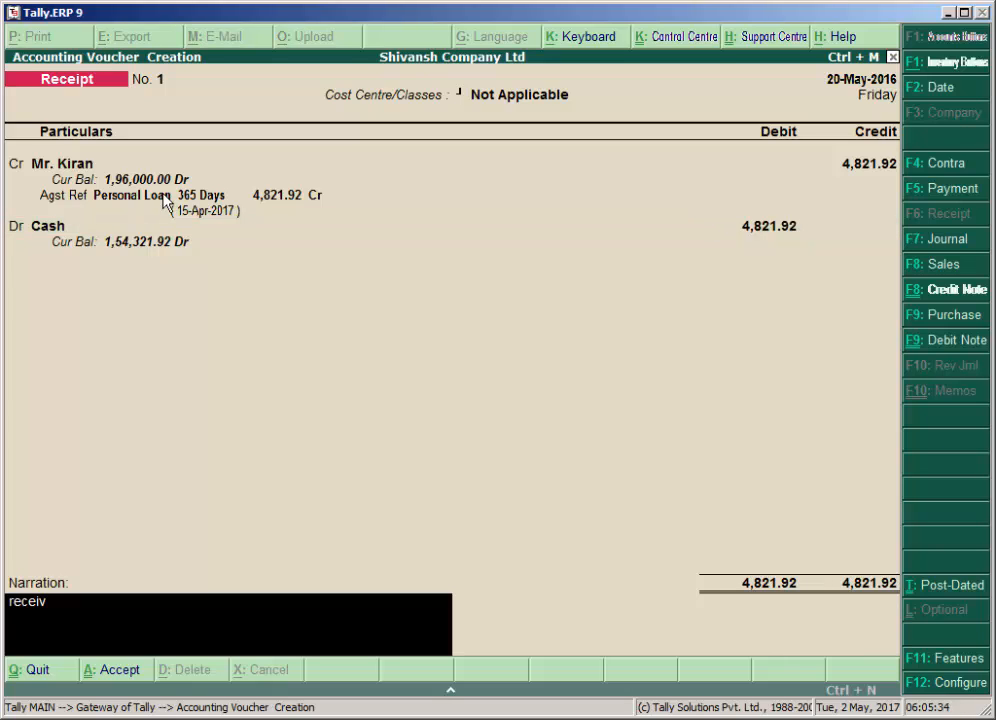
pyautogui.write('ed cash from ki')
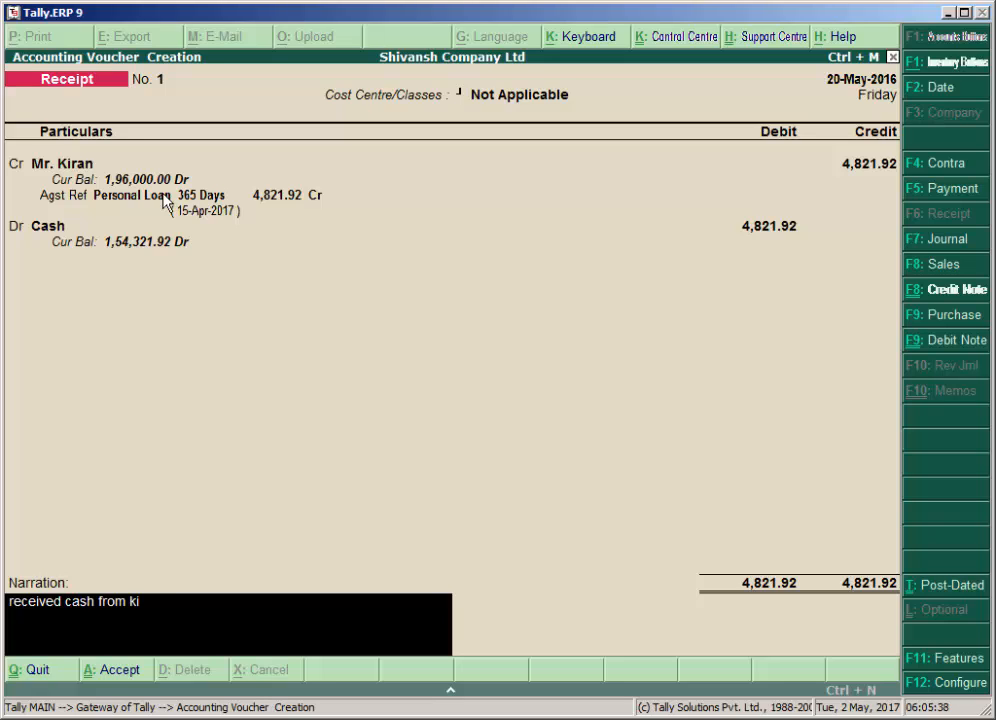
pyautogui.write('ran with intere')
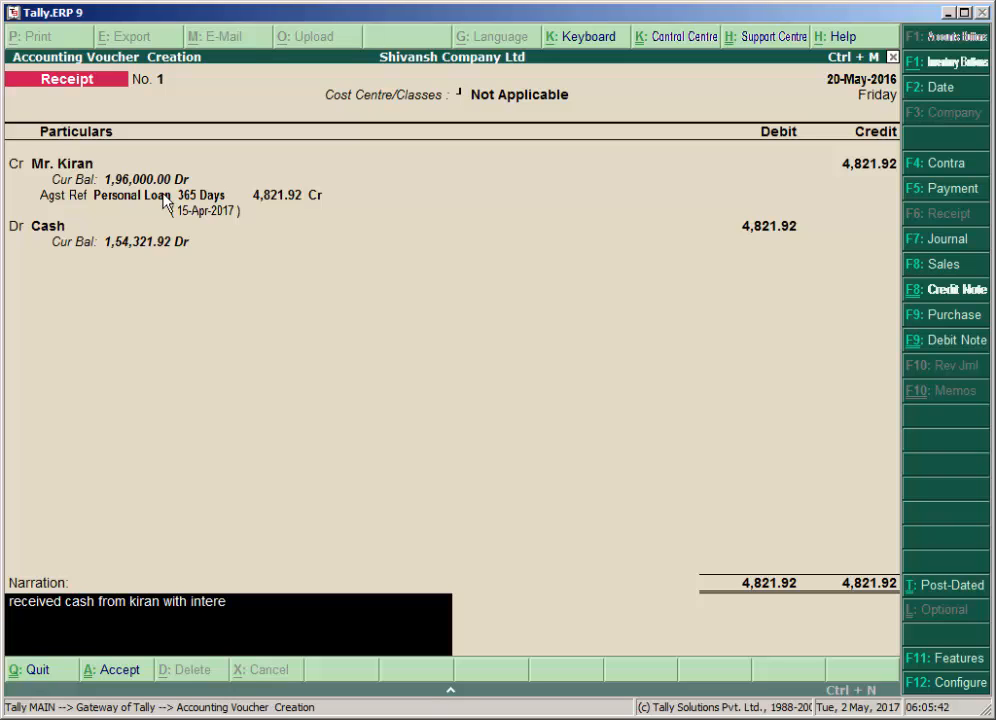
pyautogui.write('st')
pyautogui.press('Return')
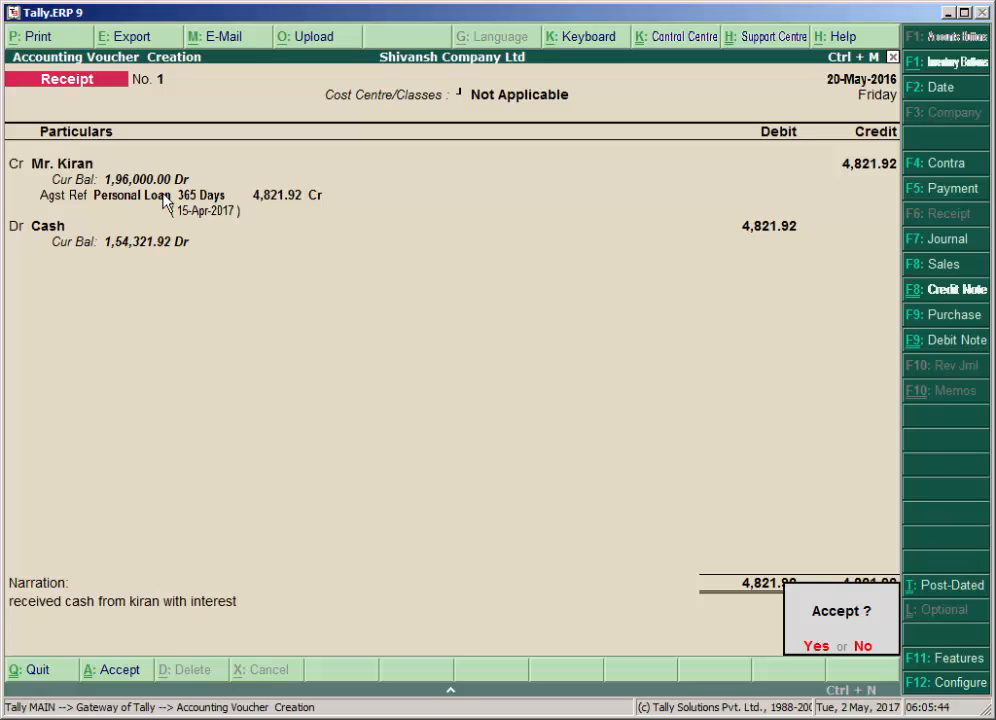
pyautogui.press('Return')
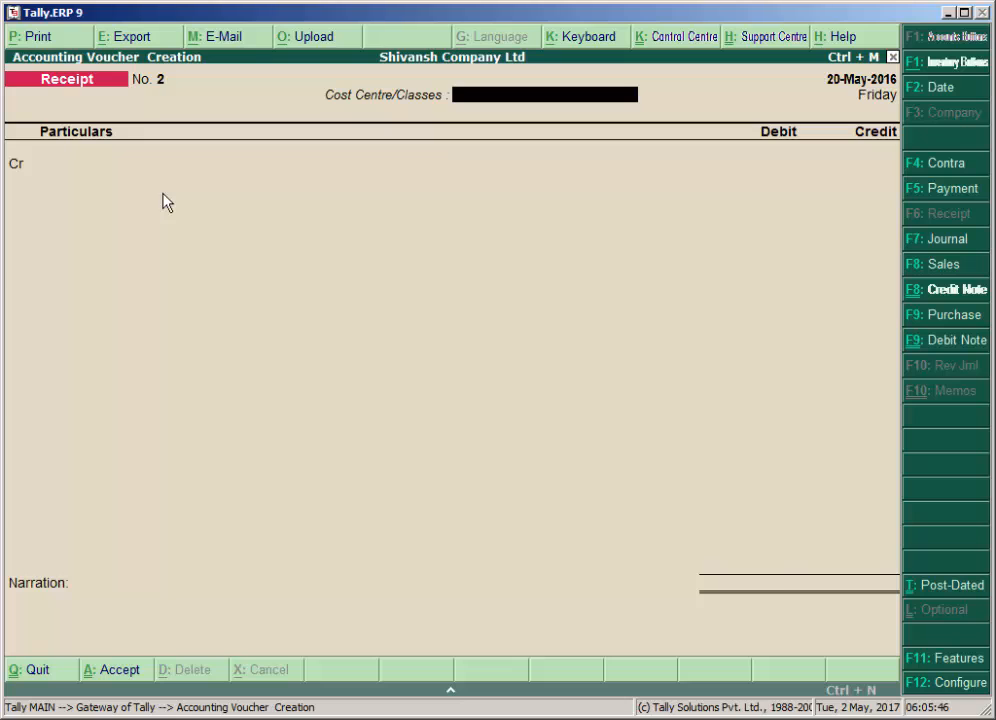
# Reopen the saved Receipt voucher to review the employee's current balance, and return to the Gateway of Tally.
pyautogui.press('Escape')
pyautogui.press('y')
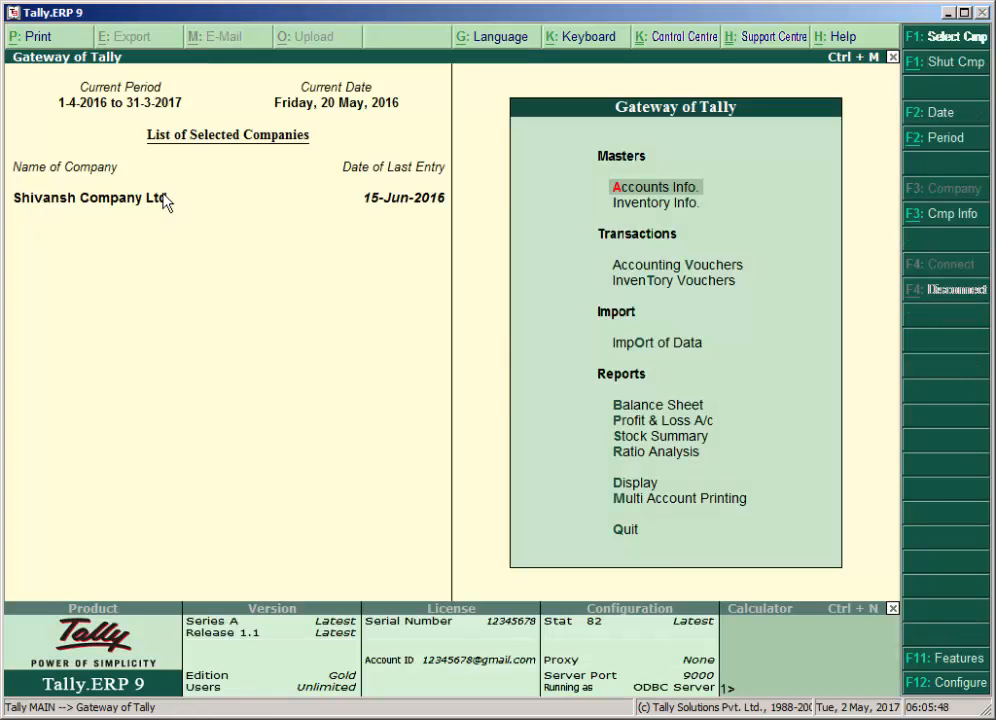
pyautogui.press('Down')
pyautogui.press('Down')
pyautogui.press('Return')
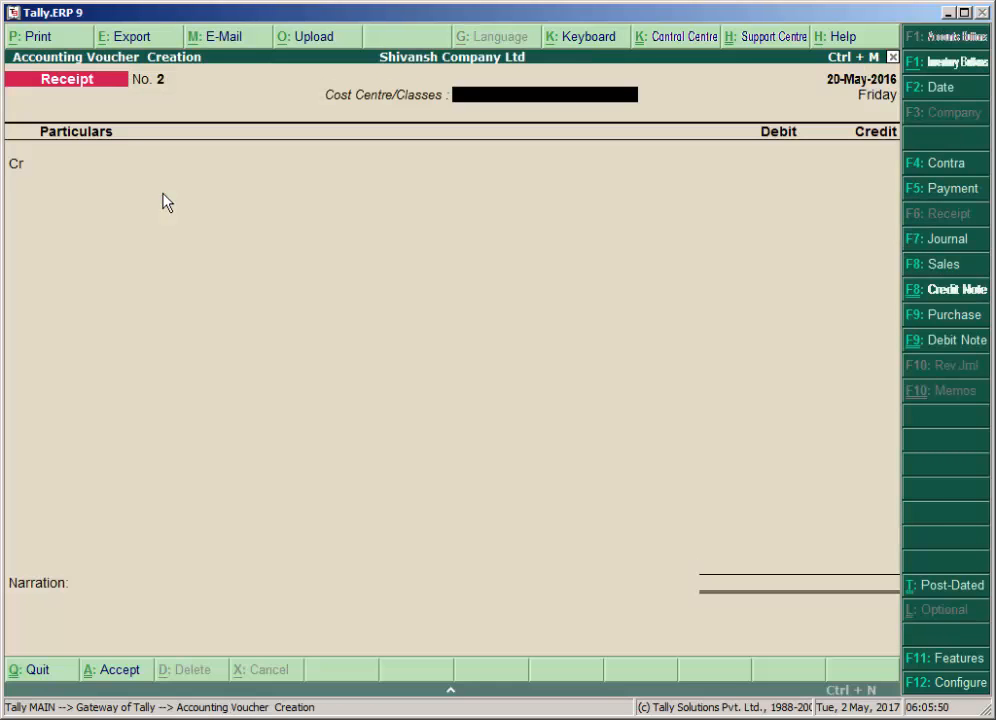
pyautogui.press('pageup')
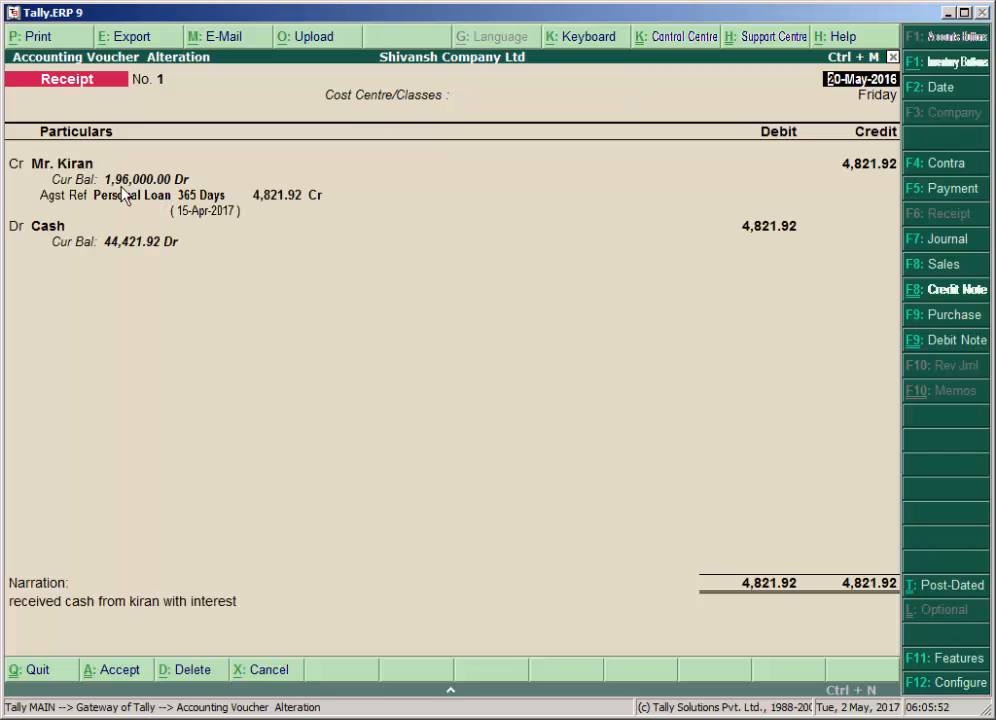
pyautogui.press('Escape')
pyautogui.press('Escape')
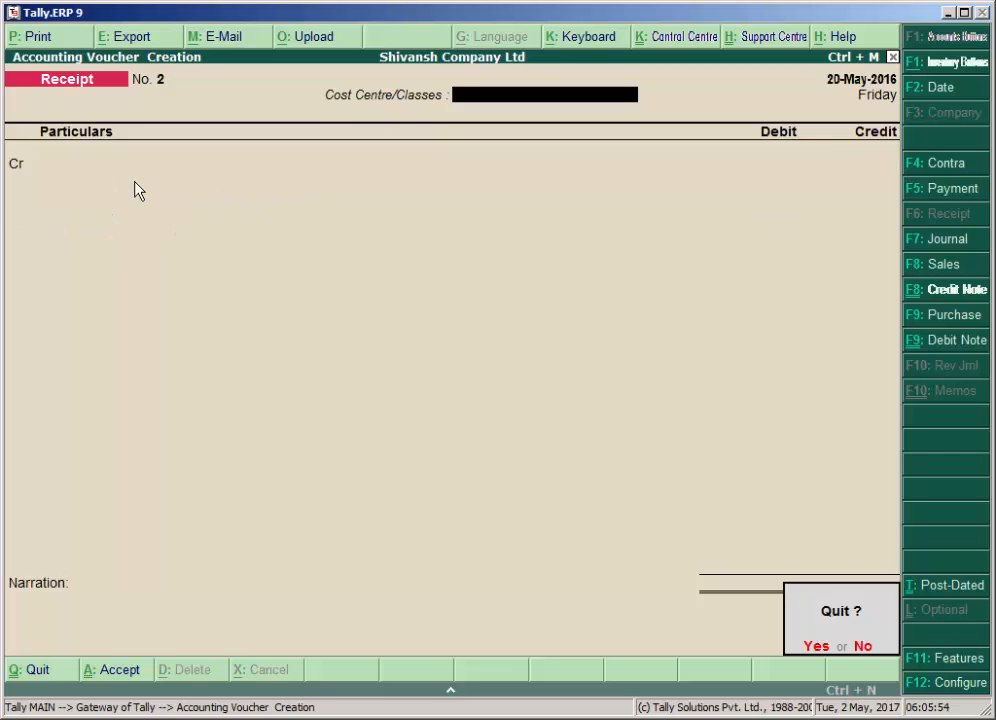
pyautogui.press('y')
# Open the company's Balance Sheet in detailed view.
pyautogui.press('Down')
pyautogui.press('Down')
pyautogui.press('Down')
pyautogui.press('Down')
pyautogui.press('Down')
pyautogui.press('Down')
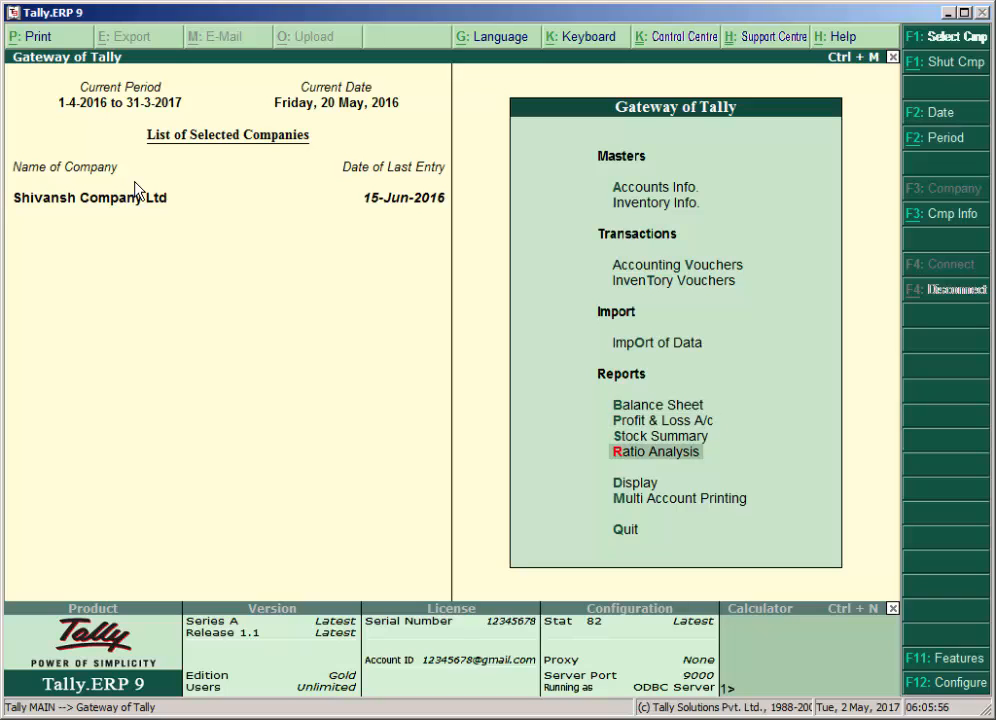
pyautogui.press('Up')
pyautogui.press('Up')
pyautogui.press('Up')
pyautogui.press('Return')
pyautogui.hotkey('alt', 'f1')
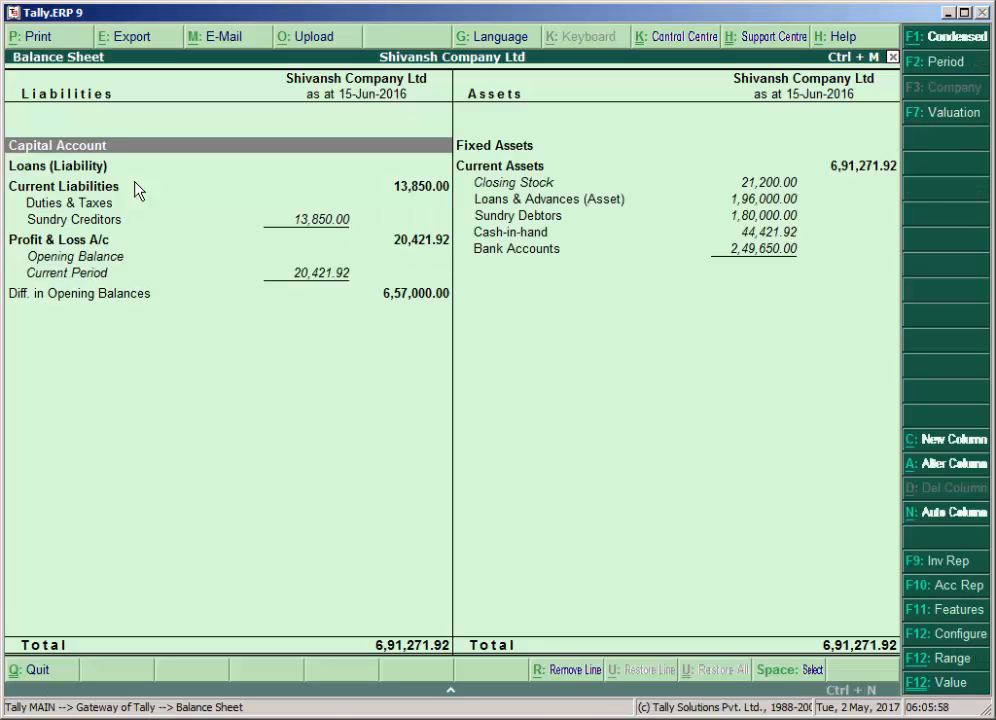
# Check the Loans & Advances (Asset) balance under Current Assets and close the Balance Sheet.
pyautogui.press('Right')
pyautogui.press('Down')
pyautogui.press('Down')
pyautogui.press('Down')
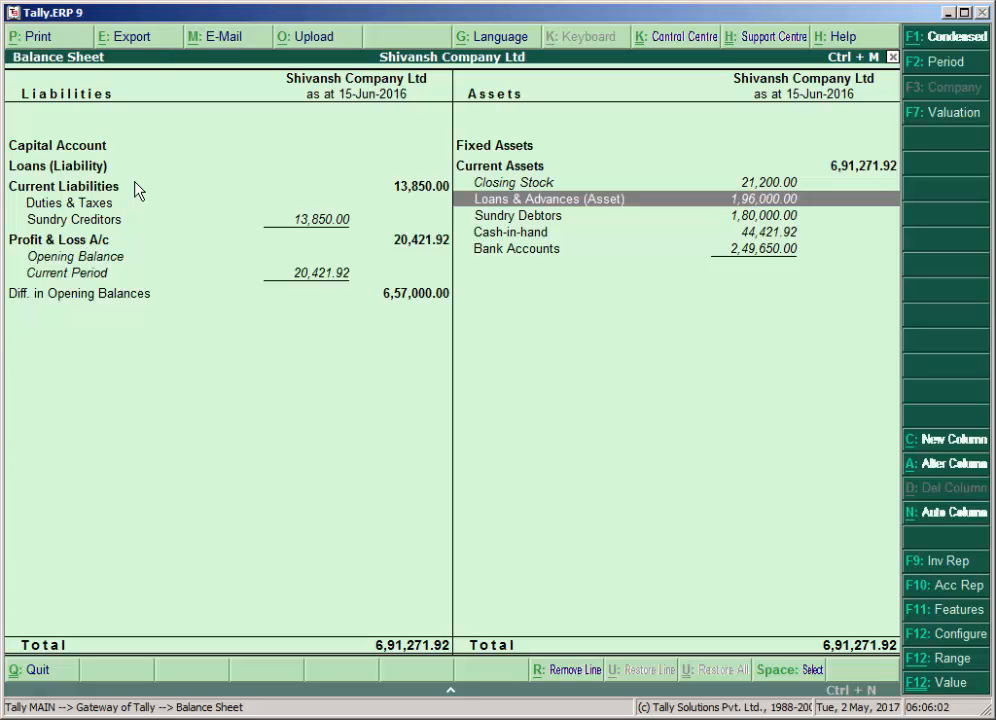
pyautogui.press('Escape')
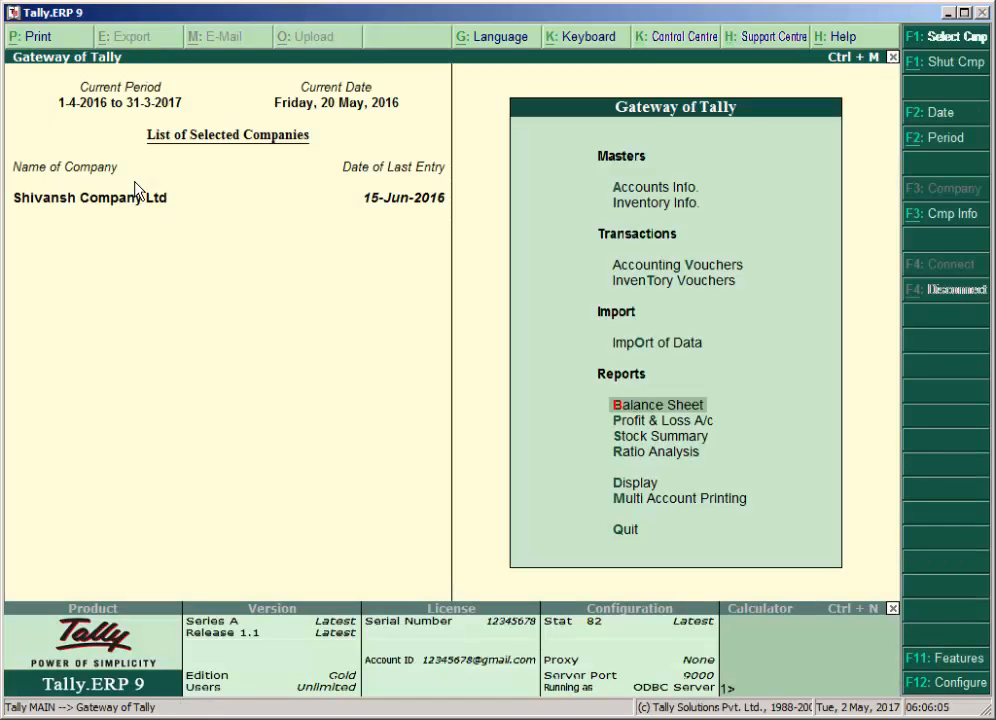